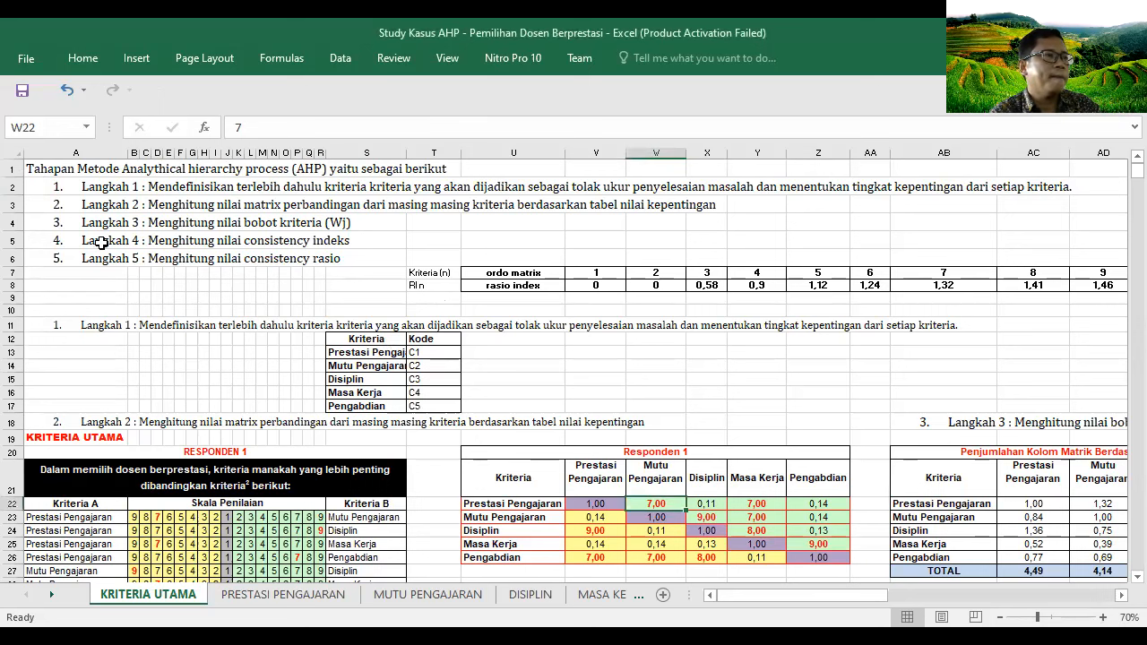
Step: Review the list of AHP steps, the ordo matrix and rasio index table, and the Langkah 1 heading
{"action": "left_click", "coordinate": [119, 219]}
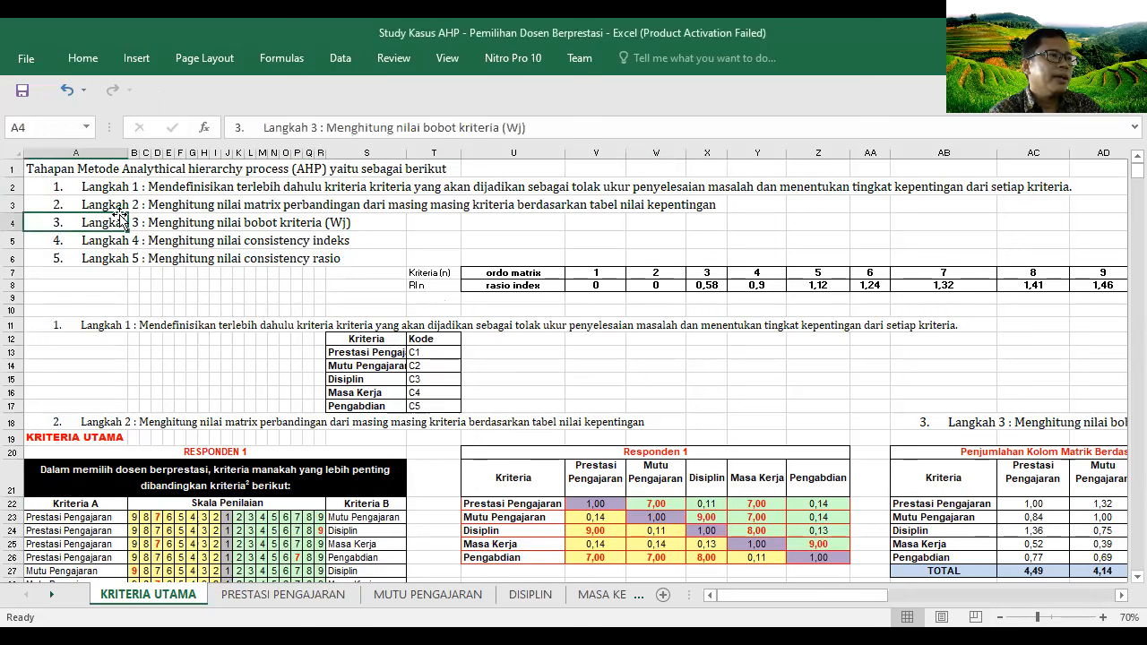
{"action": "left_click", "coordinate": [43, 168]}
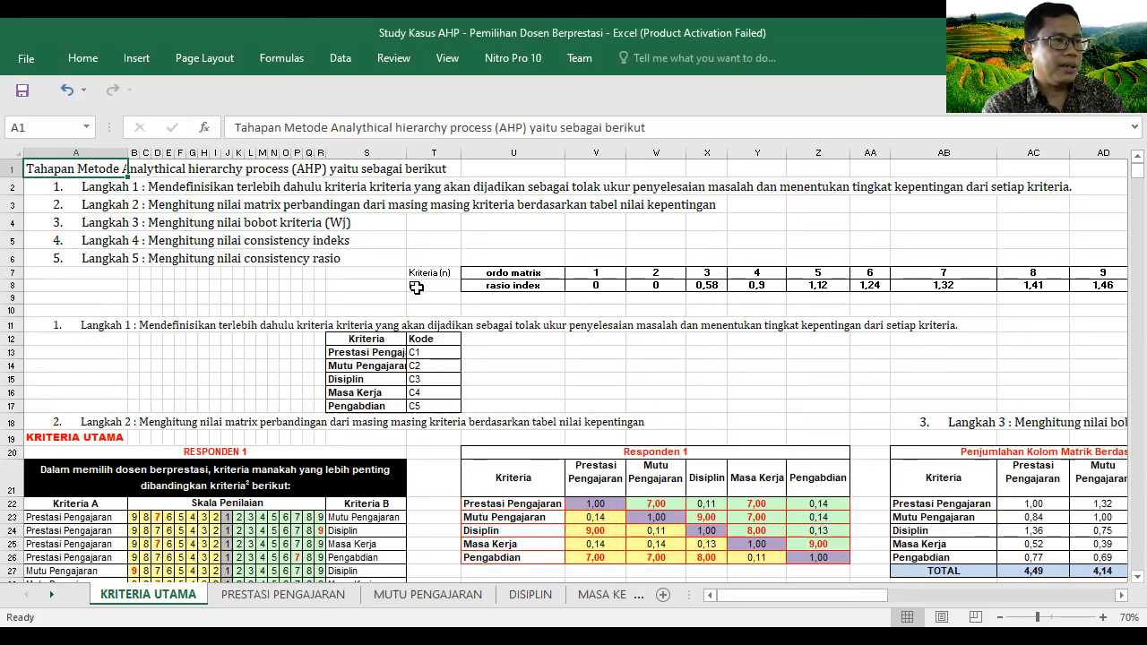
{"action": "left_click_drag", "start_coordinate": [420, 275], "coordinate": [468, 292]}
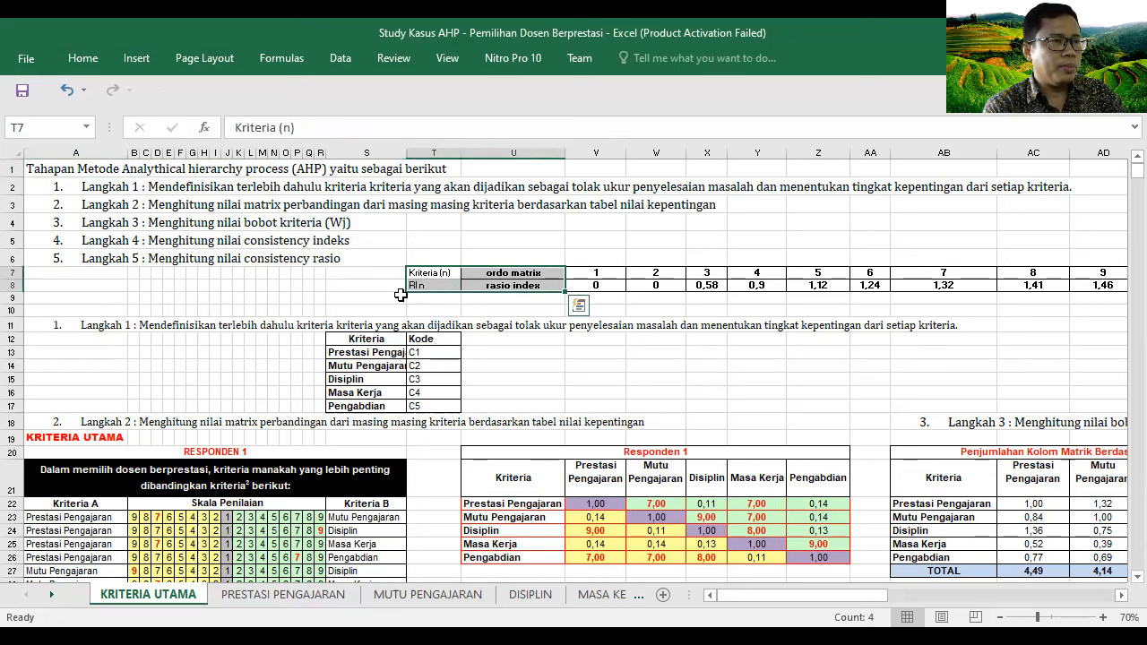
{"action": "left_click", "coordinate": [362, 286]}
{"action": "left_click", "coordinate": [431, 272]}
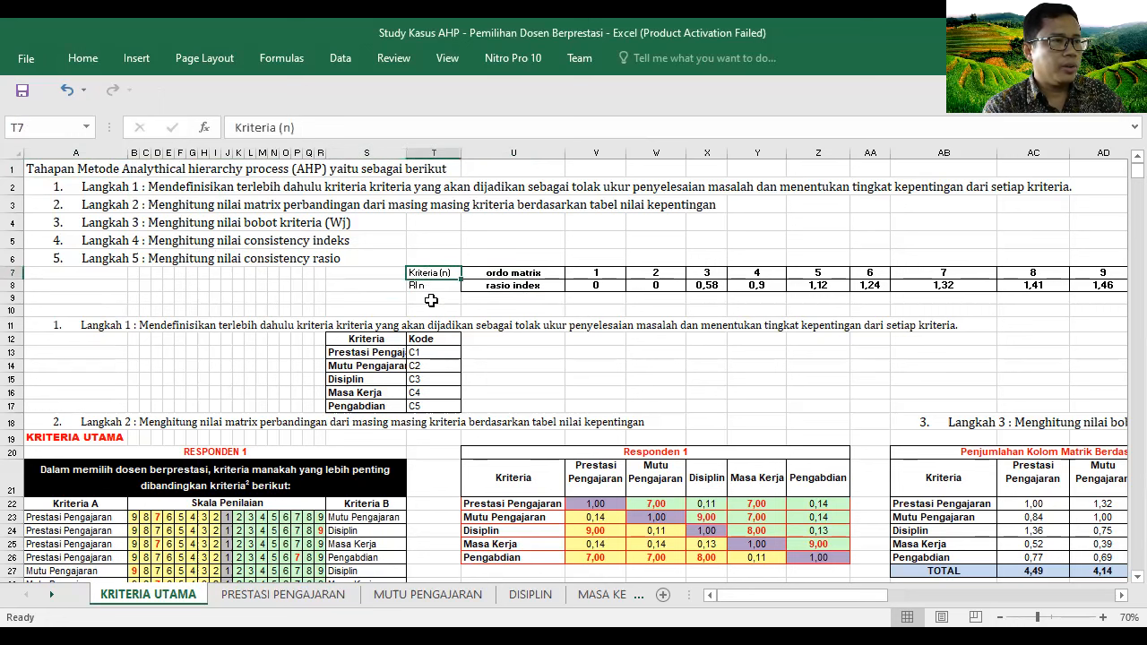
{"action": "left_click", "coordinate": [434, 287]}
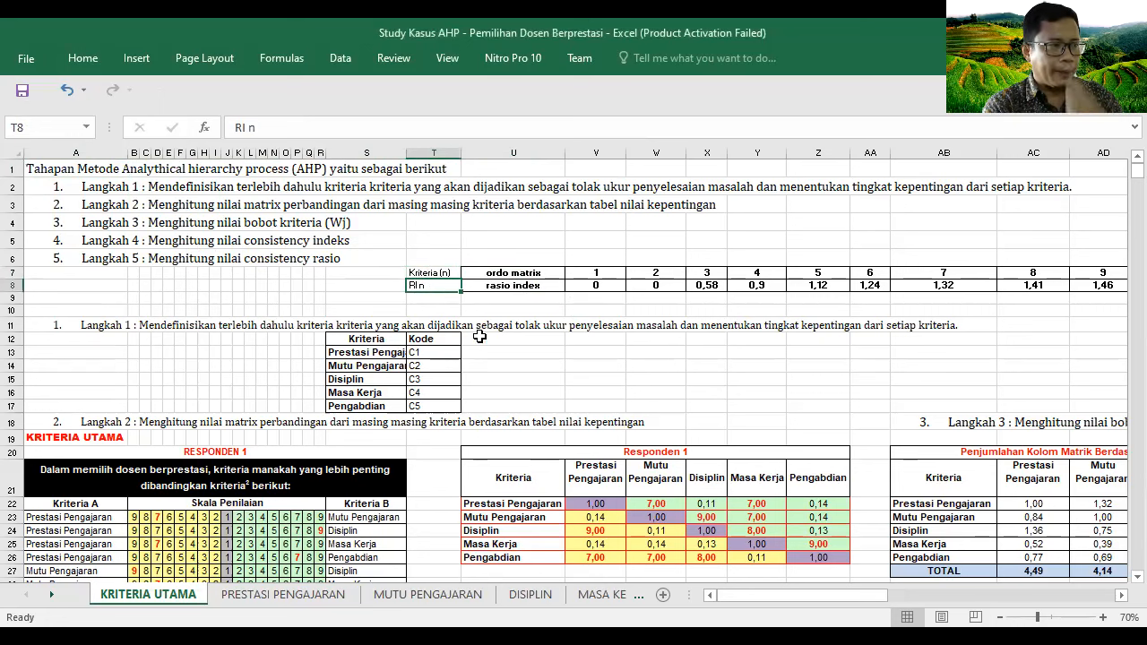
{"action": "scroll", "coordinate": [258, 424], "scroll_direction": "down", "scroll_amount": 1}
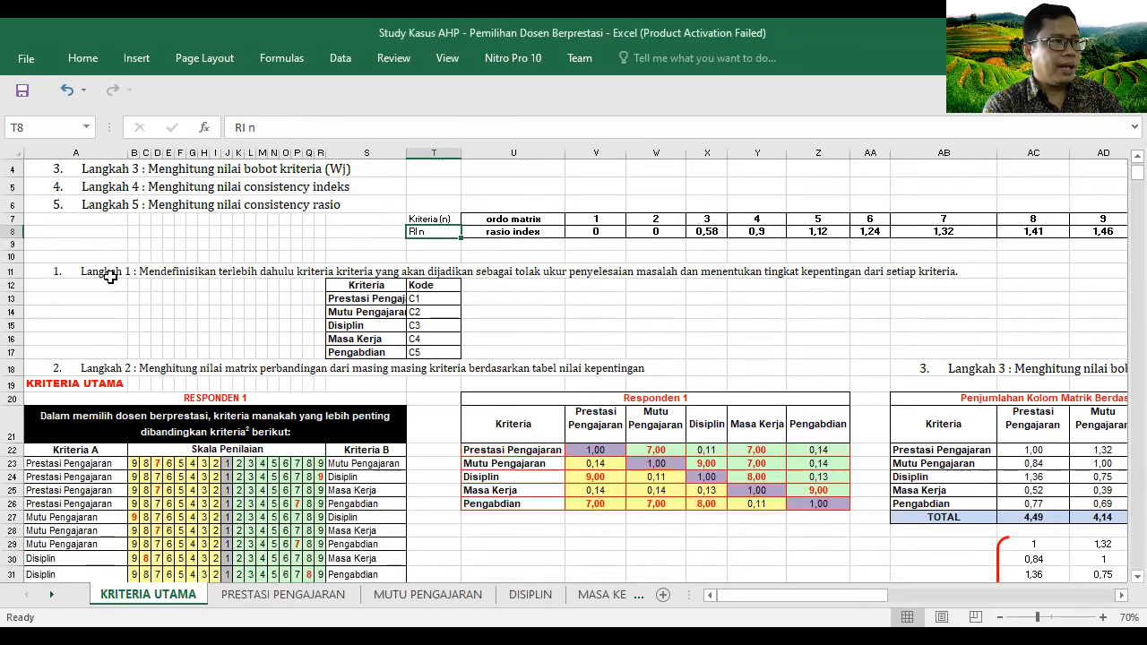
{"action": "scroll", "coordinate": [109, 277], "scroll_direction": "up", "scroll_amount": 1}
{"action": "left_click", "coordinate": [238, 325]}
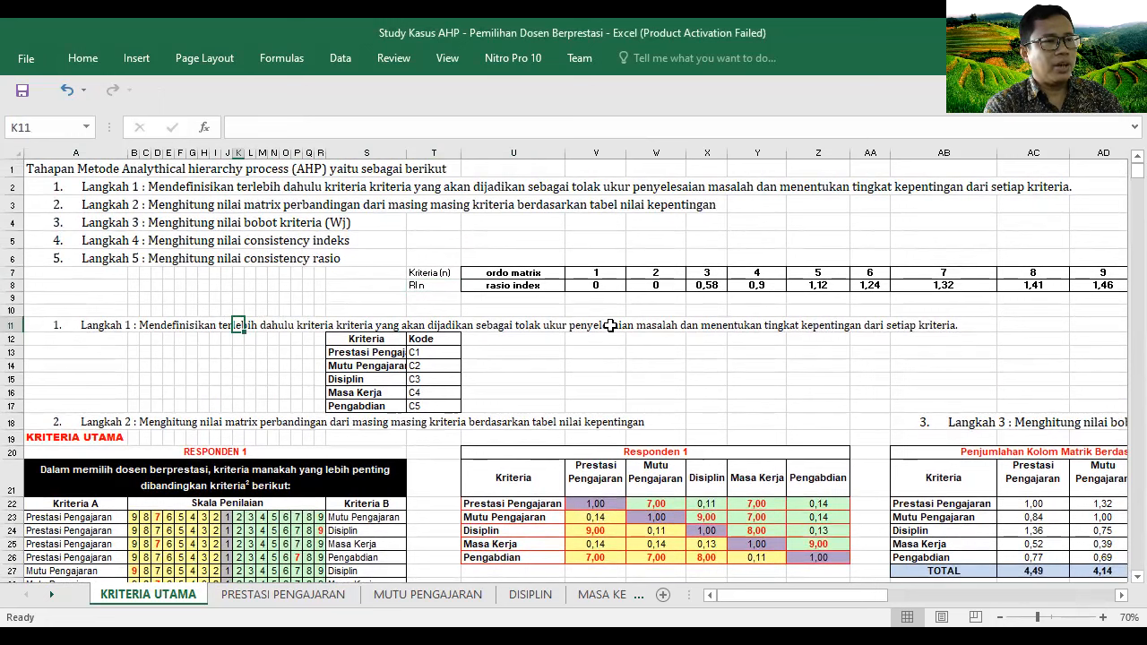
Step: Widen column S to fit the full criteria names in the Langkah 1 table, and go through the listed criteria
{"action": "left_click", "coordinate": [14, 325]}
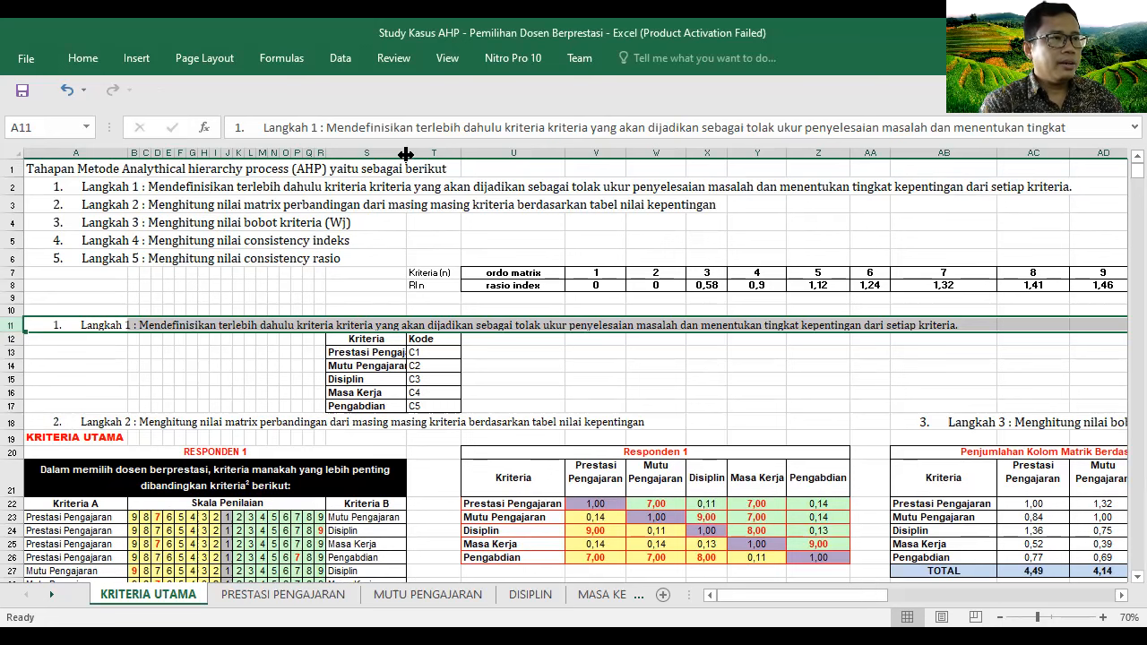
{"action": "left_click_drag", "start_coordinate": [406, 155], "coordinate": [431, 154]}
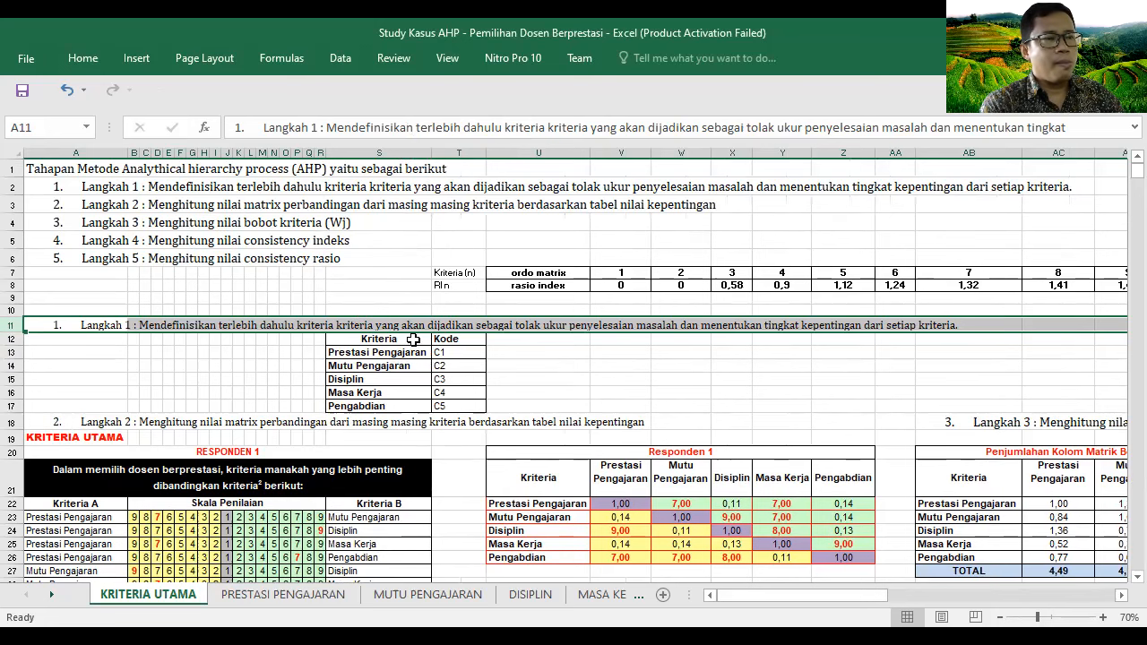
{"action": "left_click", "coordinate": [395, 366]}
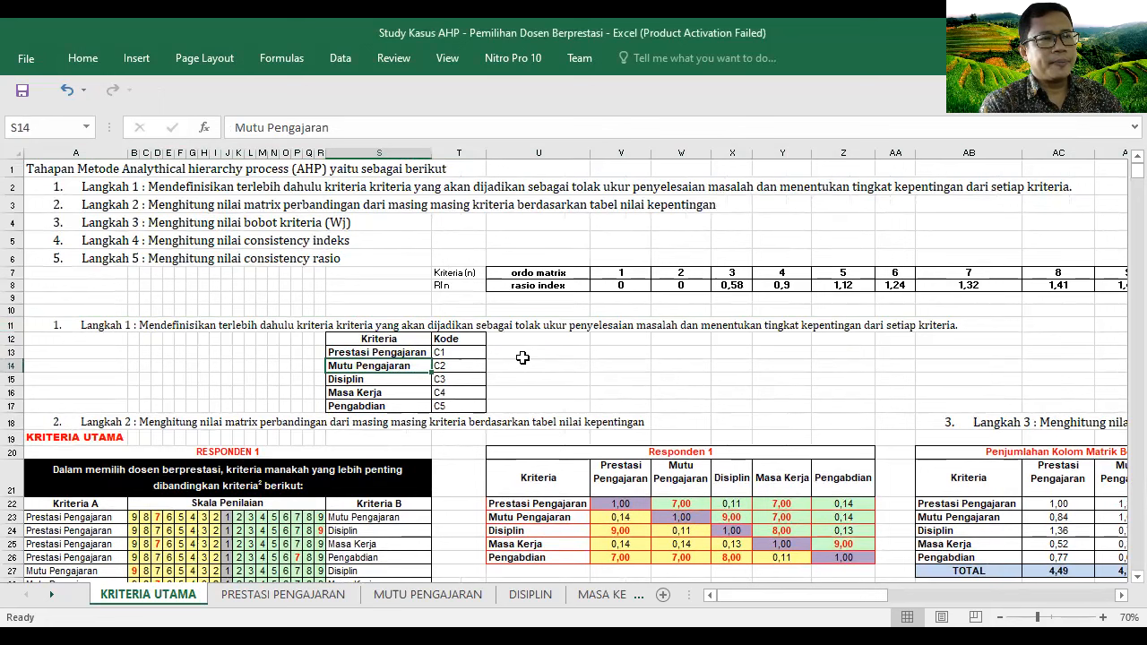
{"action": "left_click", "coordinate": [366, 379]}
{"action": "left_click", "coordinate": [370, 393]}
{"action": "left_click", "coordinate": [367, 407]}
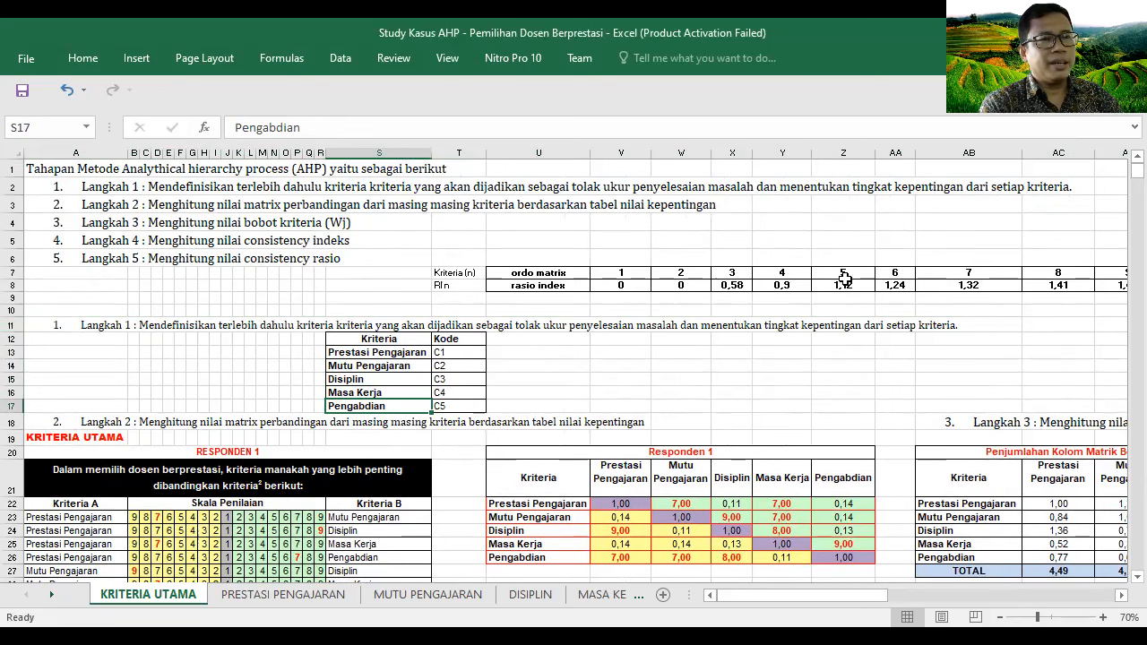
Step: Highlight the ordo matrix 5 cell and its rasio index cell (Z7:Z8) with a yellow fill
{"action": "left_click_drag", "start_coordinate": [843, 275], "coordinate": [846, 291]}
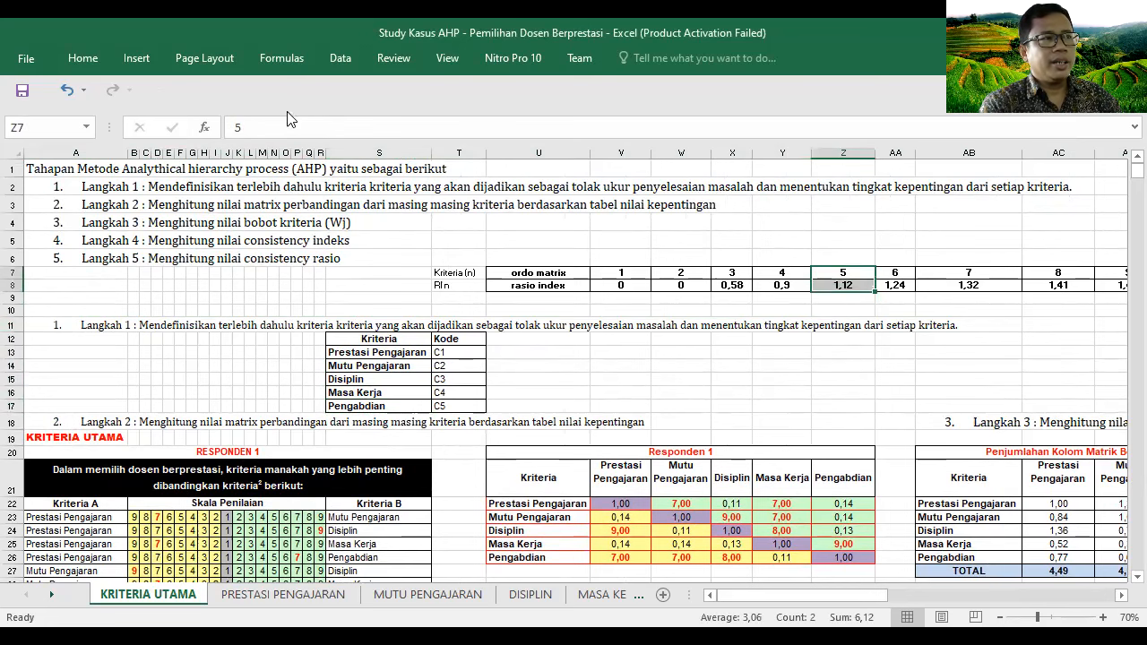
{"action": "left_click", "coordinate": [81, 59]}
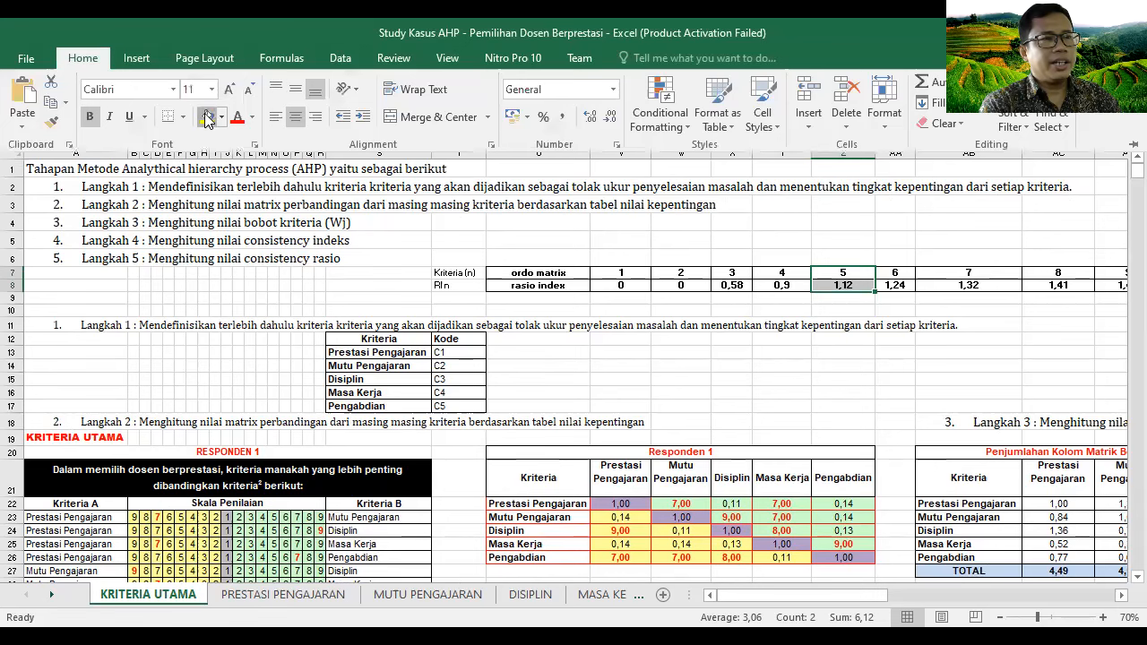
{"action": "left_click", "coordinate": [207, 117]}
{"action": "left_click", "coordinate": [706, 372]}
Step: Examine the Langkah 2 section, browsing the respondents' questionnaires and comparison matrices from Responden 1 through Responden 50, and return to the sheet's beginning
{"action": "scroll", "coordinate": [565, 392], "scroll_direction": "down", "scroll_amount": 1}
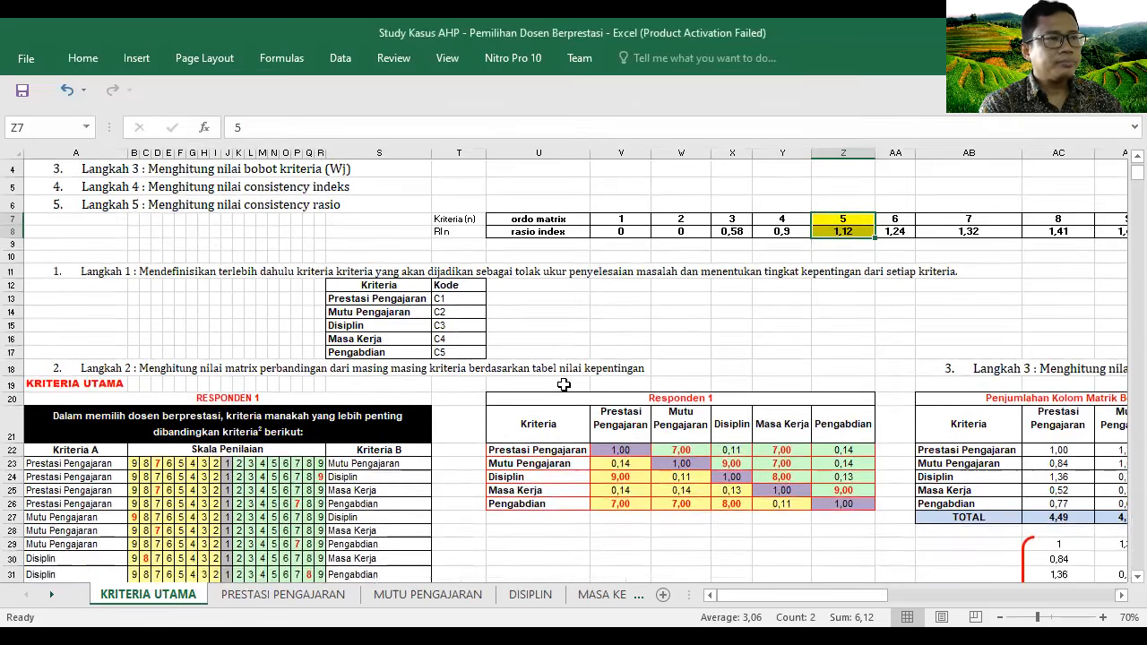
{"action": "left_click", "coordinate": [99, 370]}
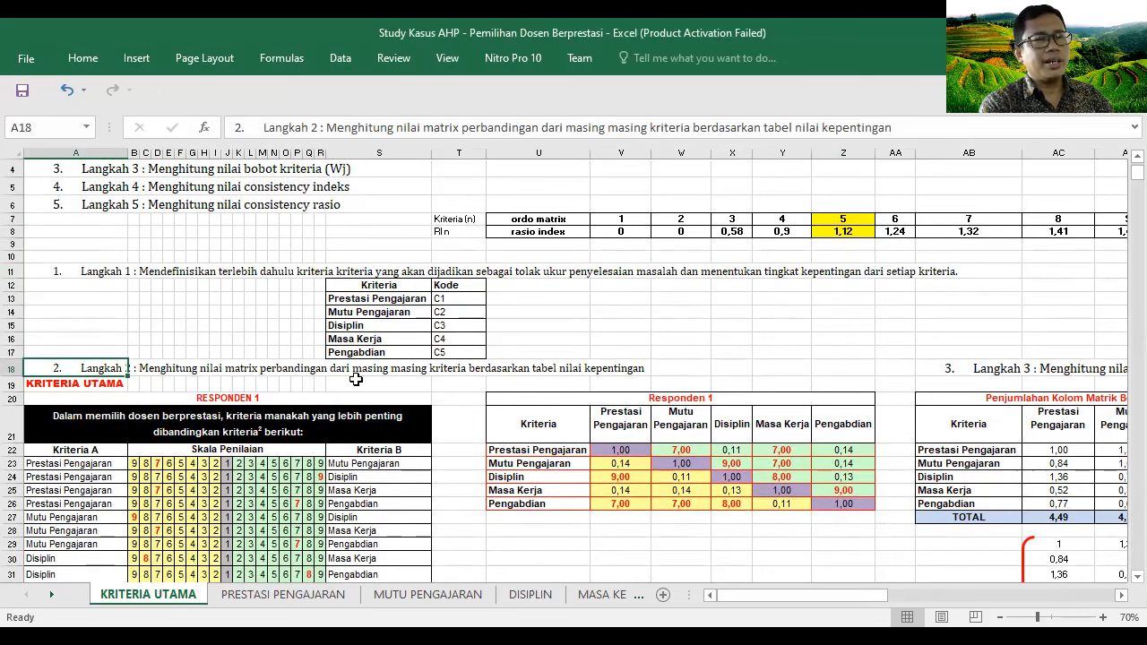
{"action": "left_click", "coordinate": [249, 397]}
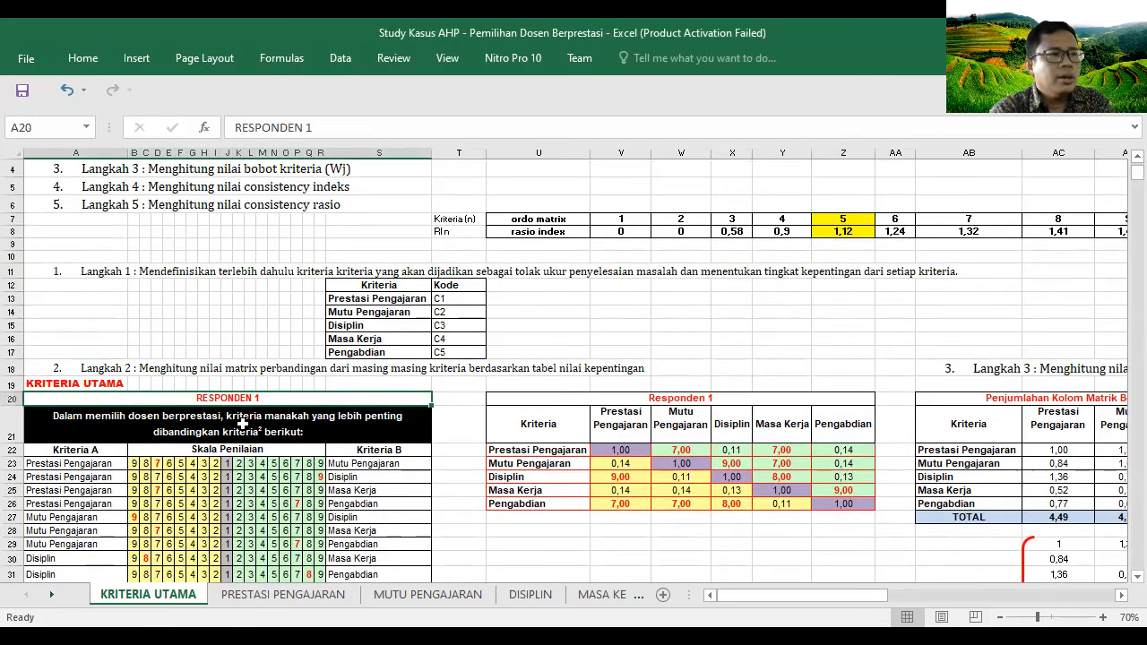
{"action": "scroll", "coordinate": [240, 430], "scroll_direction": "down", "scroll_amount": 20}
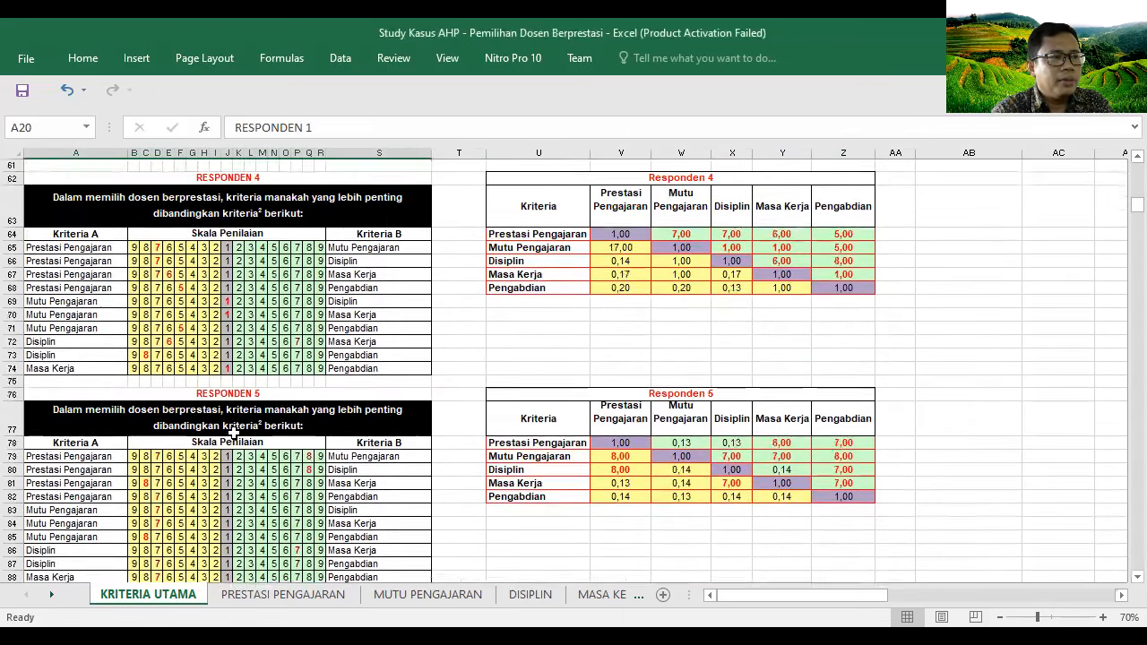
{"action": "scroll", "coordinate": [232, 435], "scroll_direction": "down", "scroll_amount": 20}
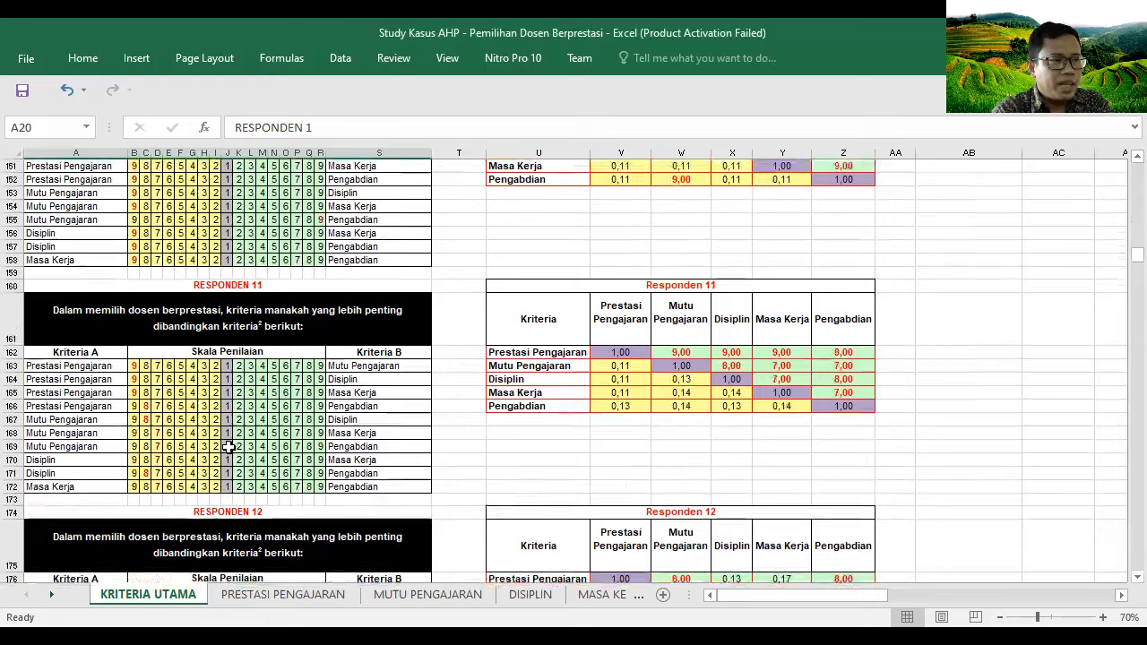
{"action": "scroll", "coordinate": [229, 451], "scroll_direction": "down", "scroll_amount": 20}
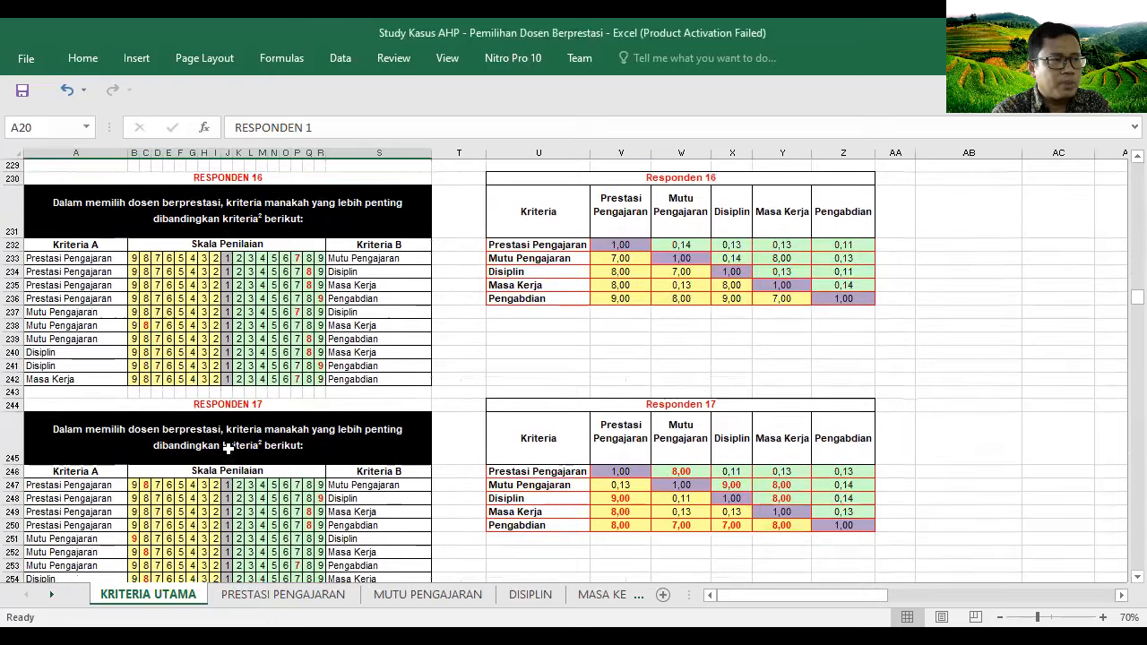
{"action": "scroll", "coordinate": [224, 457], "scroll_direction": "down", "scroll_amount": 20}
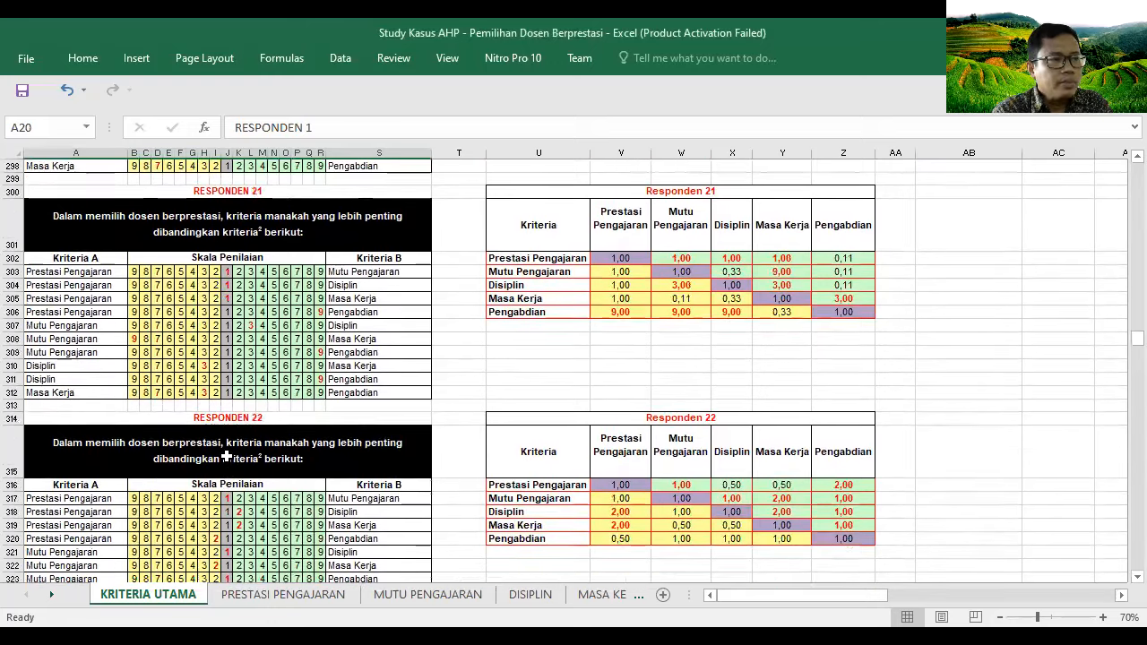
{"action": "scroll", "coordinate": [228, 456], "scroll_direction": "down", "scroll_amount": 20}
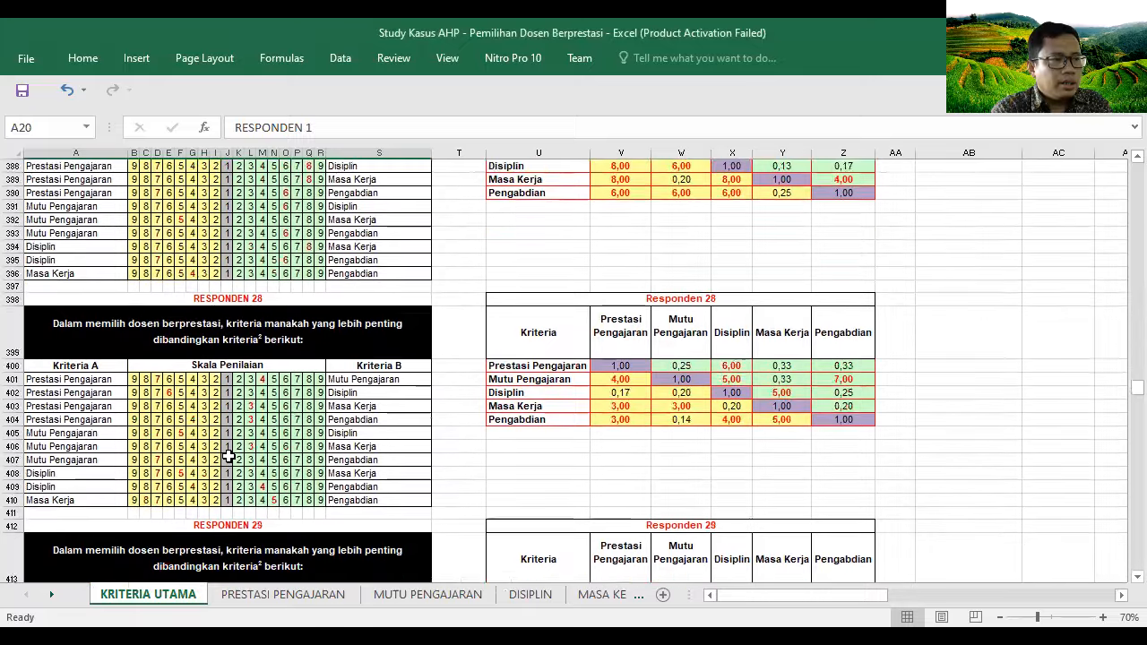
{"action": "scroll", "coordinate": [229, 457], "scroll_direction": "down", "scroll_amount": 7}
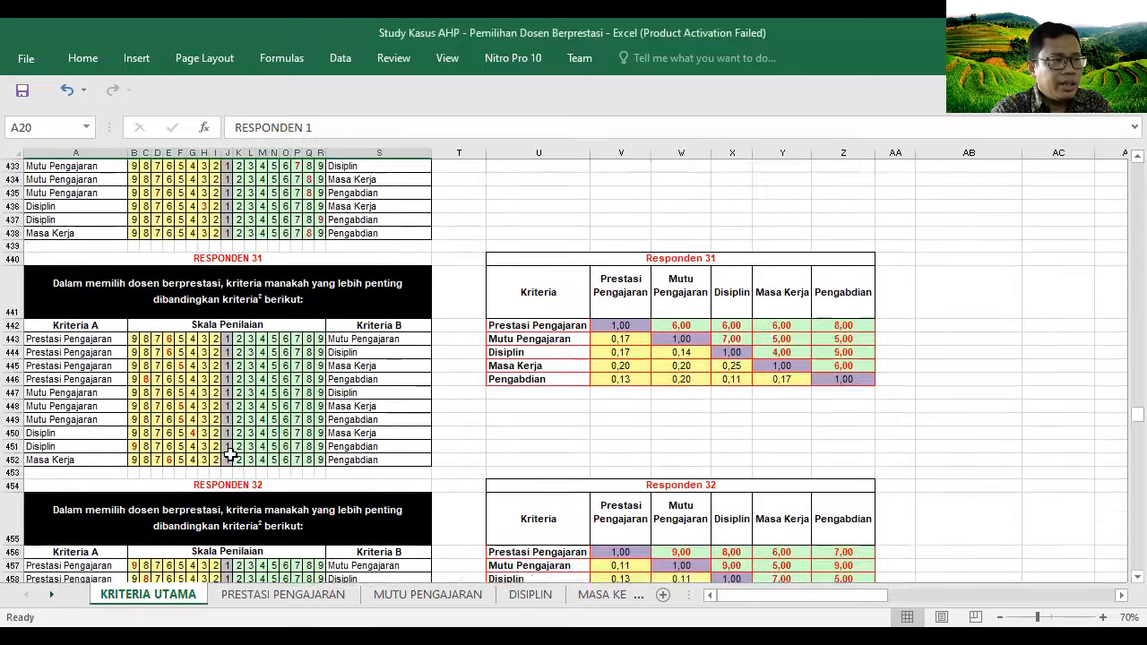
{"action": "scroll", "coordinate": [231, 454], "scroll_direction": "down", "scroll_amount": 19}
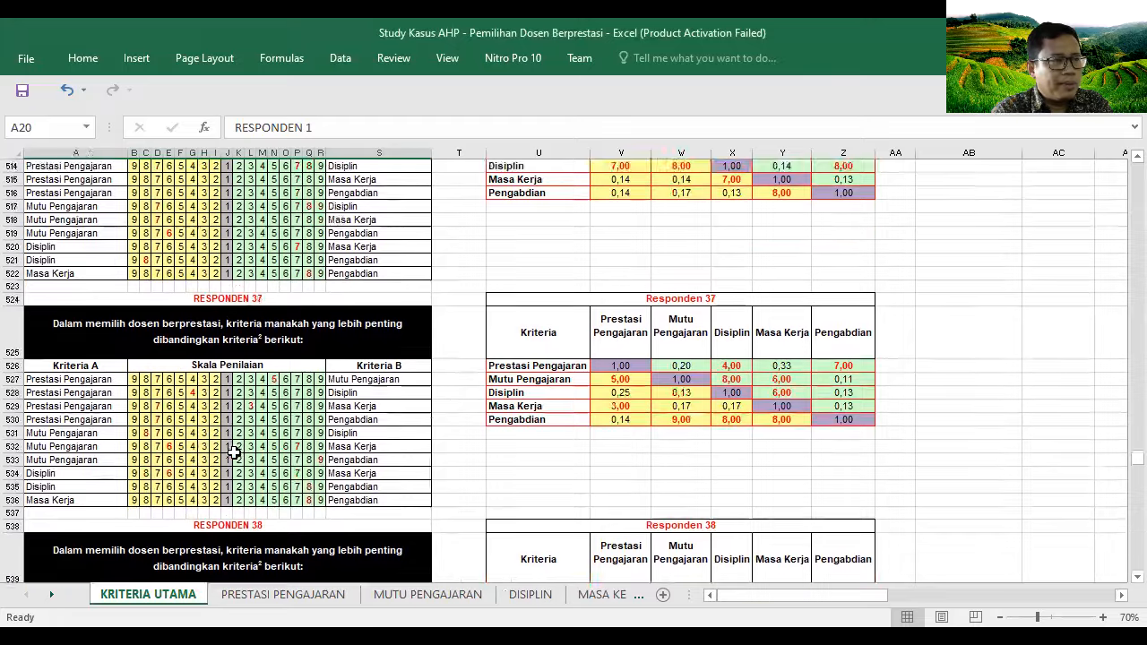
{"action": "scroll", "coordinate": [380, 461], "scroll_direction": "down", "scroll_amount": 19}
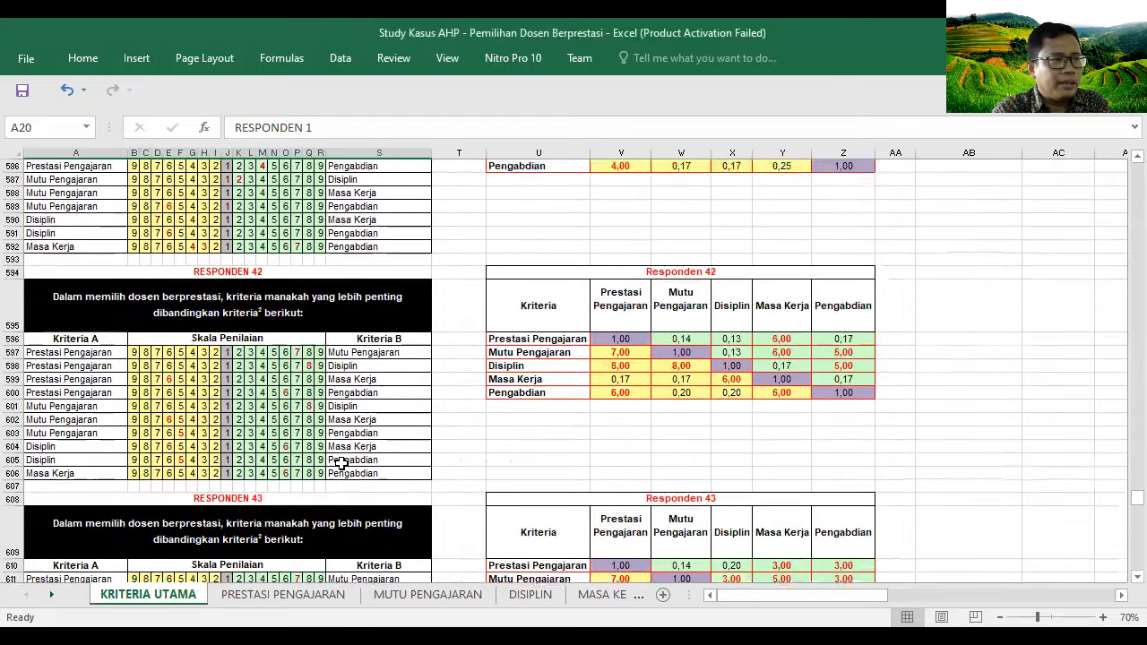
{"action": "scroll", "coordinate": [342, 463], "scroll_direction": "down", "scroll_amount": 3}
{"action": "scroll", "coordinate": [342, 462], "scroll_direction": "down", "scroll_amount": 15}
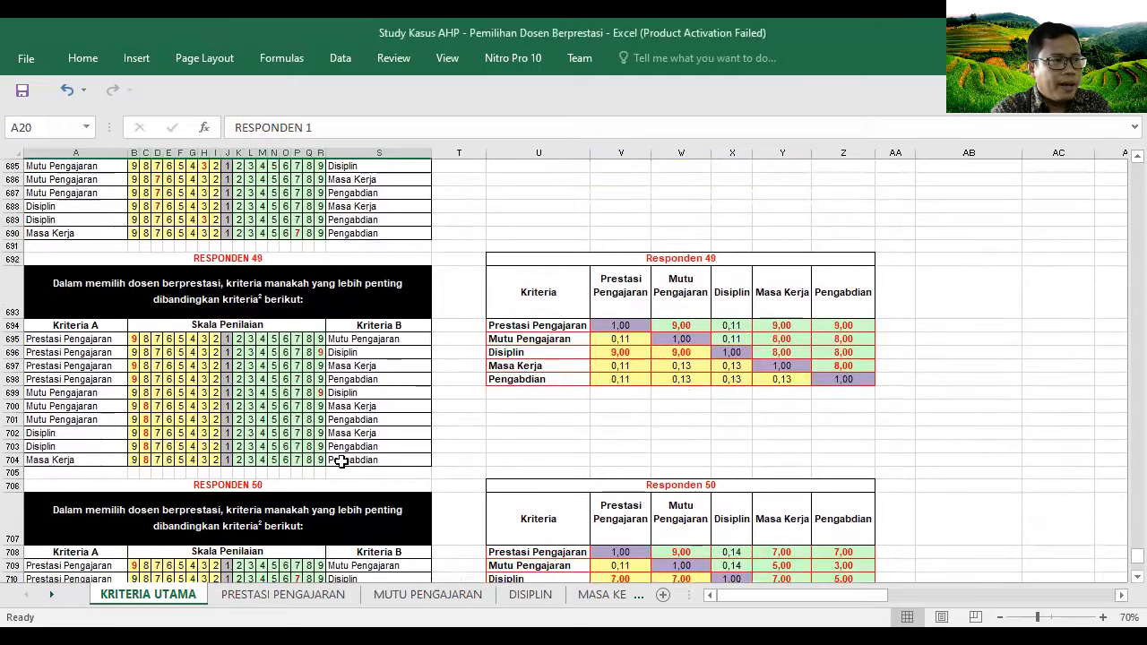
{"action": "scroll", "coordinate": [341, 463], "scroll_direction": "down", "scroll_amount": 6}
{"action": "scroll", "coordinate": [341, 462], "scroll_direction": "up", "scroll_amount": 8}
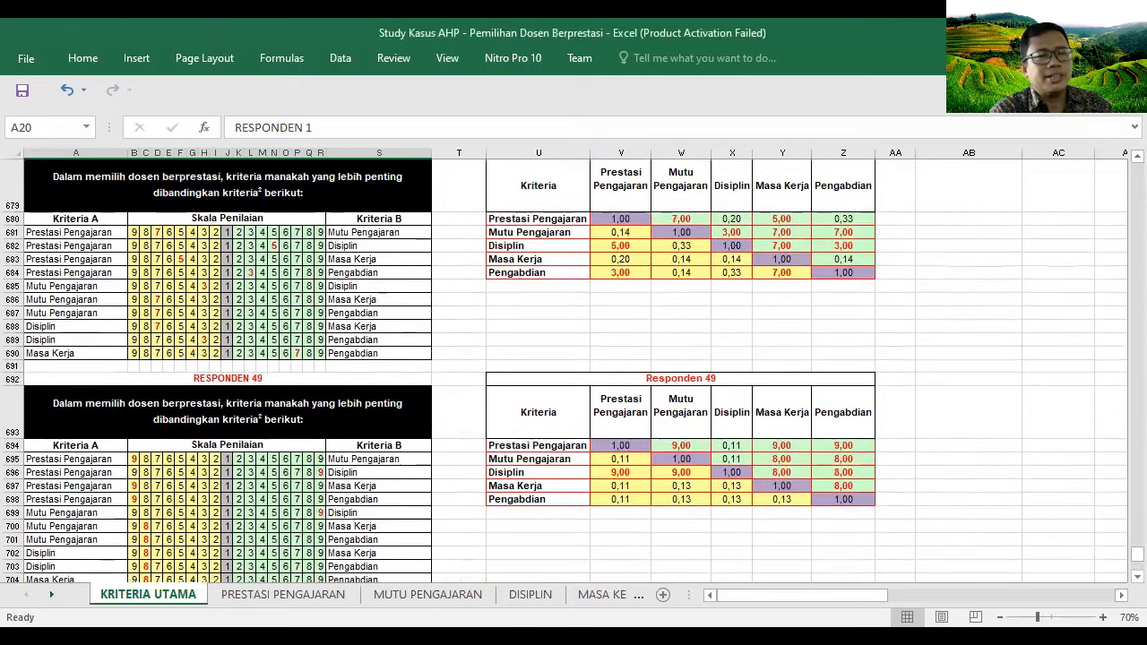
{"action": "left_click_drag", "start_coordinate": [1122, 558], "coordinate": [1094, 171]}
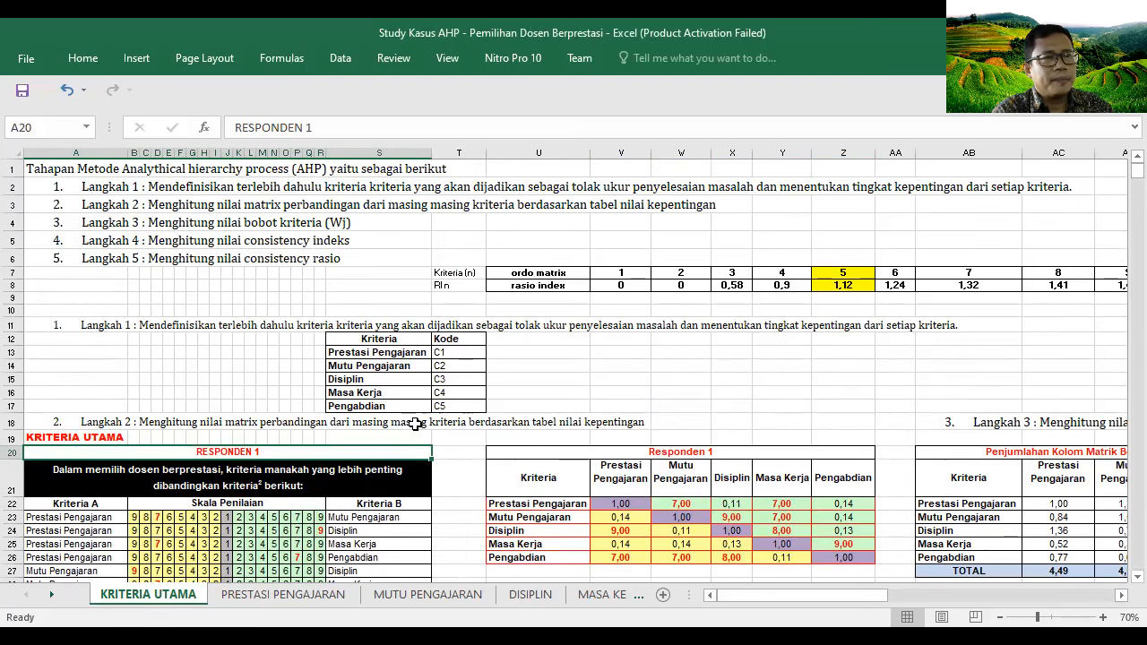
Step: Examine the Responden 1 questionnaire block (A21:S32), including its question and the Kriteria A, Skala Penilaian and Kriteria B headings
{"action": "scroll", "coordinate": [260, 520], "scroll_direction": "down", "scroll_amount": 1}
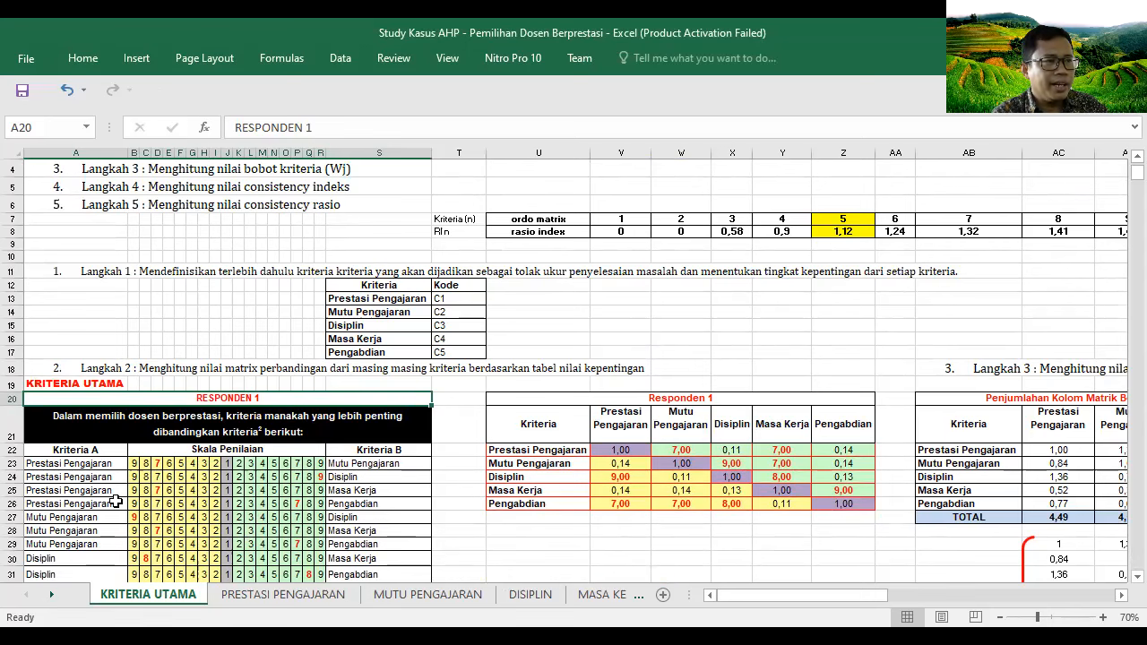
{"action": "scroll", "coordinate": [115, 502], "scroll_direction": "down", "scroll_amount": 1}
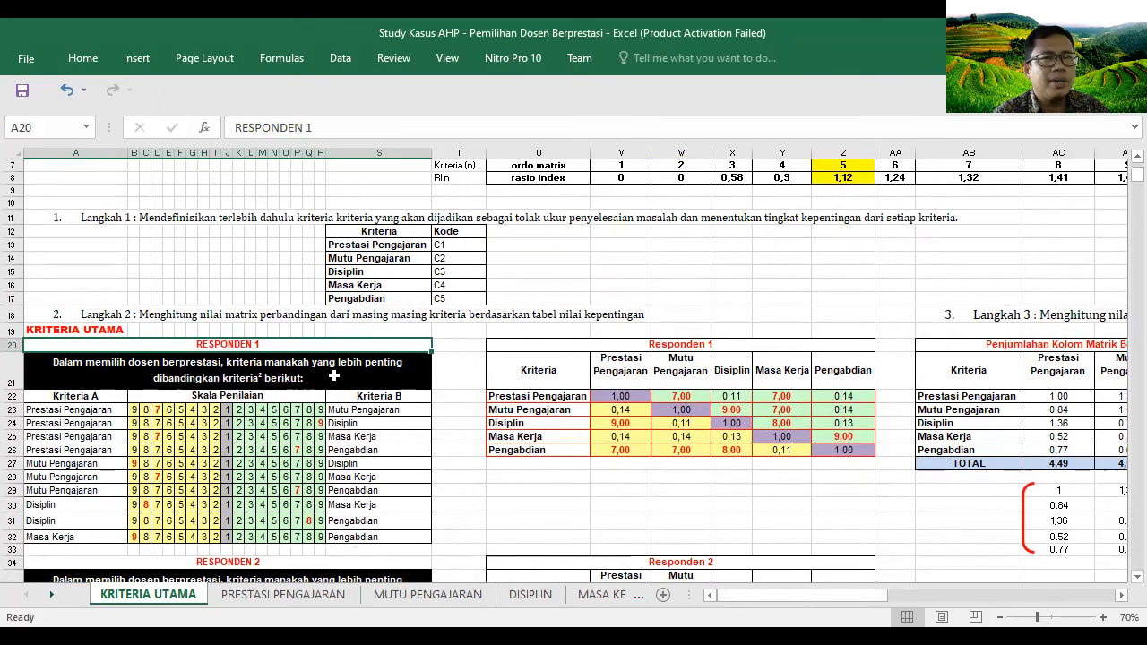
{"action": "left_click_drag", "start_coordinate": [333, 377], "coordinate": [339, 542]}
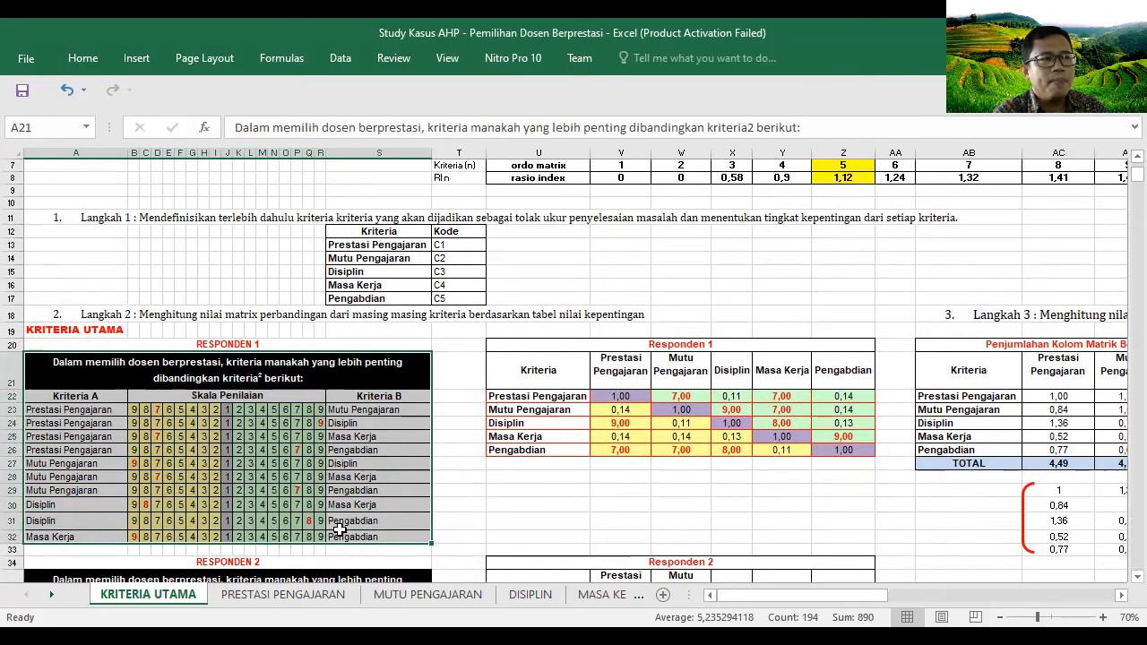
{"action": "left_click", "coordinate": [88, 396]}
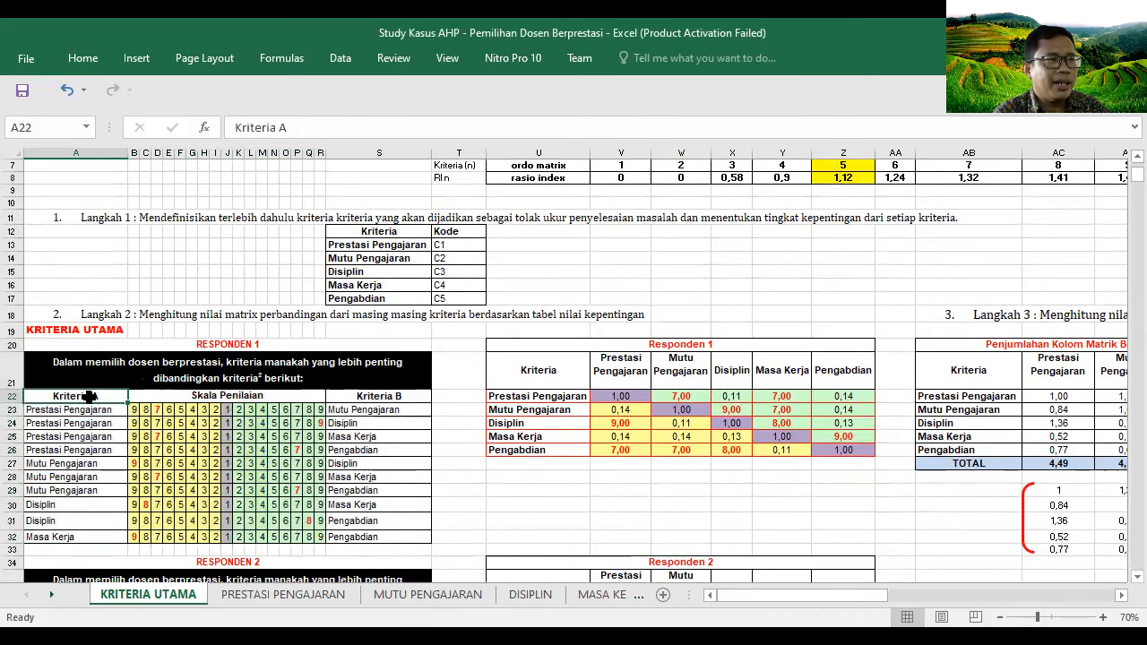
{"action": "left_click", "coordinate": [399, 398]}
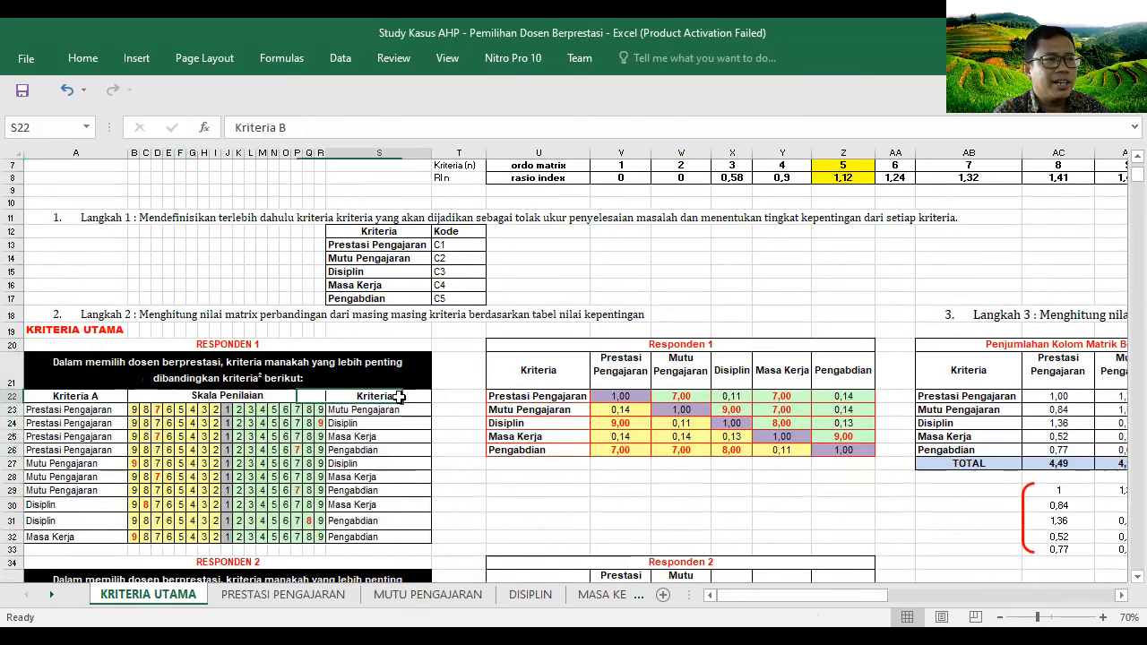
{"action": "left_click", "coordinate": [242, 397]}
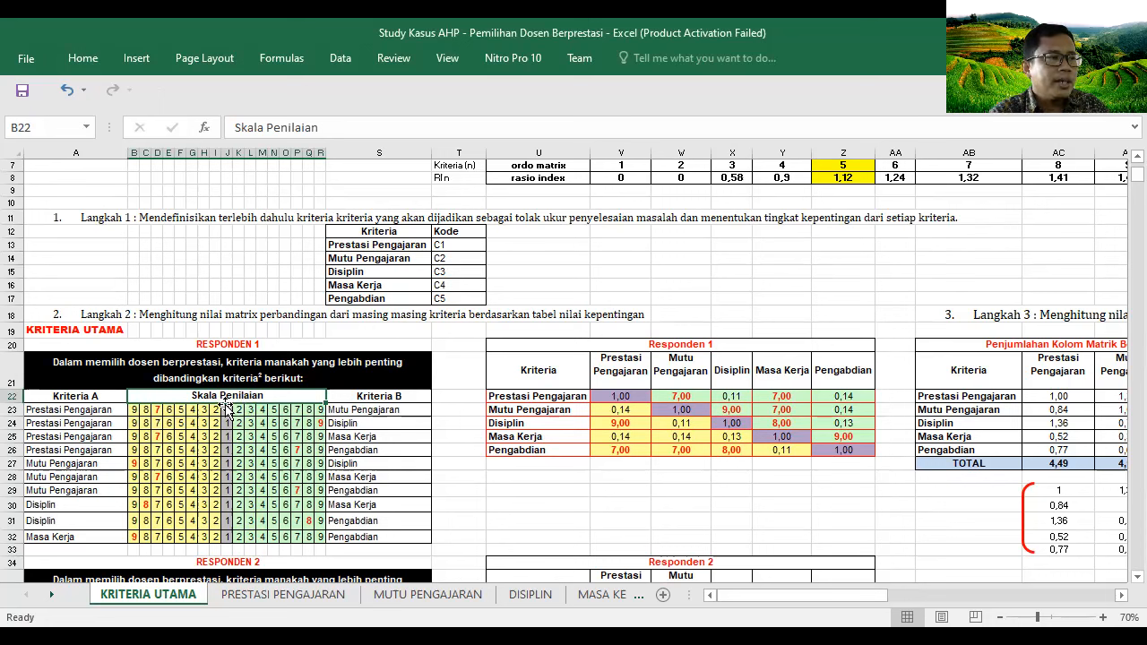
{"action": "left_click", "coordinate": [93, 400]}
{"action": "left_click", "coordinate": [380, 398]}
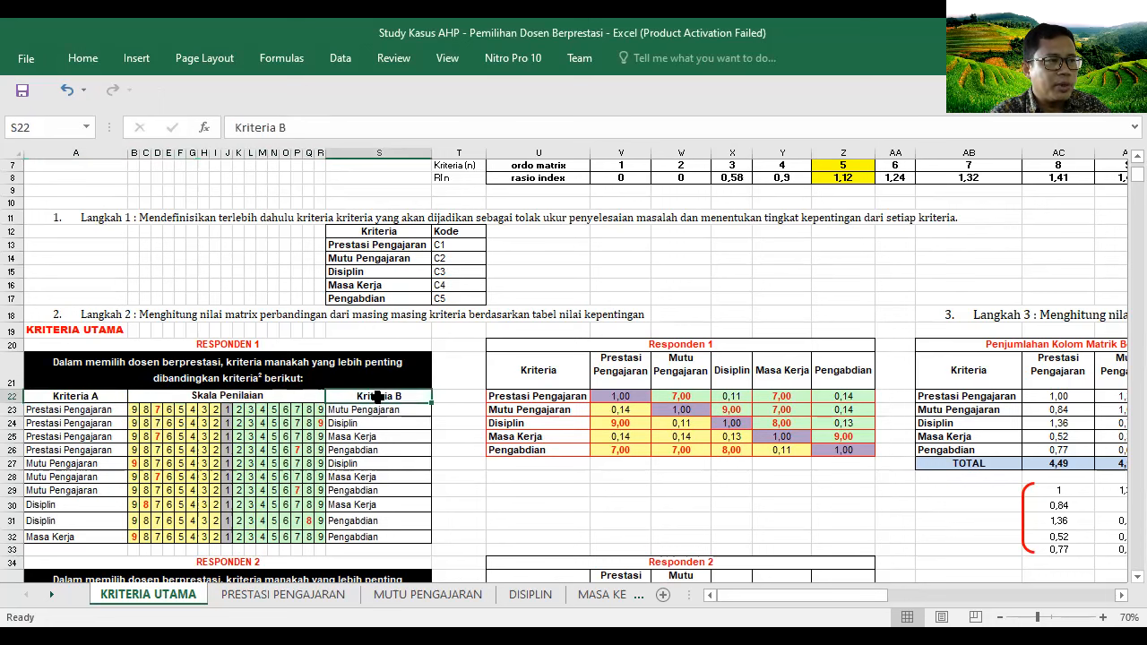
Step: Go through the Responden 1 criteria pairs row by row, from Prestasi Pengajaran versus Mutu Pengajaran to Masa Kerja versus Pengabdian
{"action": "left_click", "coordinate": [103, 411]}
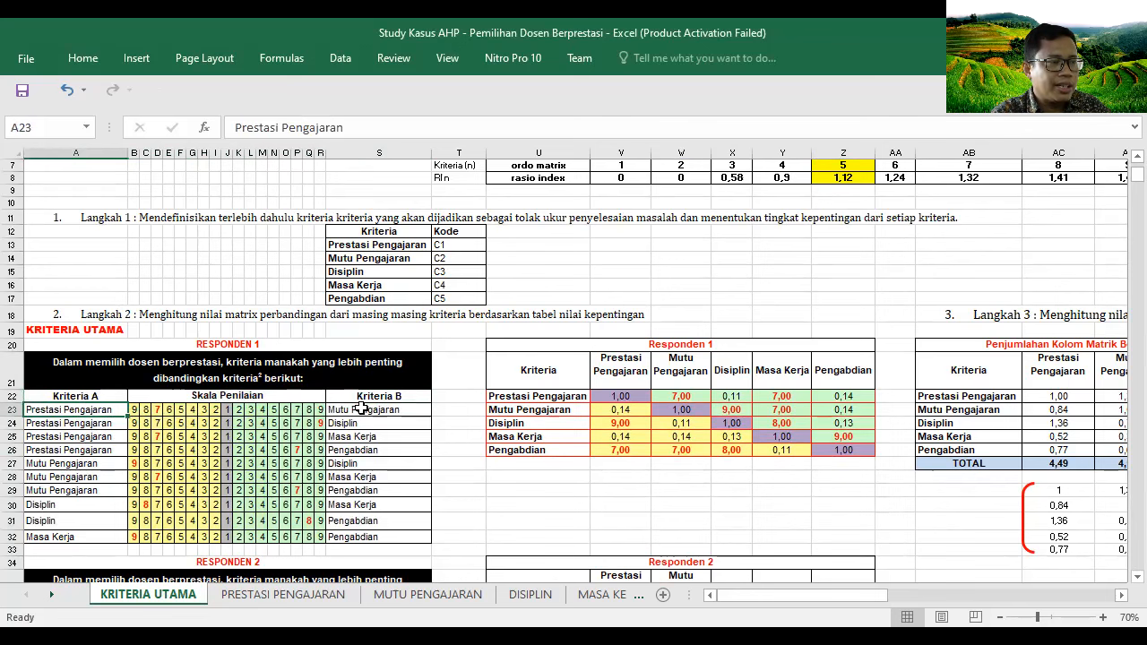
{"action": "left_click", "coordinate": [363, 411]}
{"action": "left_click", "coordinate": [352, 424]}
{"action": "left_click", "coordinate": [352, 437]}
{"action": "left_click", "coordinate": [352, 451]}
{"action": "left_click", "coordinate": [69, 464]}
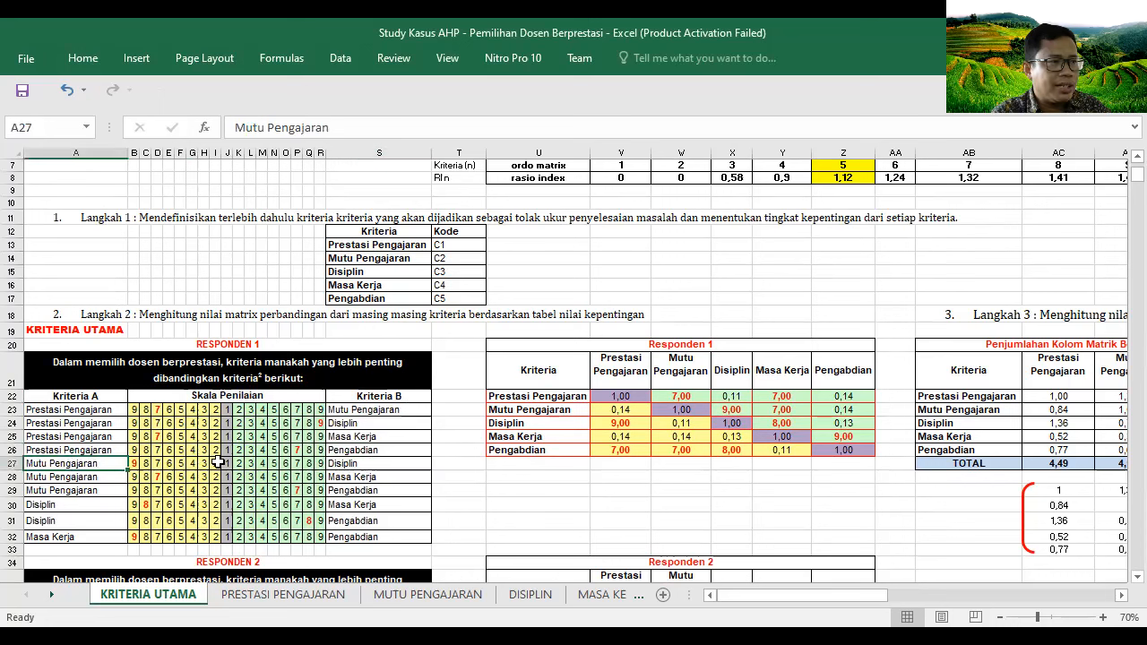
{"action": "left_click", "coordinate": [359, 464]}
{"action": "left_click", "coordinate": [354, 477]}
{"action": "left_click", "coordinate": [352, 490]}
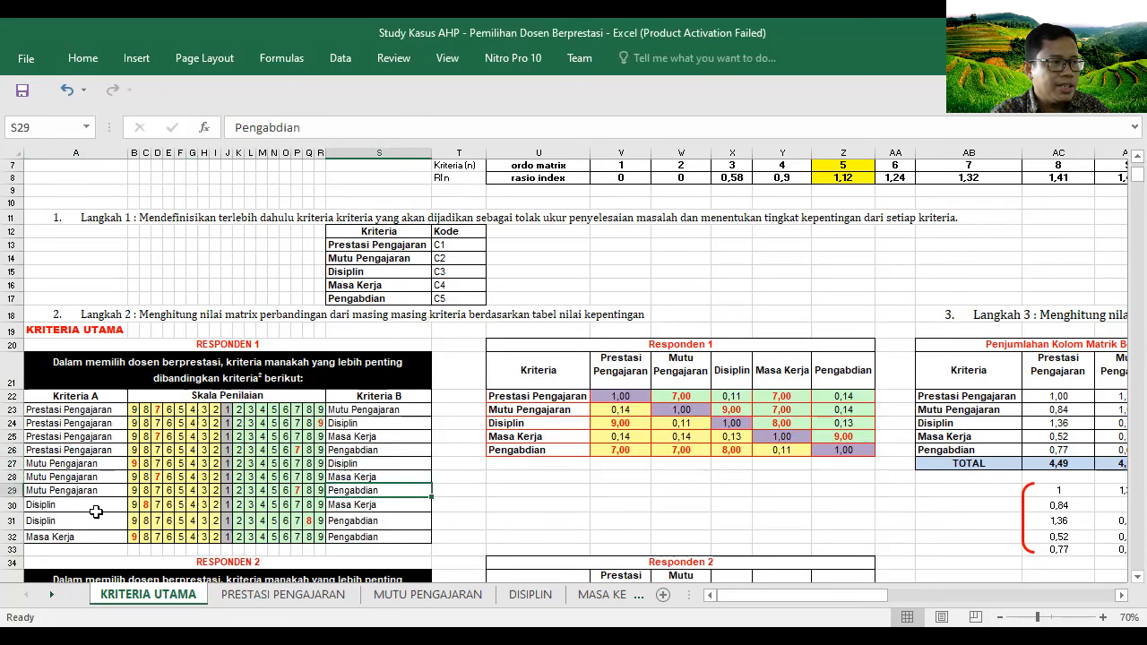
{"action": "left_click", "coordinate": [97, 507]}
{"action": "left_click", "coordinate": [356, 505]}
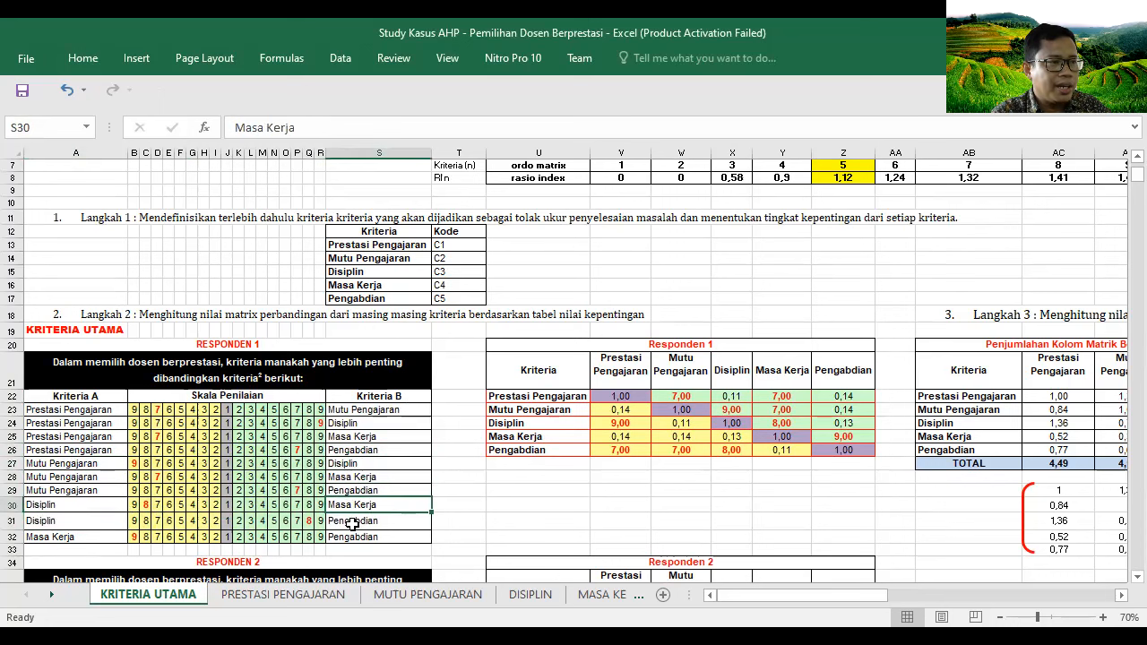
{"action": "left_click", "coordinate": [58, 540]}
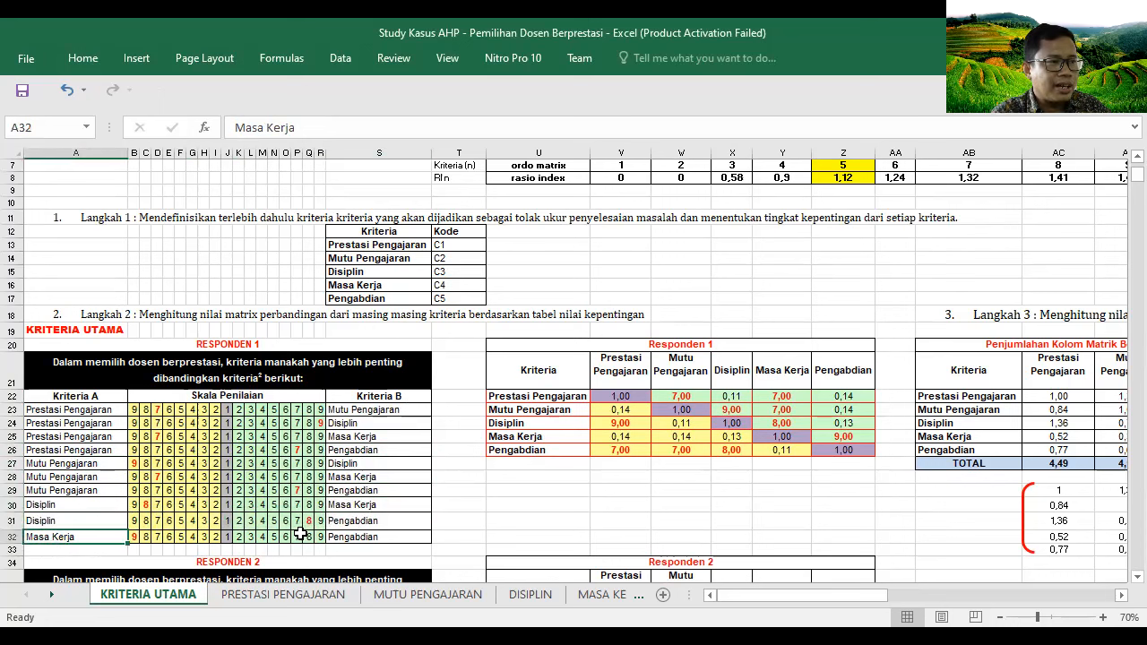
{"action": "left_click", "coordinate": [347, 538]}
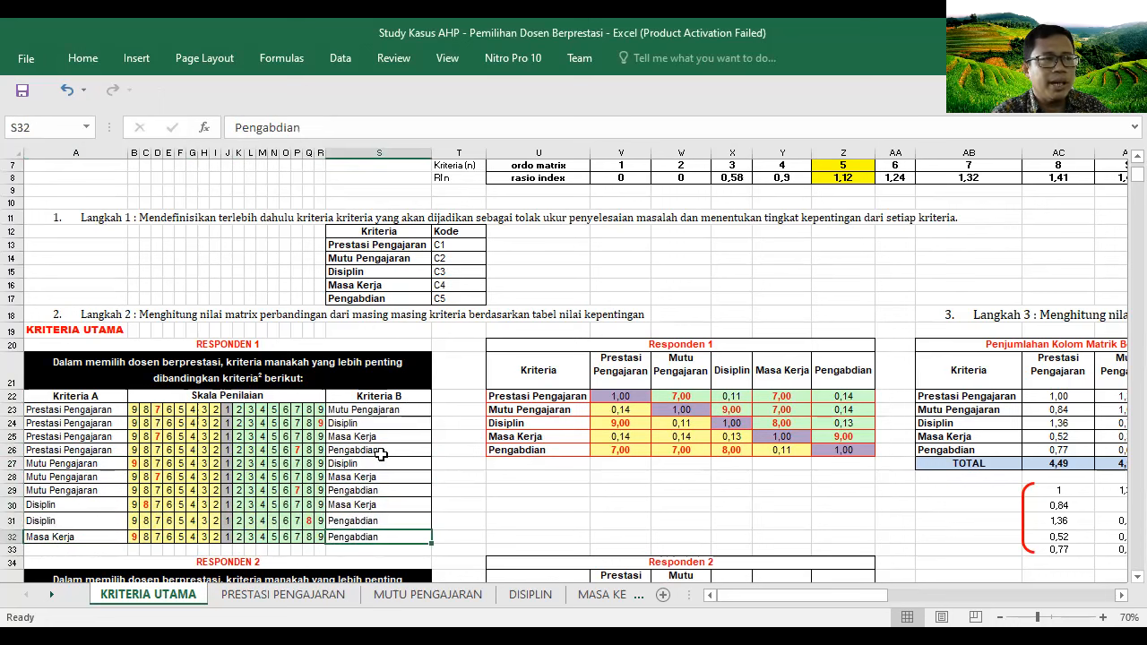
Step: Step through the Kriteria B entries of the Responden 1 questionnaire from S23 down to S31
{"action": "left_click", "coordinate": [381, 410]}
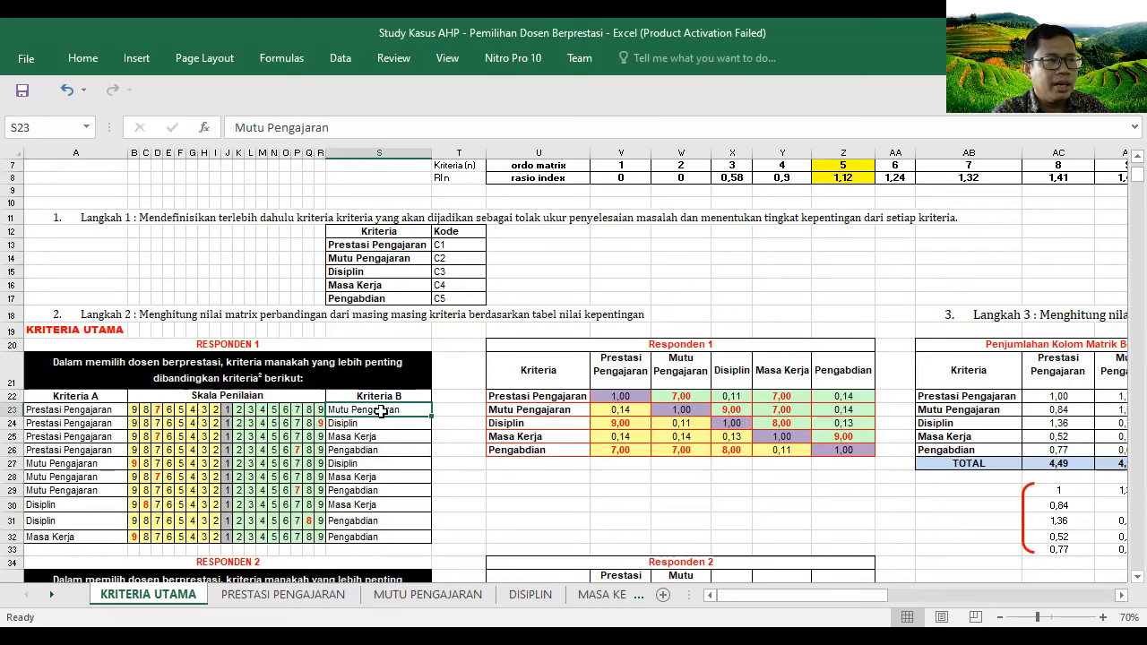
{"action": "key", "text": "Down"}
{"action": "key", "text": "Down"}
{"action": "key", "text": "Down"}
{"action": "key", "text": "Down"}
{"action": "key", "text": "Down"}
{"action": "key", "text": "Down"}
{"action": "key", "text": "Down"}
{"action": "key", "text": "Down"}
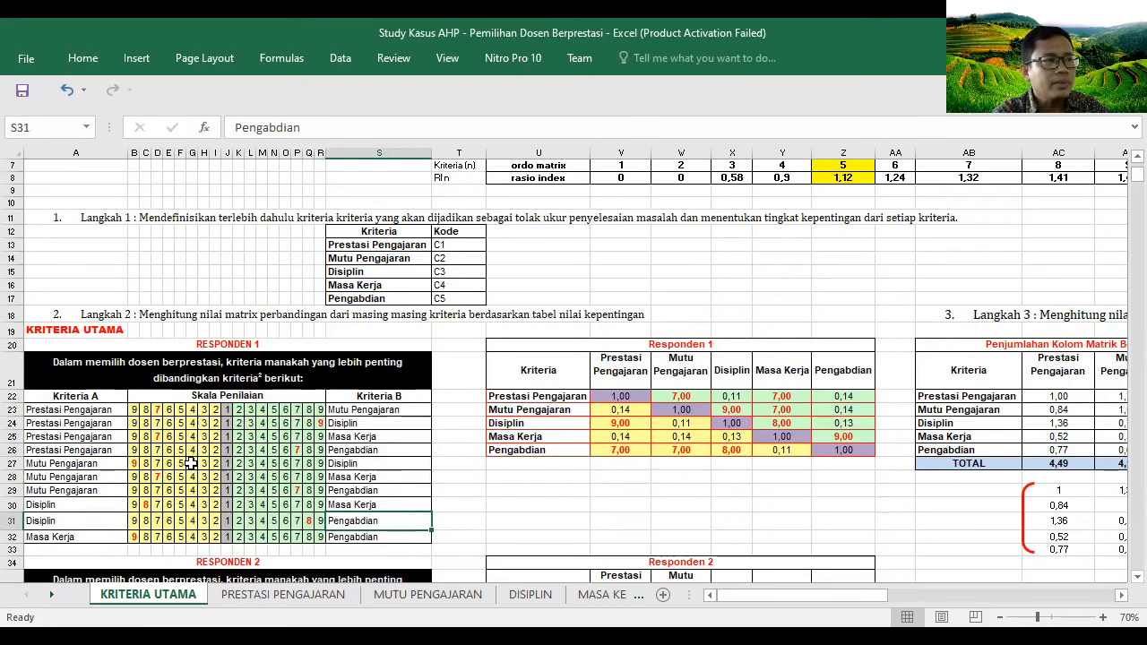
Step: Compare the Prestasi Pengajaran versus Mutu Pengajaran rating with the Responden 1 matrix, inspecting cells W22, V24, Z22 and Z26
{"action": "left_click", "coordinate": [88, 410]}
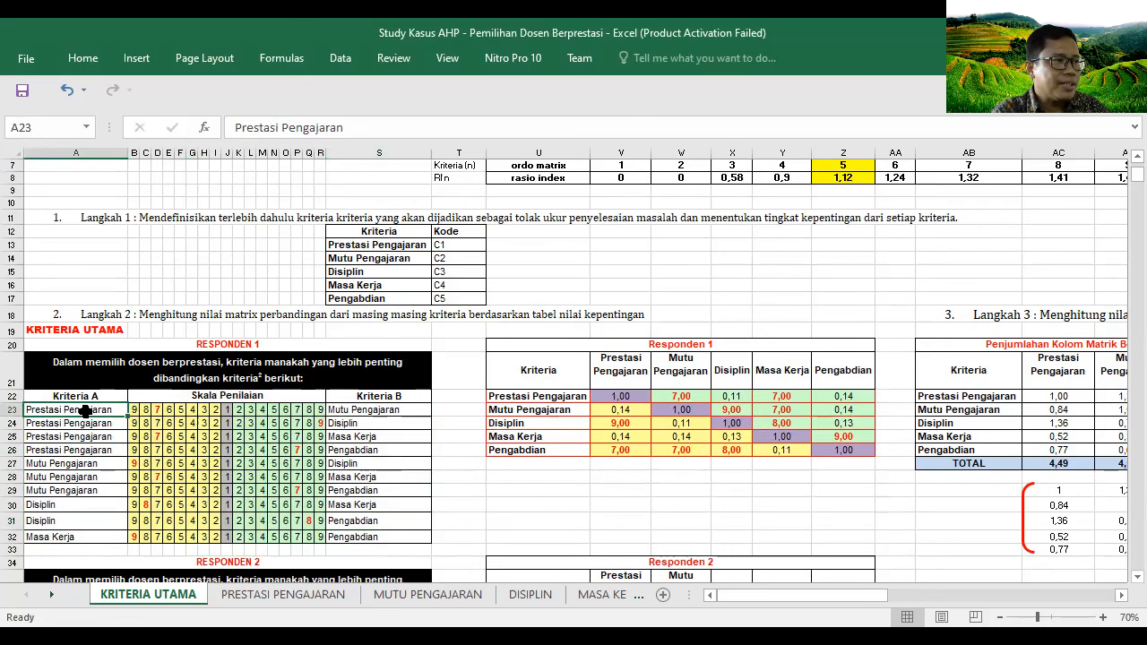
{"action": "left_click", "coordinate": [356, 410]}
{"action": "left_click", "coordinate": [61, 410]}
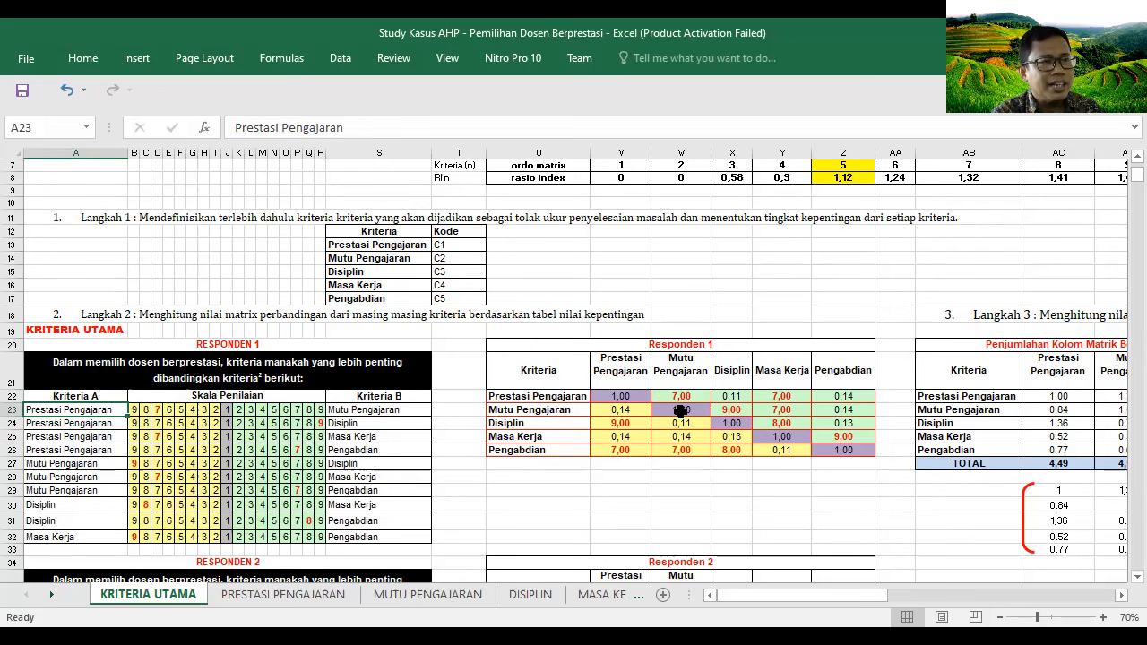
{"action": "left_click", "coordinate": [682, 397]}
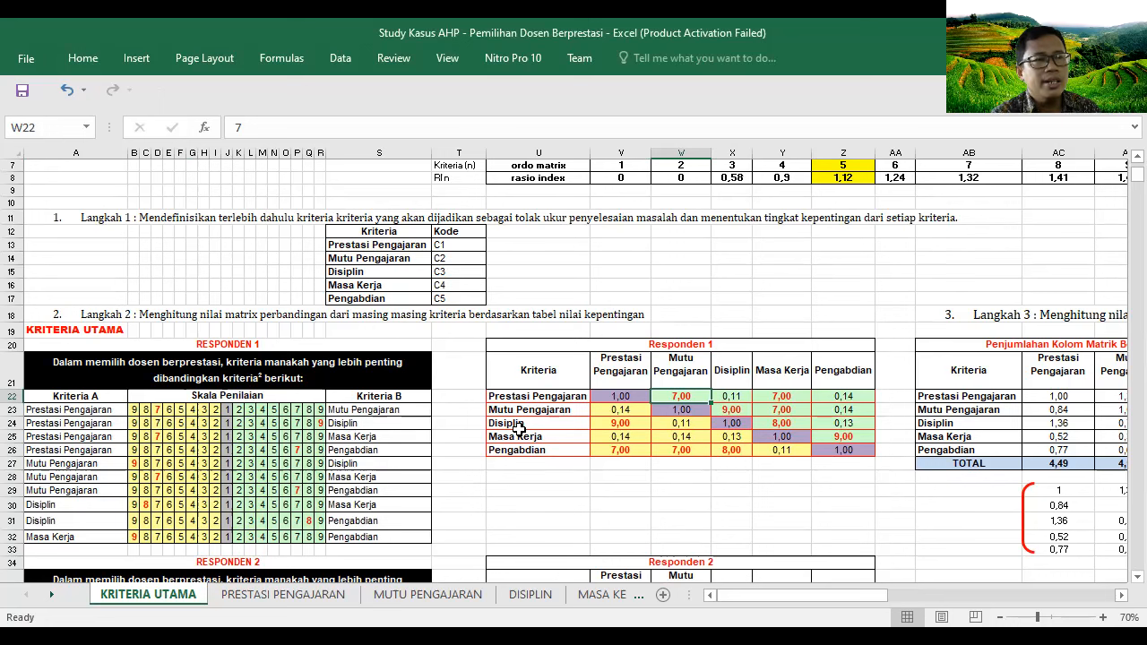
{"action": "left_click", "coordinate": [620, 425]}
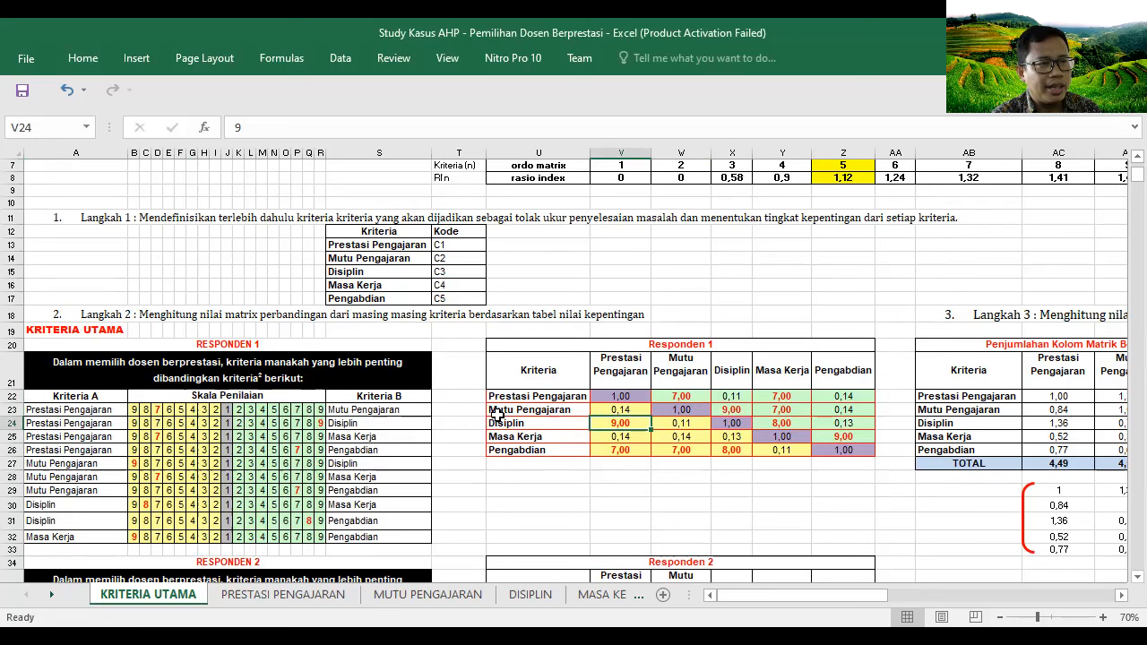
{"action": "left_click_drag", "start_coordinate": [586, 344], "coordinate": [684, 463]}
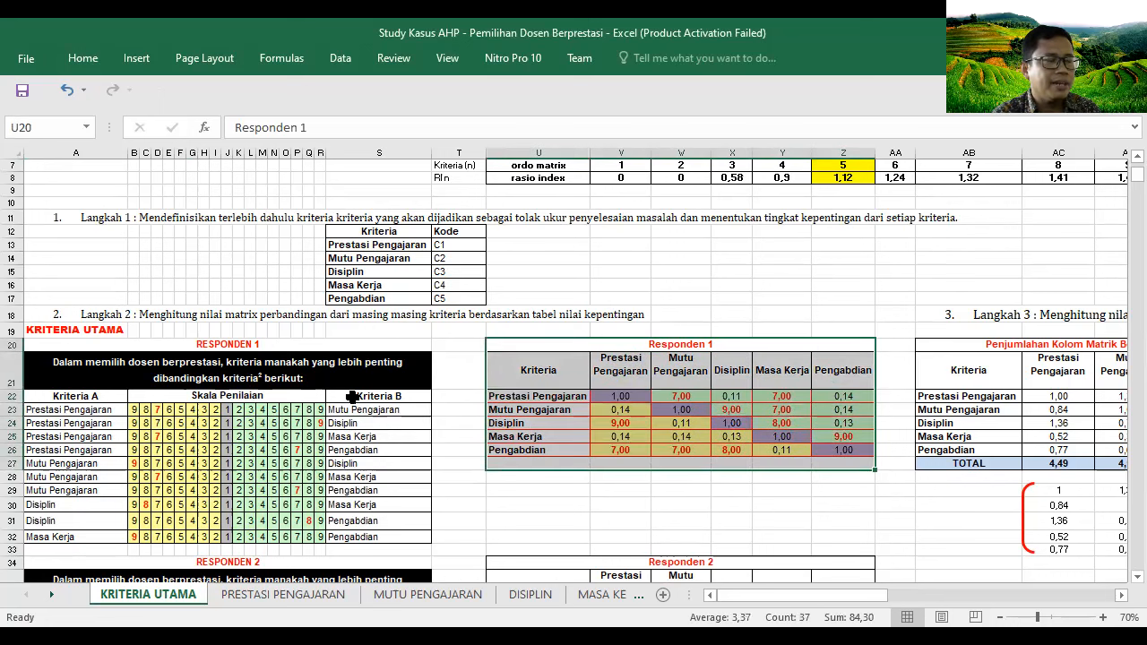
{"action": "left_click", "coordinate": [845, 397]}
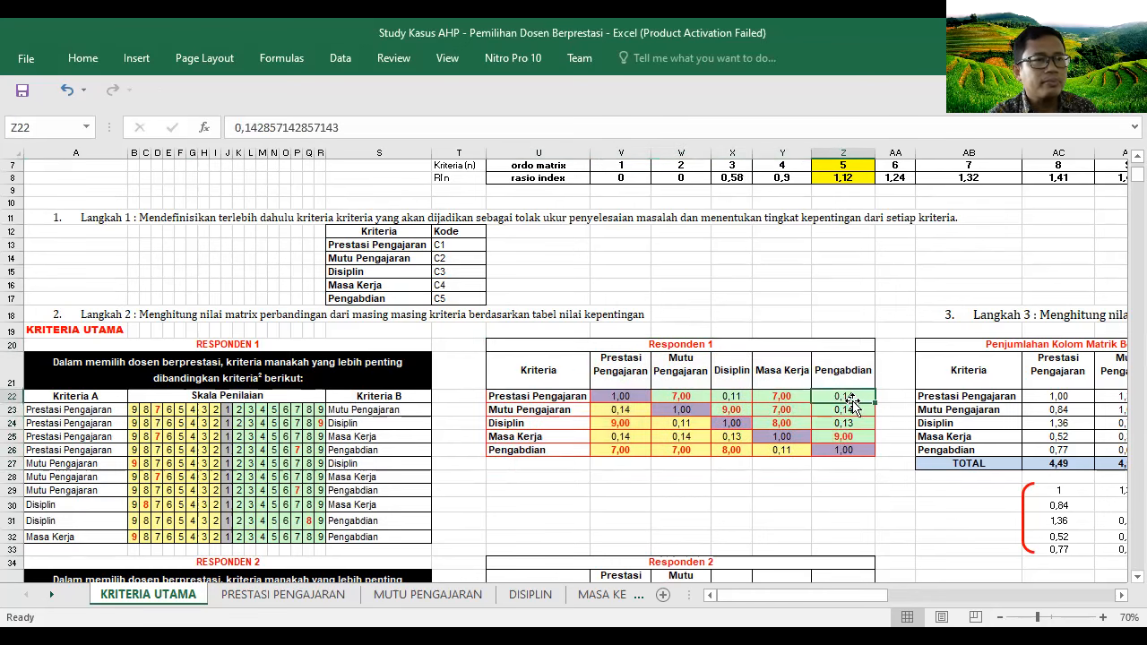
{"action": "left_click", "coordinate": [841, 449]}
Step: Review the Responden 2 questionnaire and its comparison matrix (U34:Z40), and return to the Responden 1 questionnaire and matrix headings
{"action": "scroll", "coordinate": [776, 461], "scroll_direction": "down", "scroll_amount": 1}
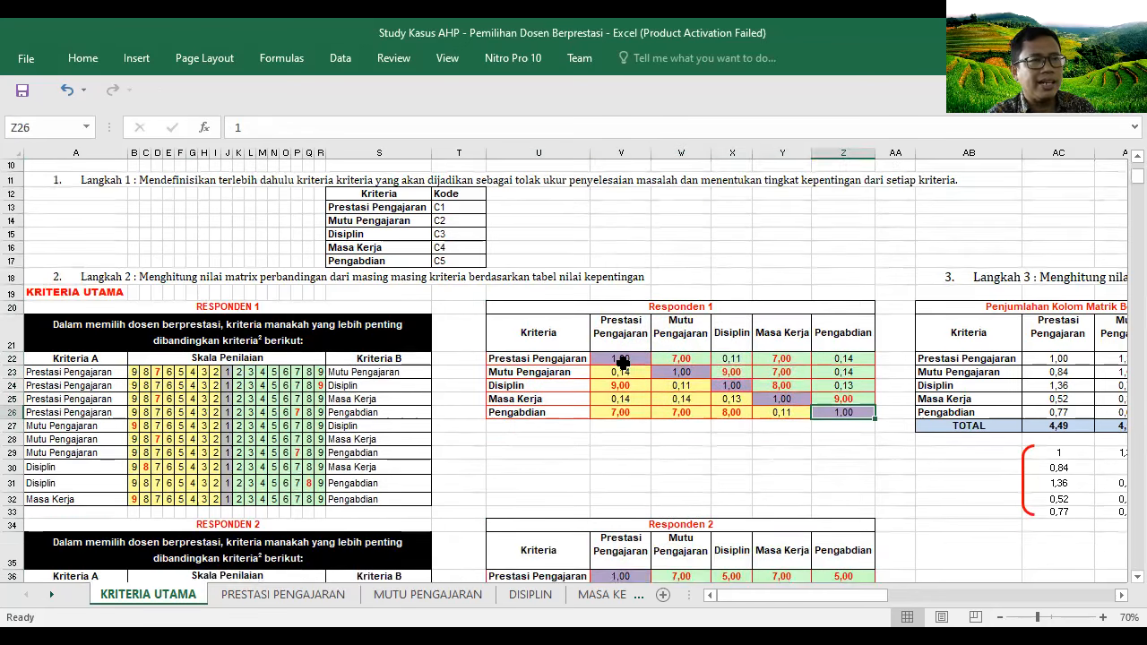
{"action": "scroll", "coordinate": [498, 453], "scroll_direction": "down", "scroll_amount": 2}
{"action": "left_click", "coordinate": [205, 444]}
{"action": "left_click_drag", "start_coordinate": [647, 445], "coordinate": [653, 542]}
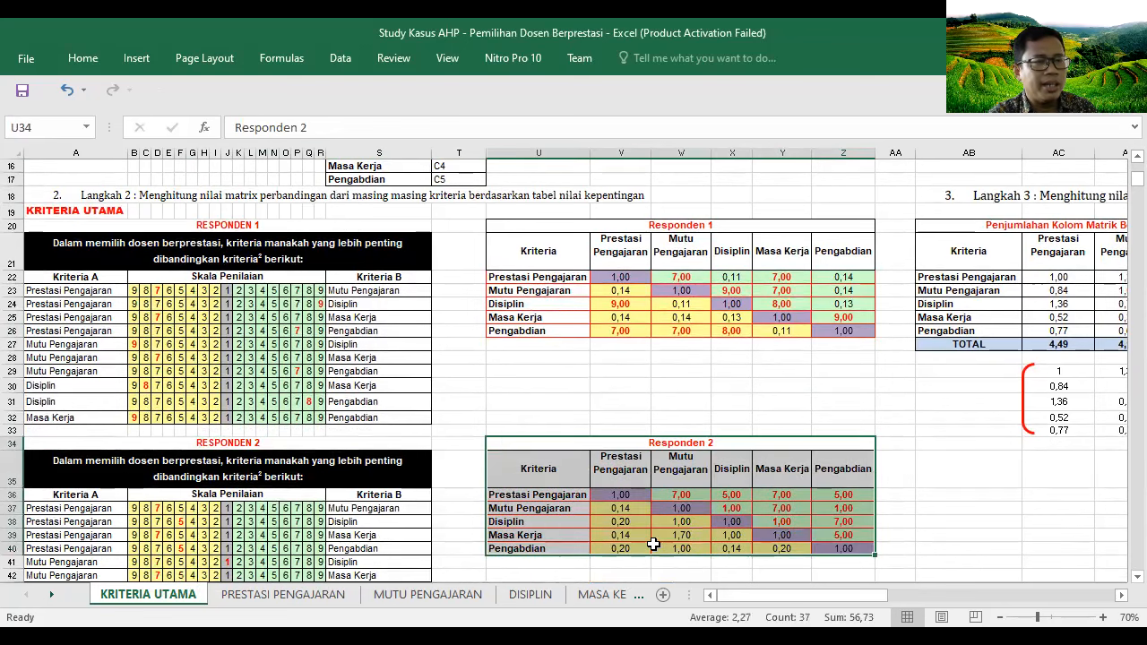
{"action": "scroll", "coordinate": [653, 543], "scroll_direction": "up", "scroll_amount": 2}
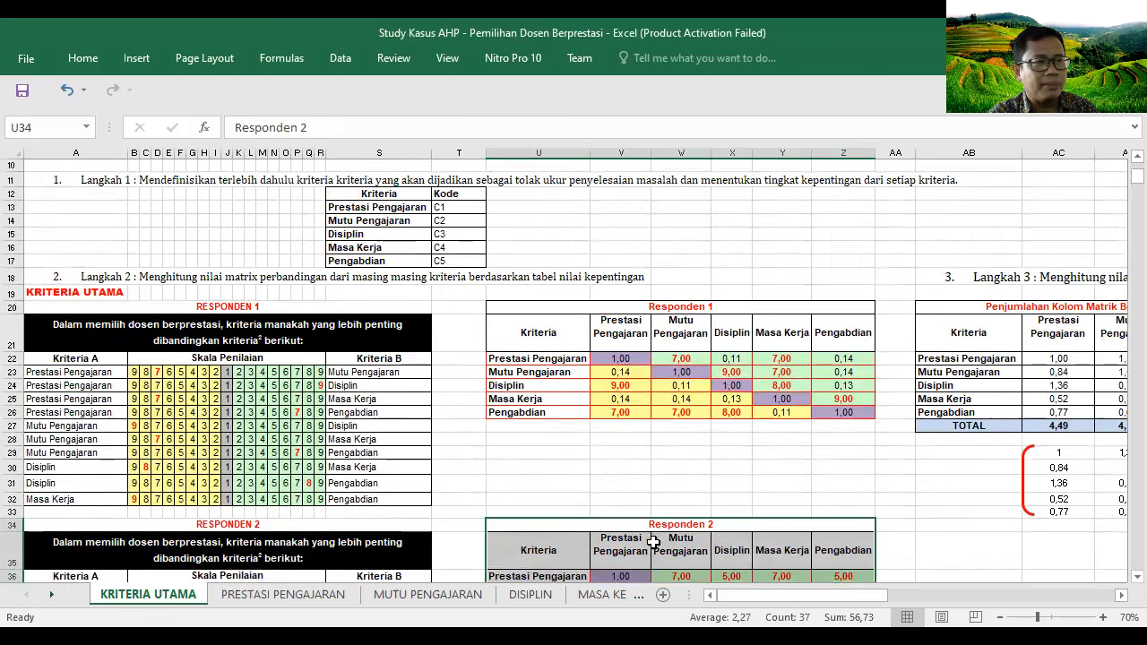
{"action": "left_click", "coordinate": [542, 359]}
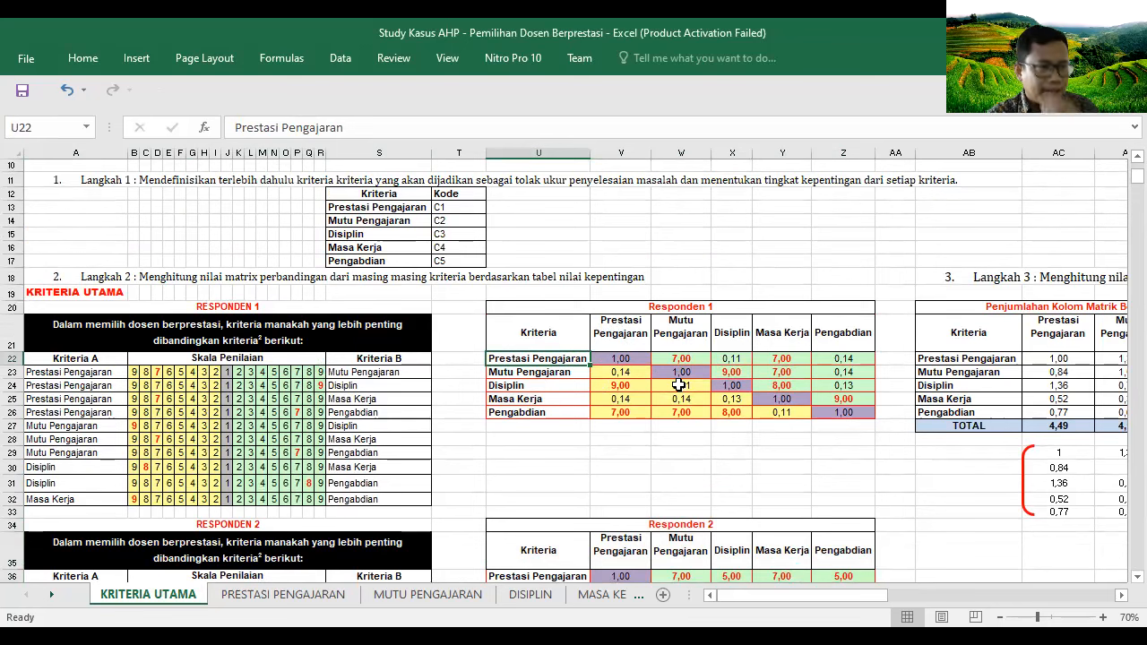
{"action": "scroll", "coordinate": [750, 507], "scroll_direction": "down", "scroll_amount": 1}
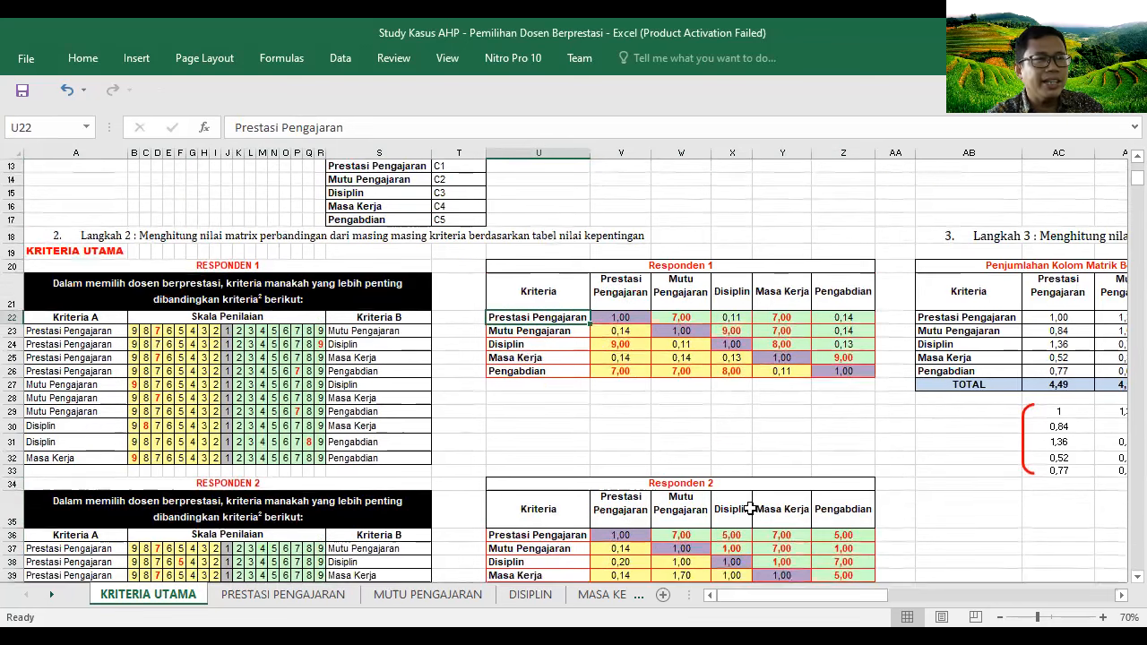
{"action": "scroll", "coordinate": [839, 592], "scroll_direction": "up", "scroll_amount": 1}
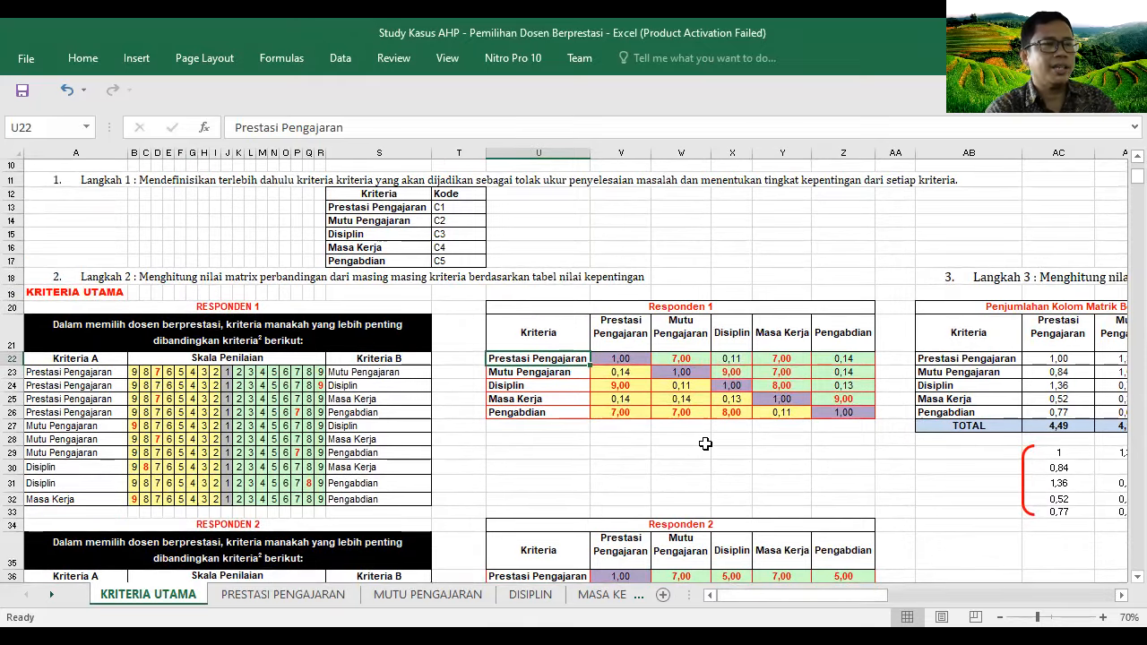
{"action": "left_click", "coordinate": [309, 307]}
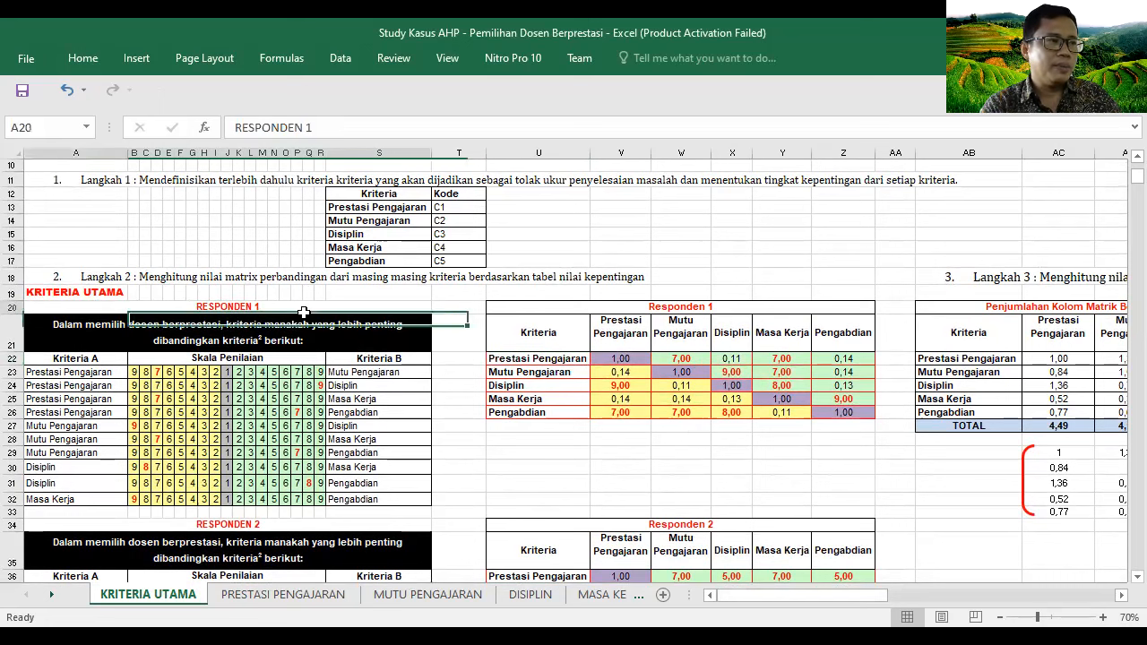
{"action": "left_click", "coordinate": [723, 313]}
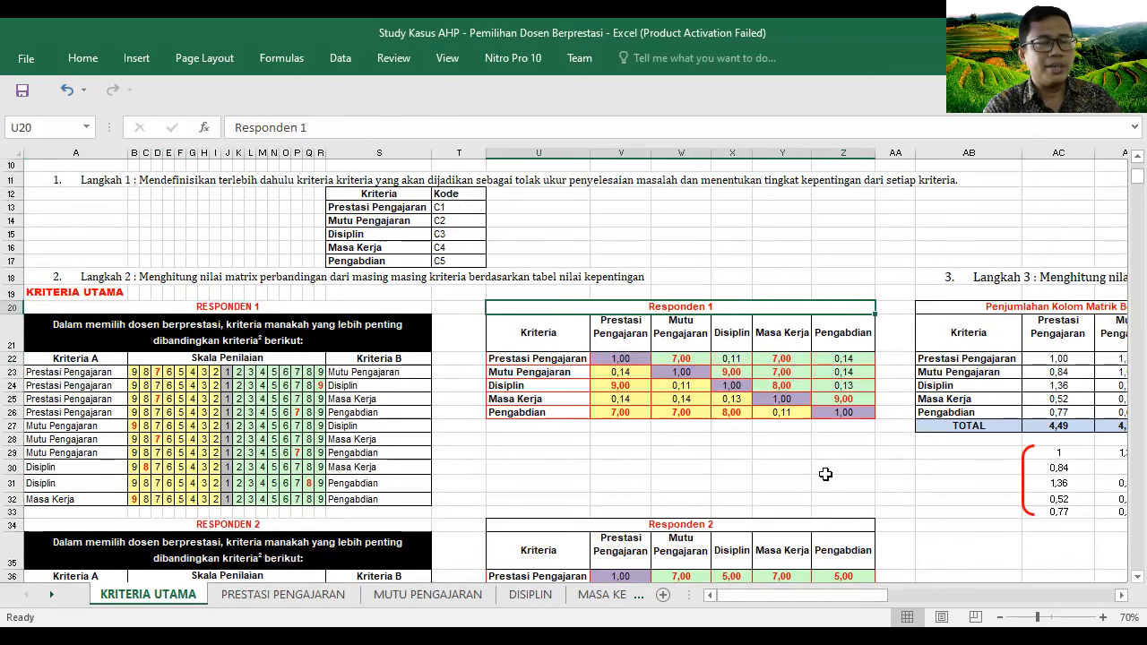
Step: Examine the Langkah 3 column-sum table, Penjumlahan Kolom Matrik Berdasarkan Kriteria Utama, going through its criteria rows and the TOTAL row
{"action": "left_click_drag", "start_coordinate": [833, 595], "coordinate": [944, 595]}
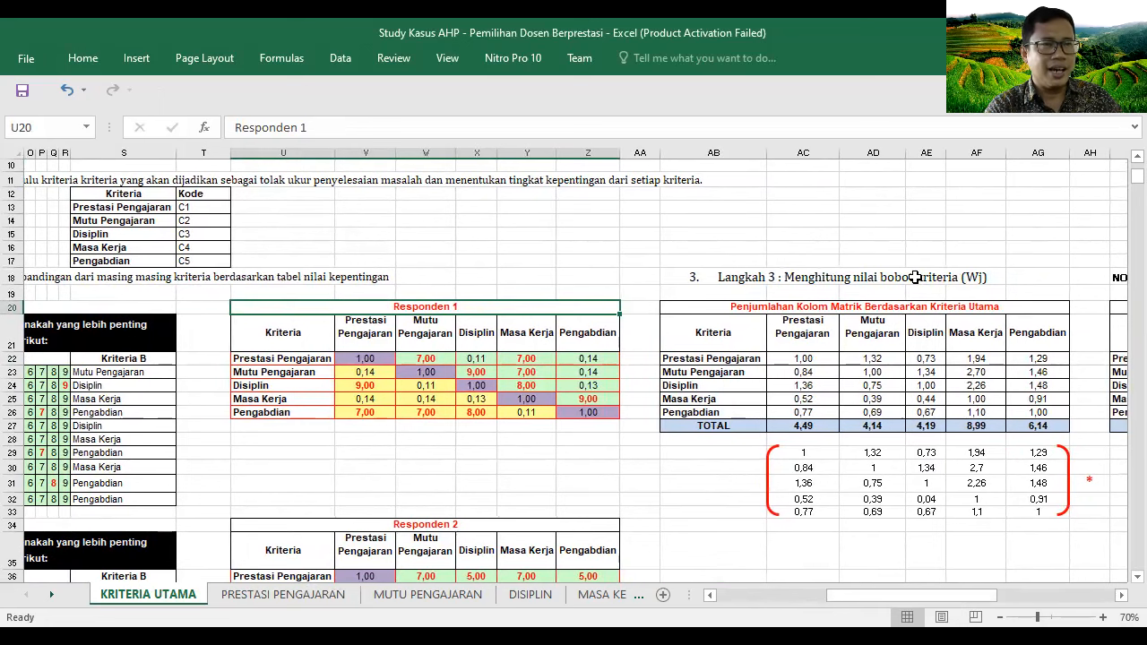
{"action": "left_click", "coordinate": [914, 278]}
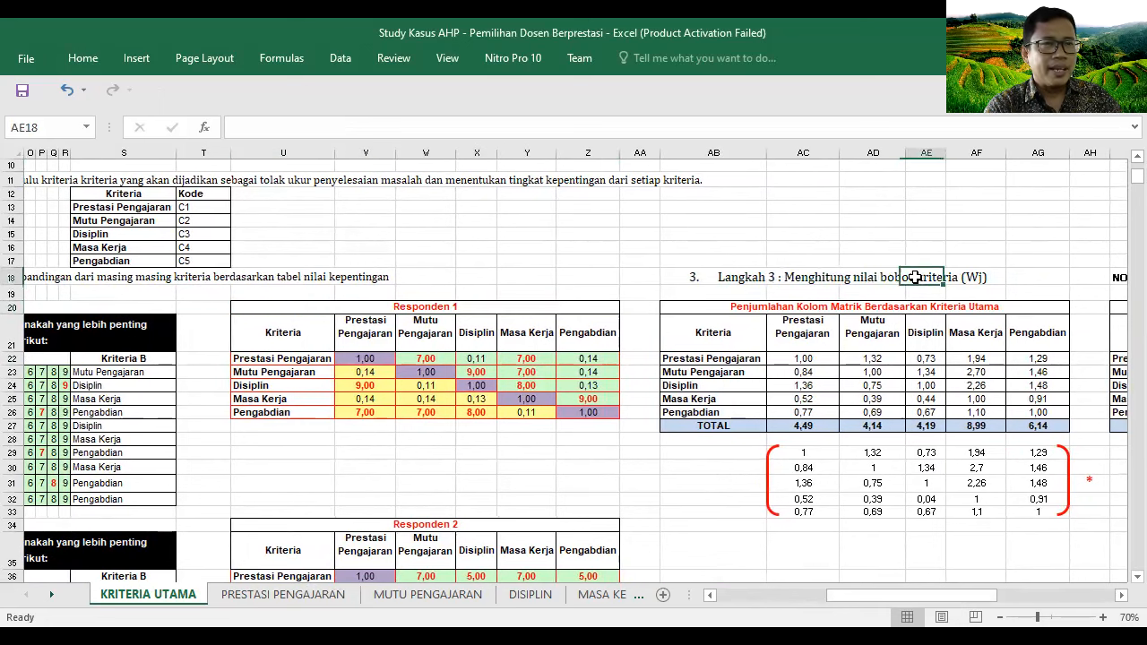
{"action": "left_click", "coordinate": [728, 360]}
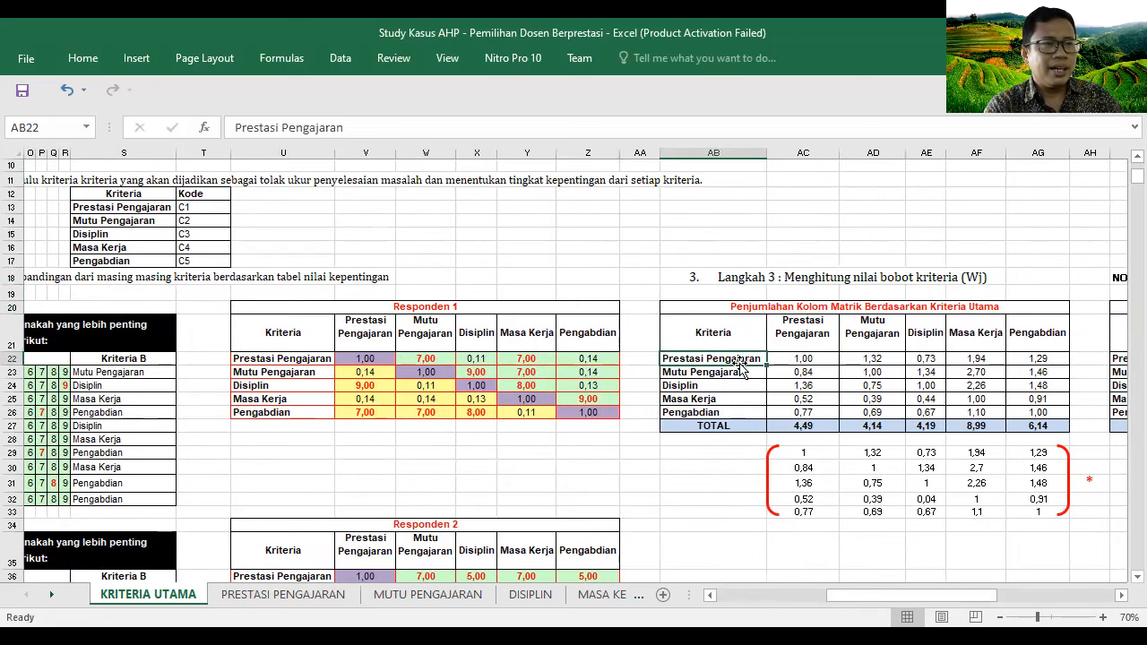
{"action": "left_click", "coordinate": [724, 373]}
{"action": "left_click", "coordinate": [710, 387]}
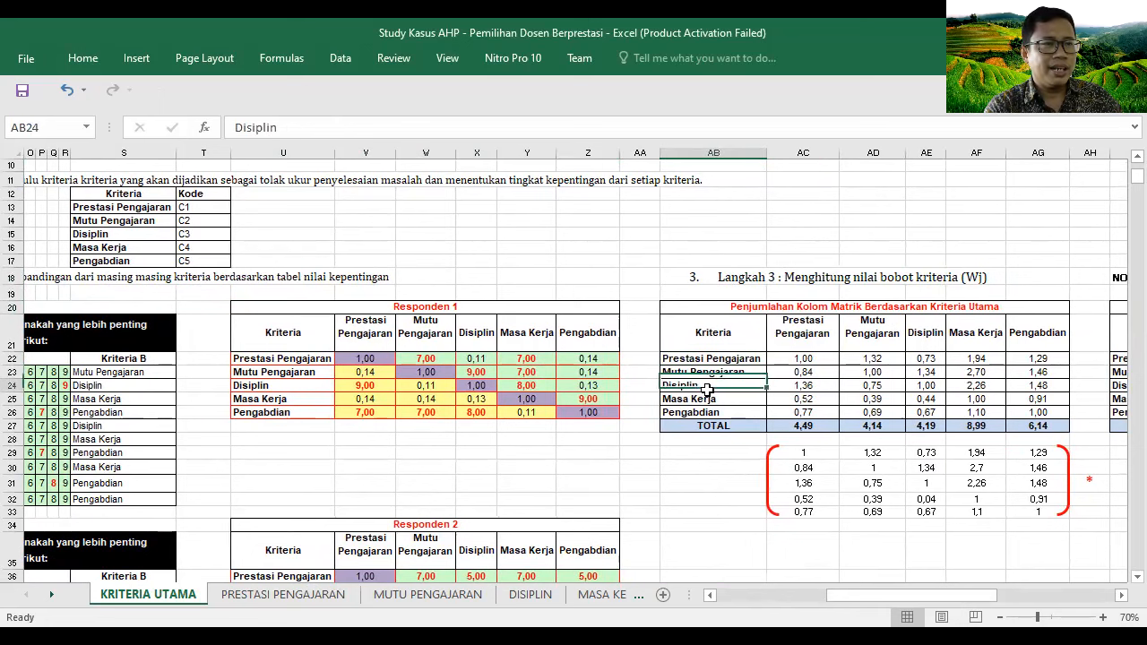
{"action": "left_click", "coordinate": [705, 401]}
{"action": "left_click", "coordinate": [708, 426]}
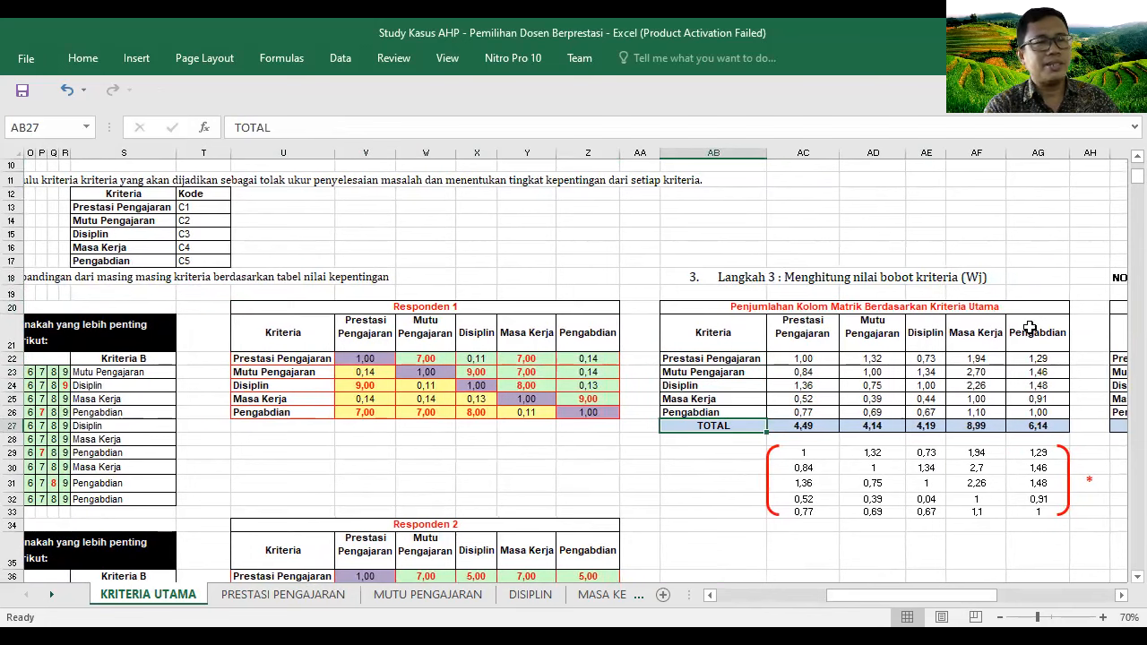
{"action": "left_click", "coordinate": [736, 359]}
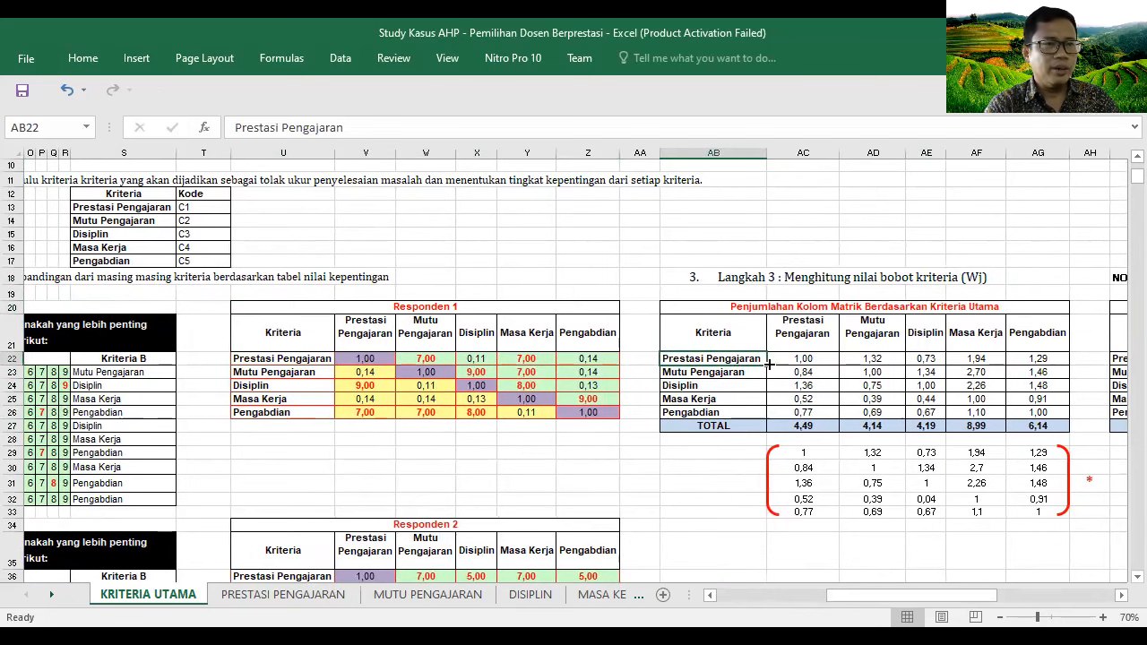
Step: Inspect the formulas in AC22 and AC23 of the column-sum table, comparing them with the Prestasi Pengajaran column of the respondents' matrices
{"action": "left_click", "coordinate": [801, 358]}
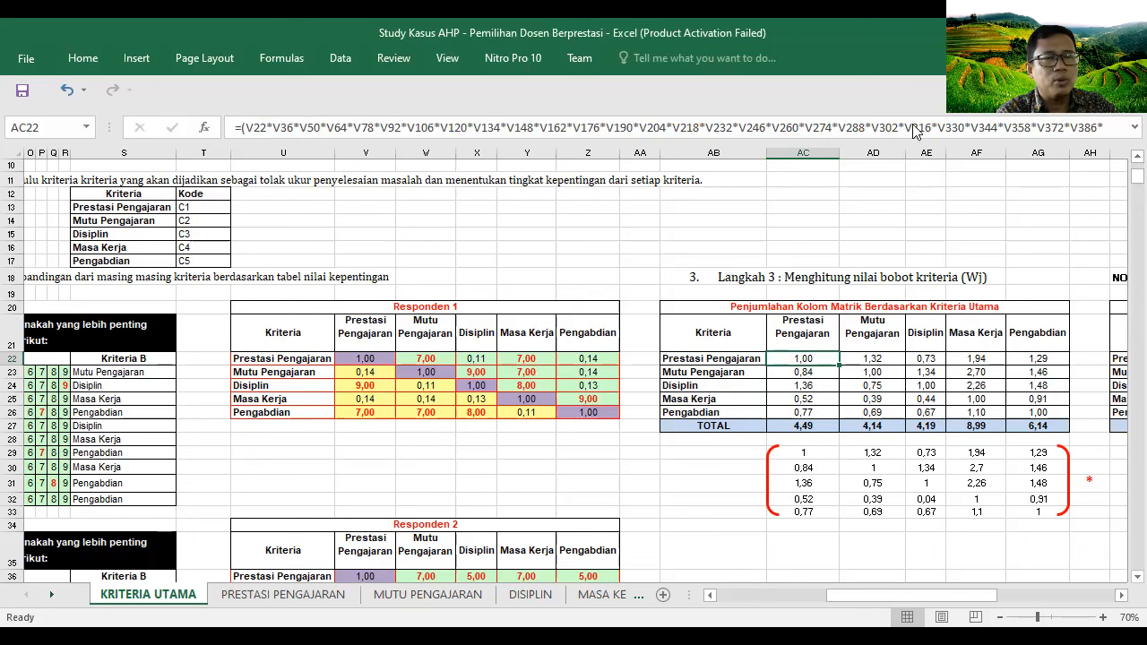
{"action": "left_click", "coordinate": [805, 373]}
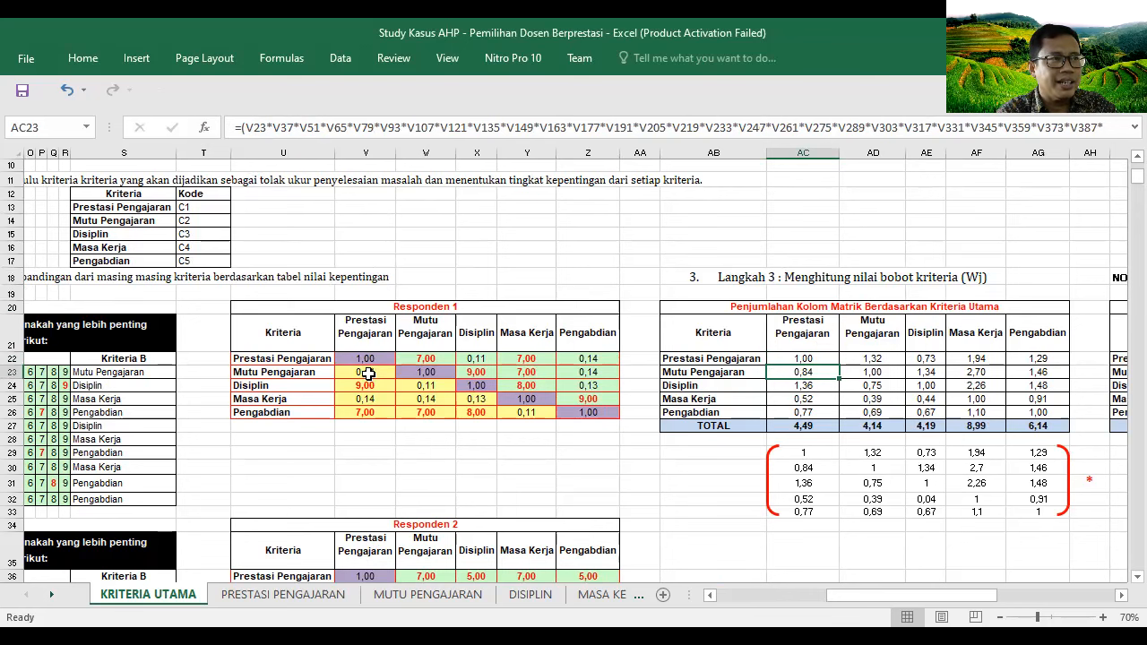
{"action": "scroll", "coordinate": [368, 372], "scroll_direction": "down", "scroll_amount": 1}
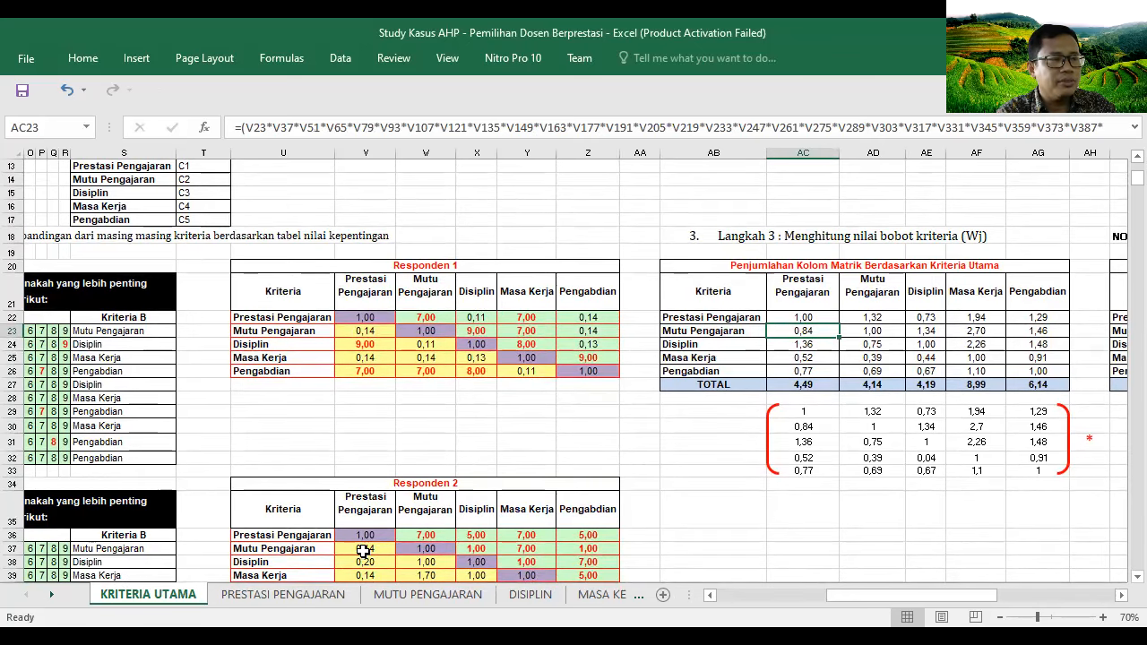
{"action": "scroll", "coordinate": [366, 552], "scroll_direction": "down", "scroll_amount": 3}
{"action": "scroll", "coordinate": [365, 528], "scroll_direction": "up", "scroll_amount": 4}
{"action": "scroll", "coordinate": [365, 524], "scroll_direction": "up", "scroll_amount": 1}
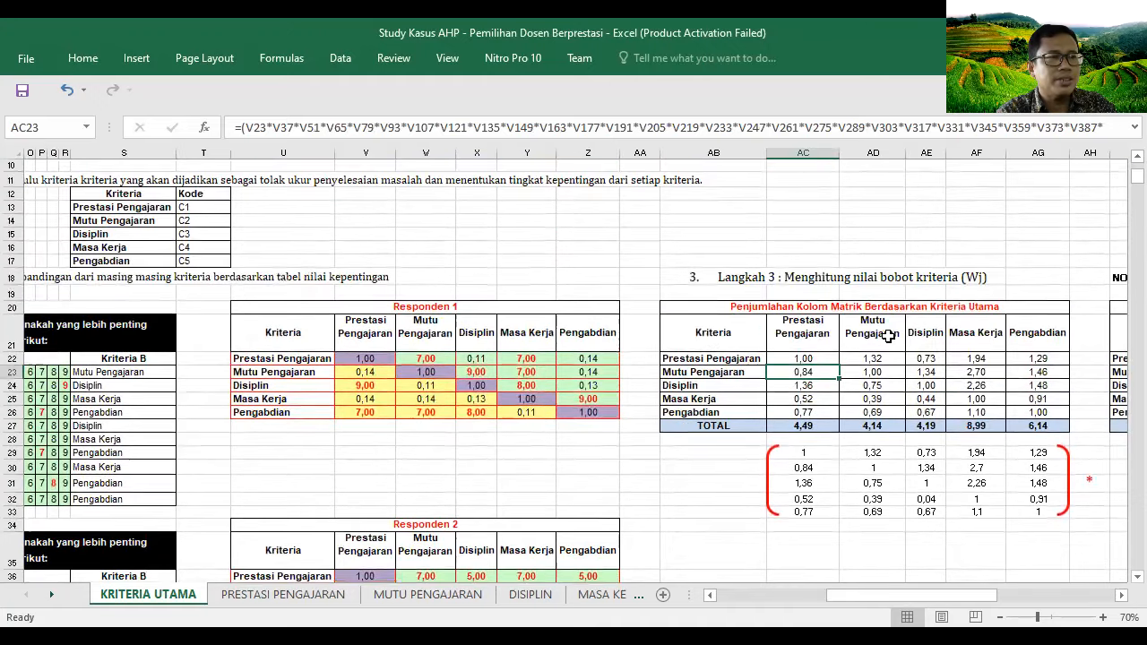
Step: Check the remaining Prestasi Pengajaran formulas in AC24 to AC26 and the Mutu Pengajaran formula in AD22 against the respondents' matrices
{"action": "left_click", "coordinate": [804, 387]}
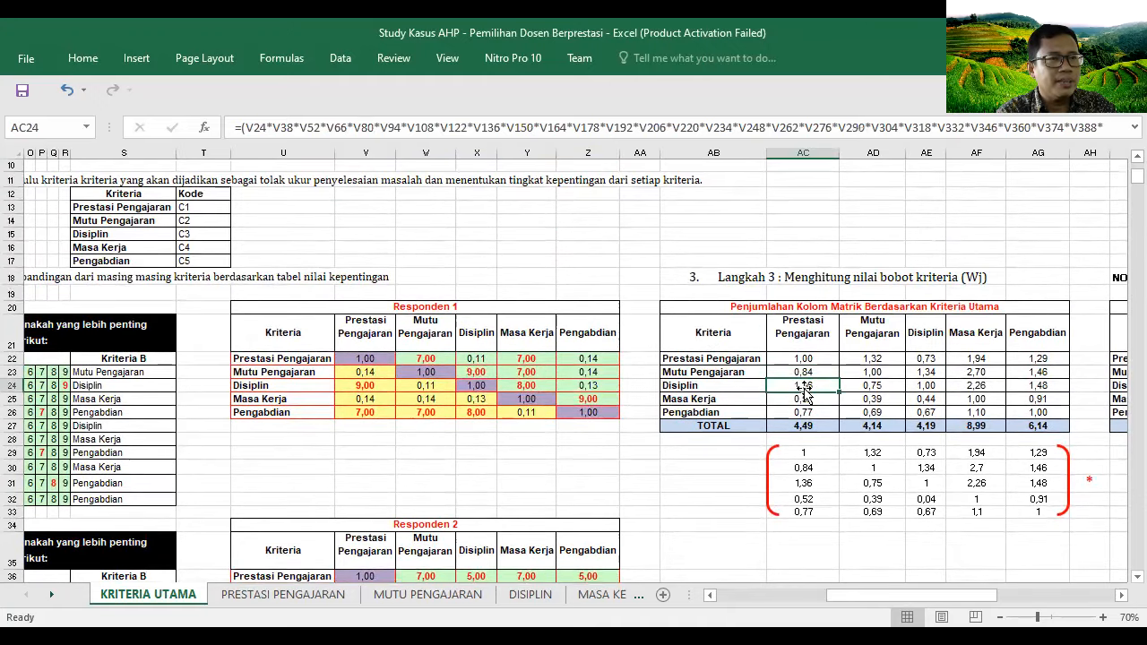
{"action": "left_click", "coordinate": [804, 400]}
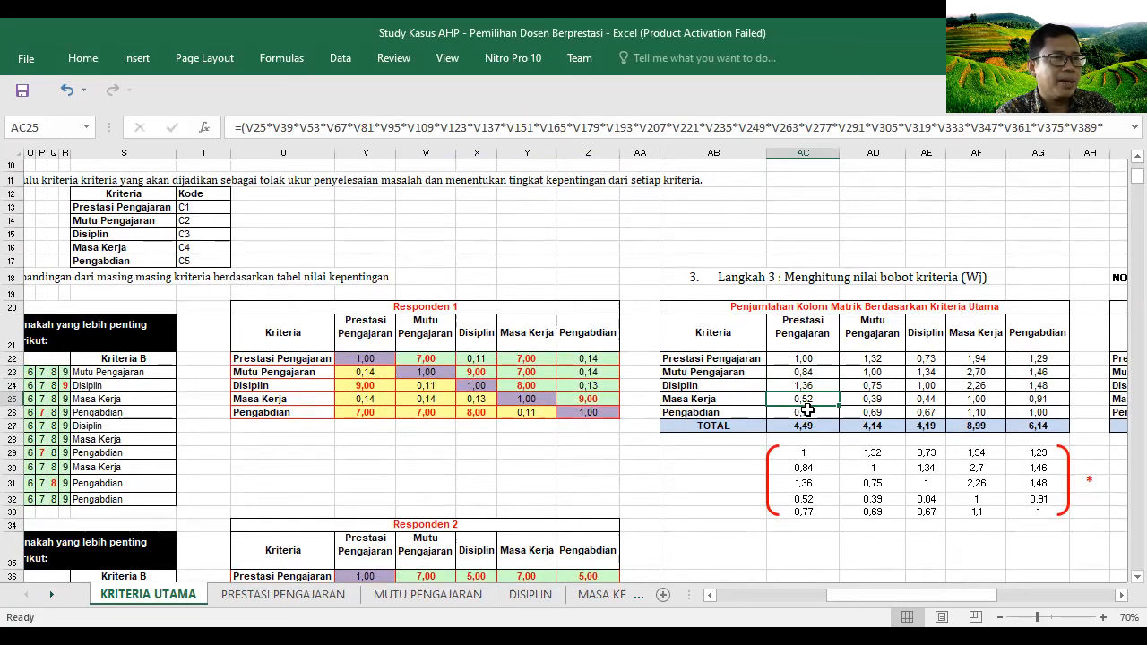
{"action": "left_click", "coordinate": [806, 412]}
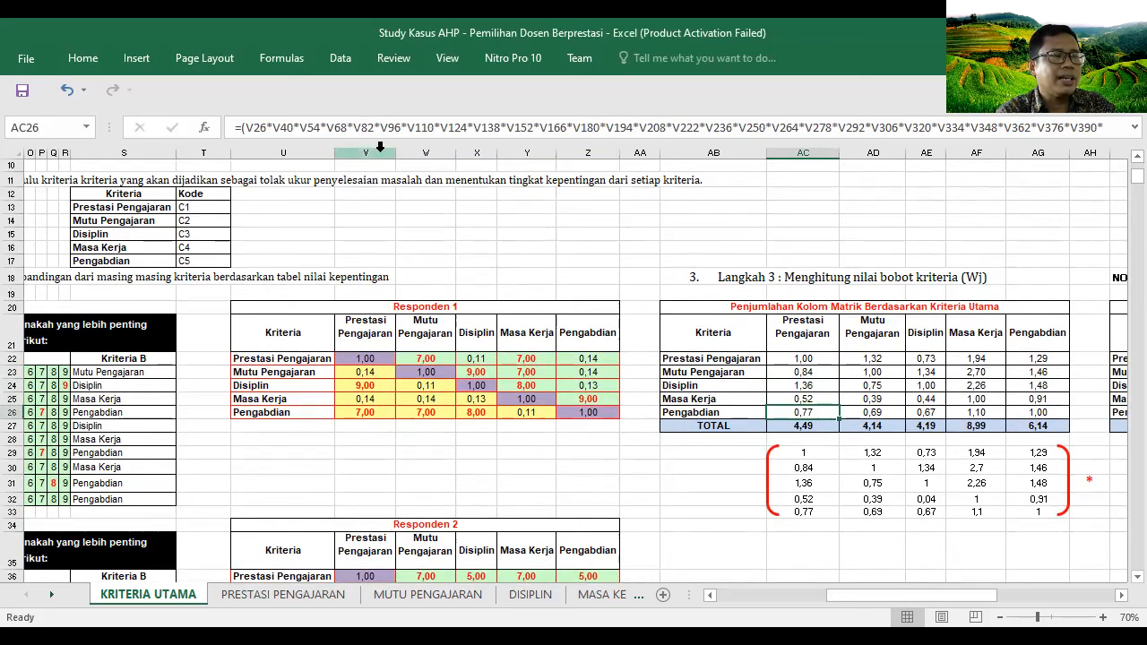
{"action": "left_click", "coordinate": [877, 359]}
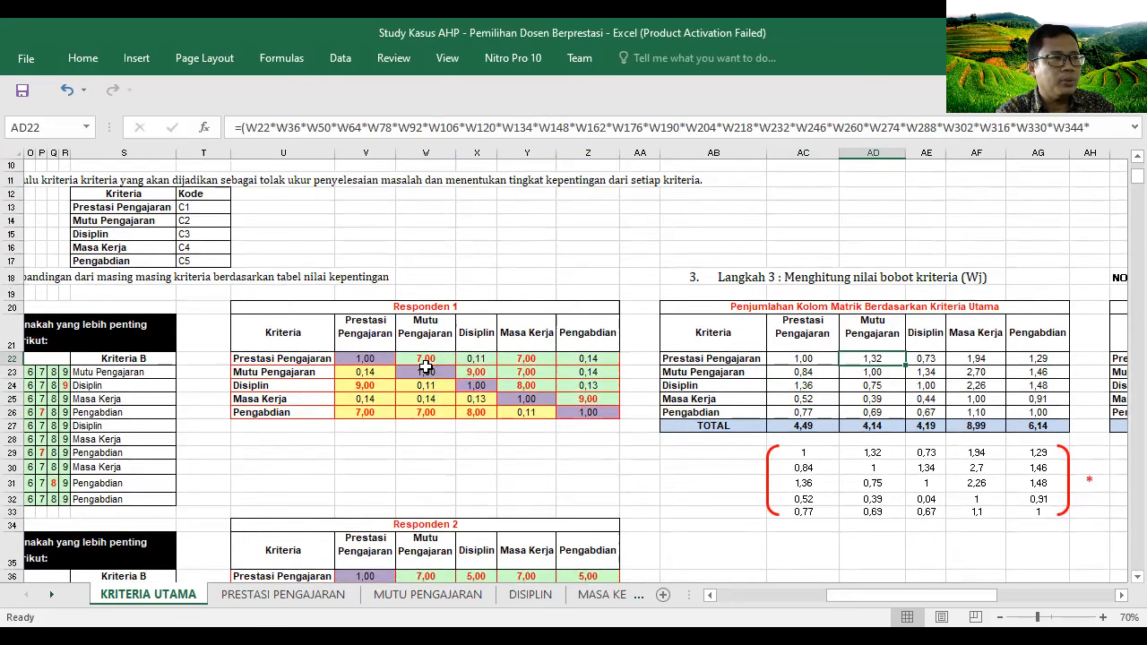
{"action": "scroll", "coordinate": [447, 540], "scroll_direction": "down", "scroll_amount": 1}
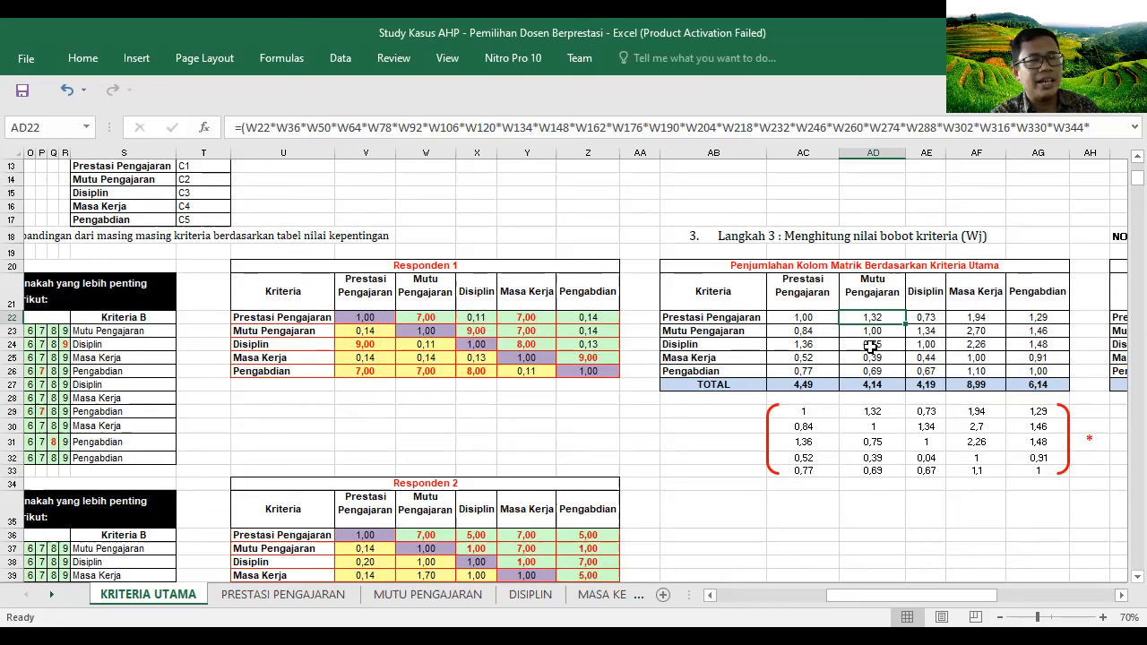
Step: Review the TOTAL row sum formulas of the column-sum table from AC27 through AG27
{"action": "left_click", "coordinate": [810, 384]}
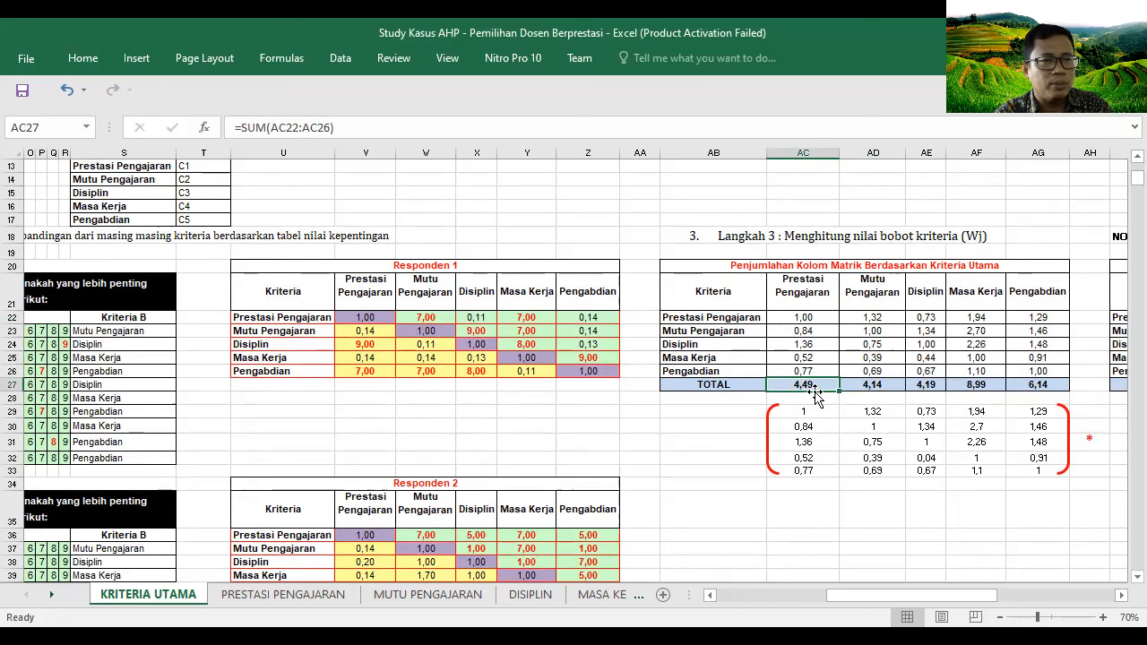
{"action": "left_click", "coordinate": [874, 388]}
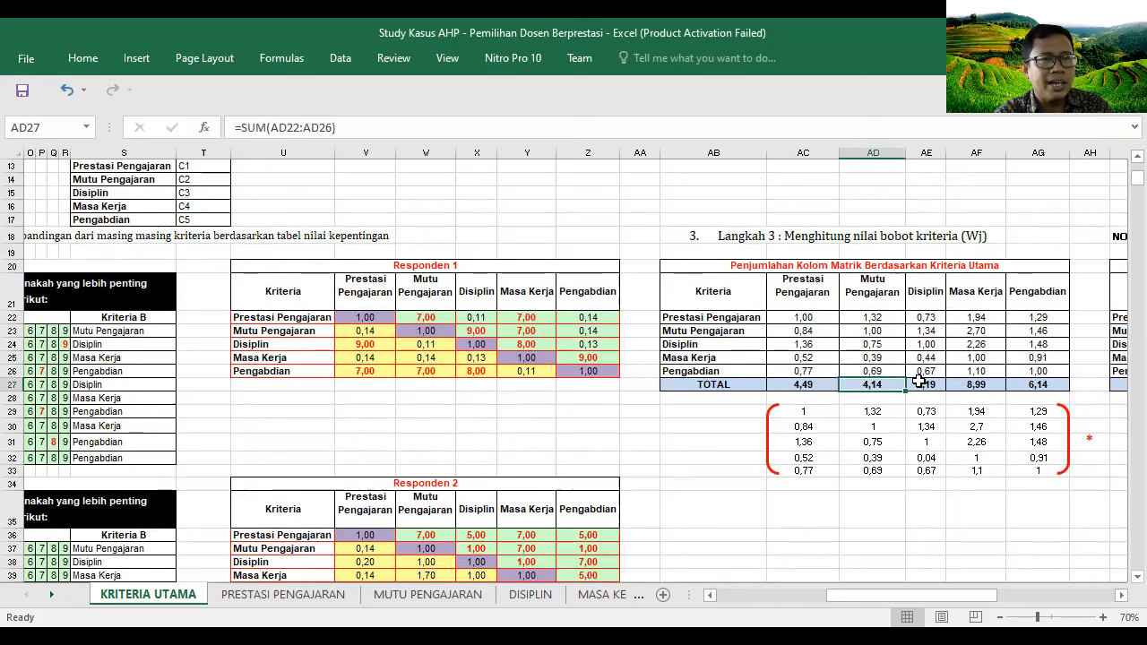
{"action": "left_click", "coordinate": [924, 384]}
{"action": "left_click", "coordinate": [974, 384]}
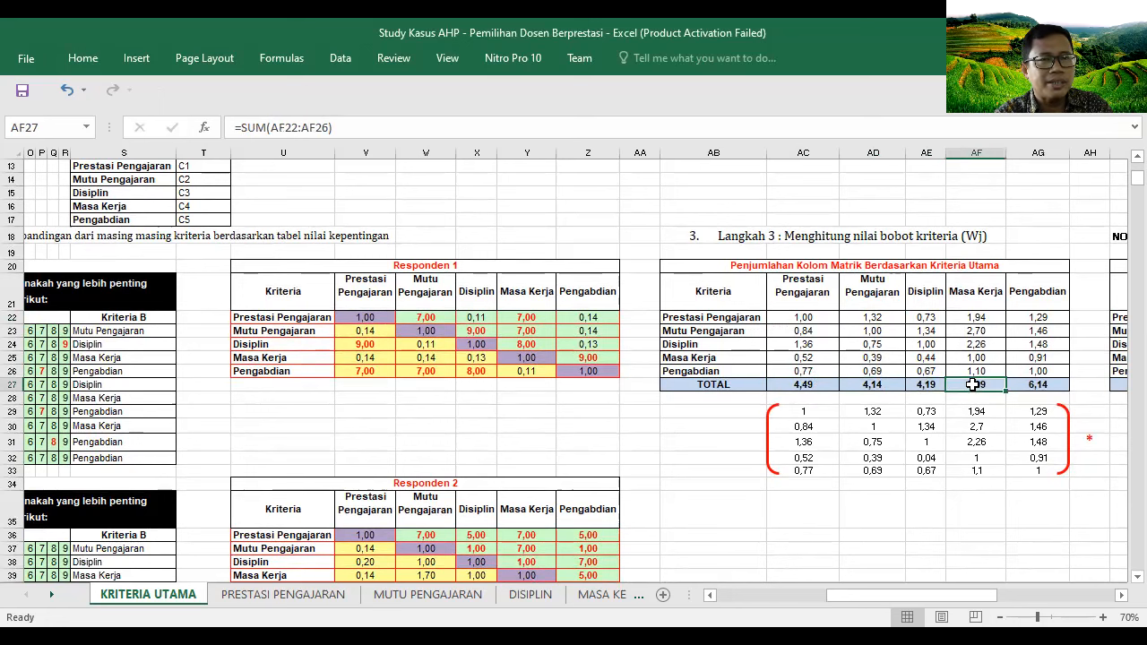
{"action": "left_click", "coordinate": [1053, 385]}
Step: Examine the Normalisasi Matrik table: the formulas in AJ22 and AJ23, the range AJ22:AN26, the Rata-rata in AO22 and the Eigen Vector in AO27
{"action": "left_click_drag", "start_coordinate": [868, 603], "coordinate": [923, 608]}
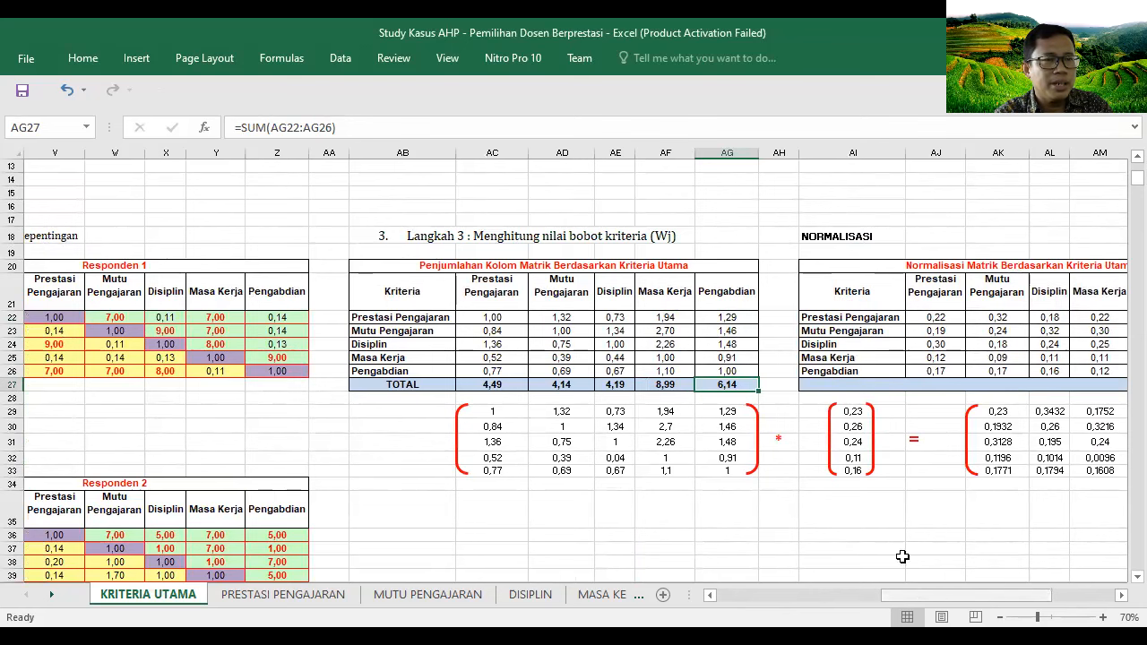
{"action": "left_click_drag", "start_coordinate": [914, 596], "coordinate": [943, 597]}
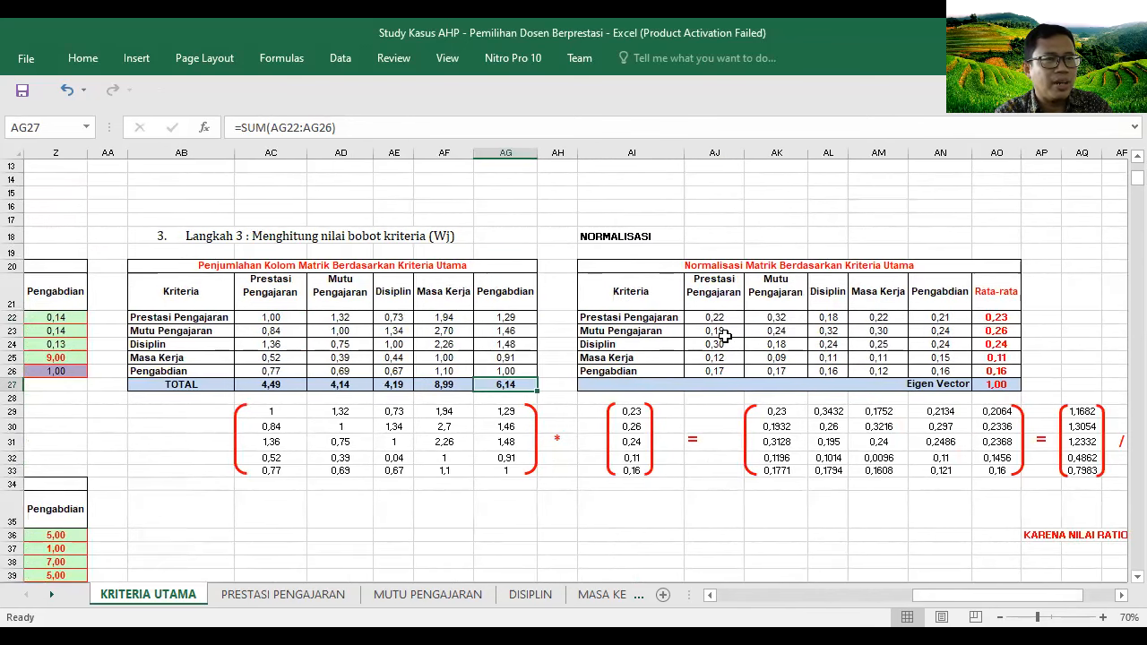
{"action": "left_click", "coordinate": [713, 317]}
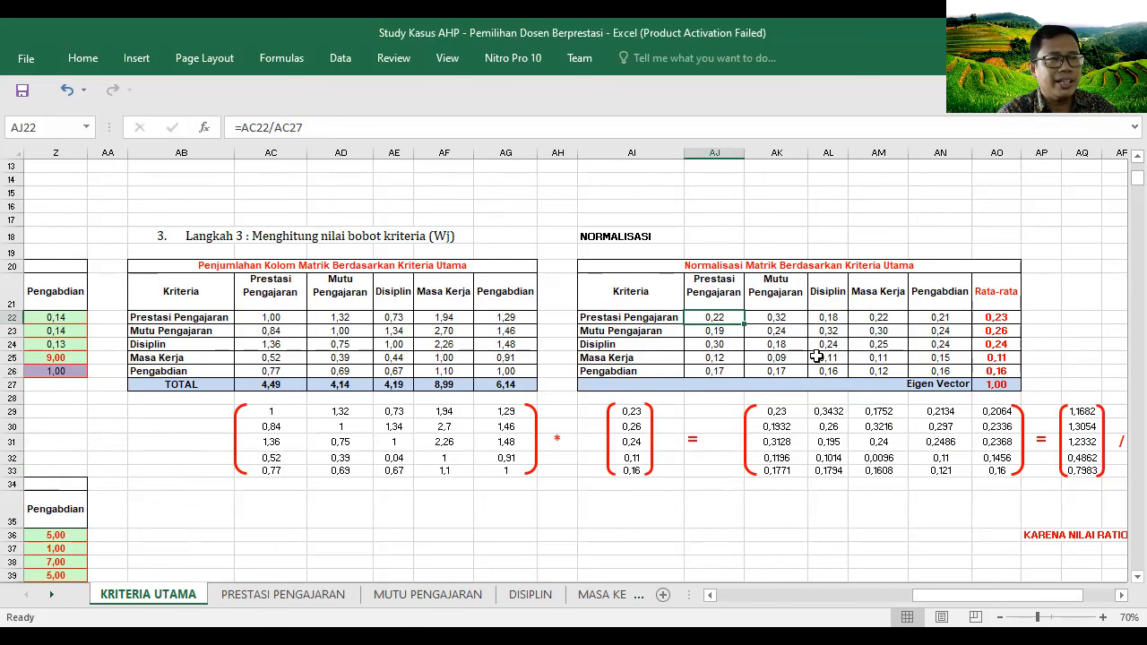
{"action": "left_click", "coordinate": [712, 331]}
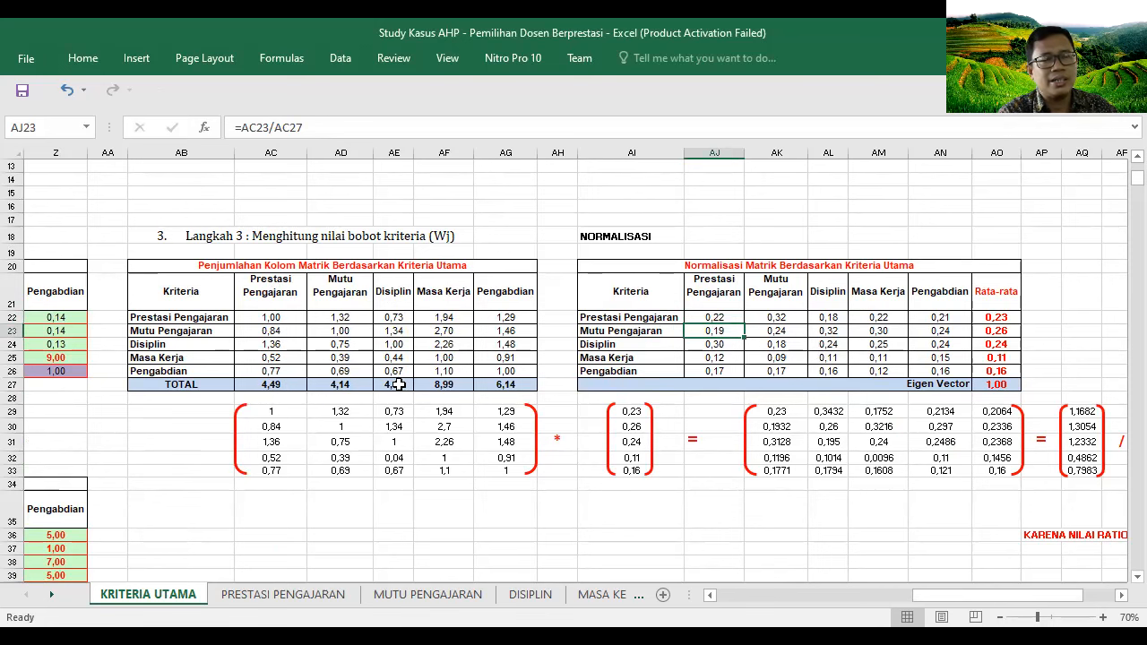
{"action": "left_click_drag", "start_coordinate": [715, 318], "coordinate": [940, 373]}
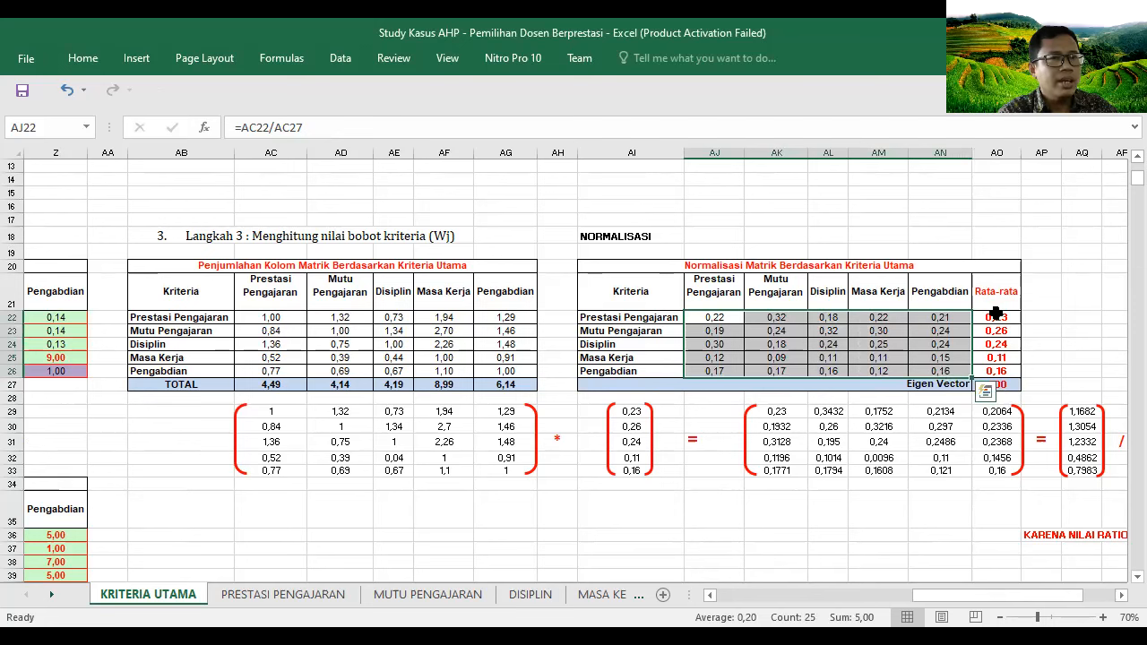
{"action": "left_click", "coordinate": [1000, 321]}
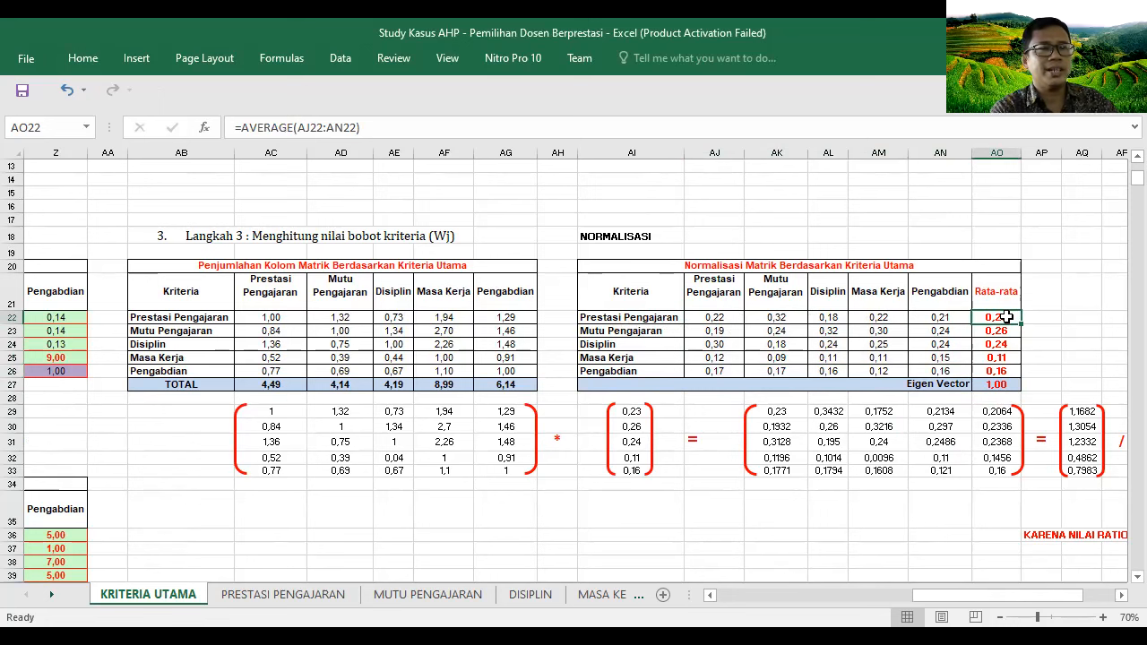
{"action": "left_click", "coordinate": [1000, 383]}
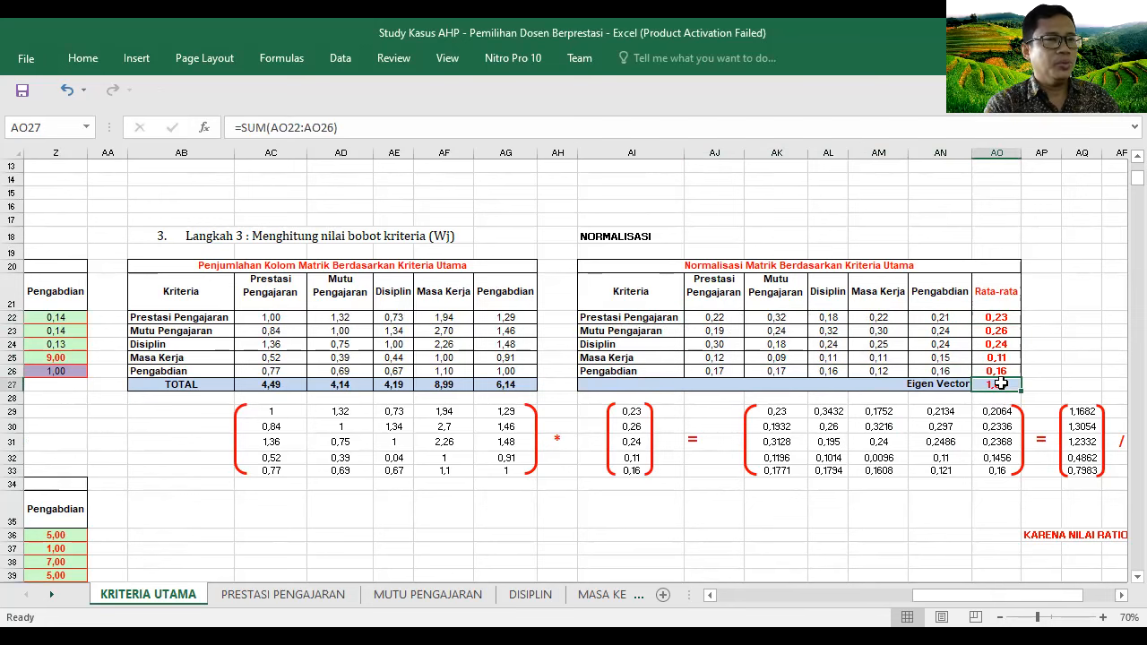
Step: Examine the matrix multiplication below the tables, highlighting the comparison matrix from AC29 and checking the product formulas in AK29 to AK32
{"action": "scroll", "coordinate": [920, 411], "scroll_direction": "down", "scroll_amount": 1}
{"action": "left_click_drag", "start_coordinate": [964, 596], "coordinate": [1121, 597]}
{"action": "left_click_drag", "start_coordinate": [1024, 596], "coordinate": [956, 601]}
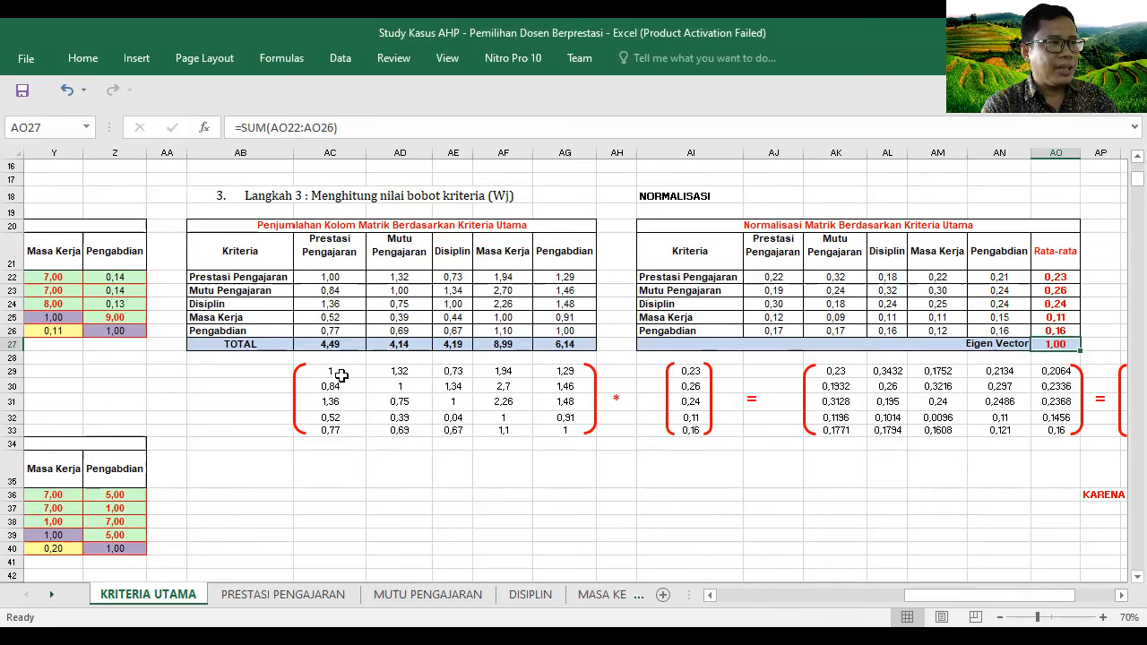
{"action": "left_click_drag", "start_coordinate": [332, 371], "coordinate": [564, 438]}
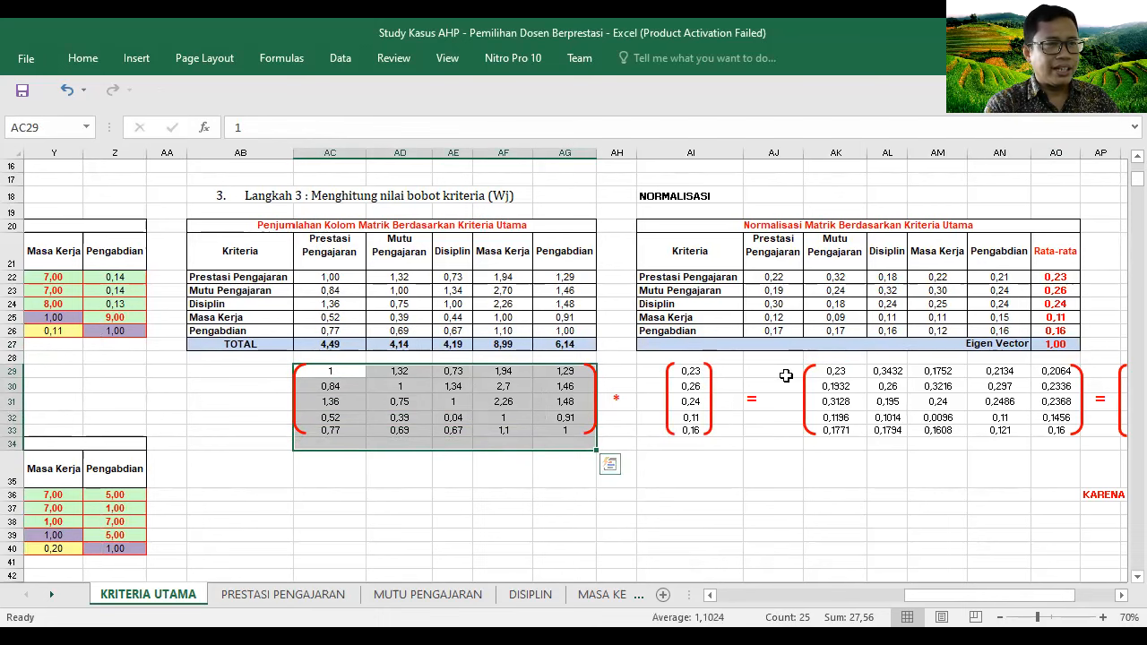
{"action": "left_click", "coordinate": [833, 371]}
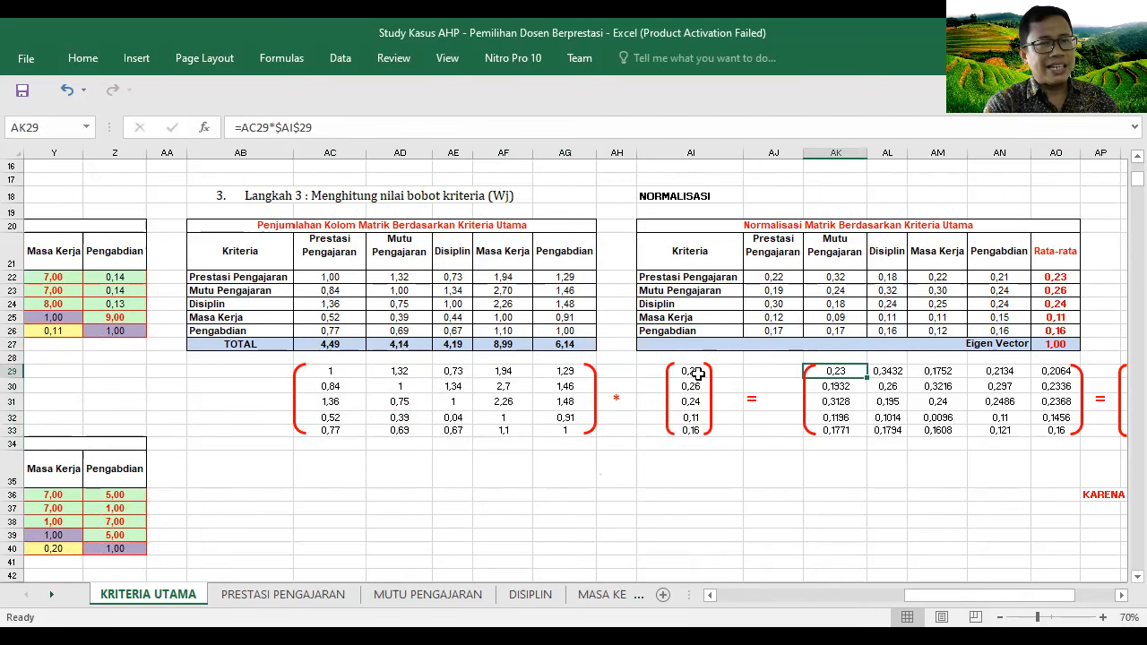
{"action": "left_click", "coordinate": [843, 387]}
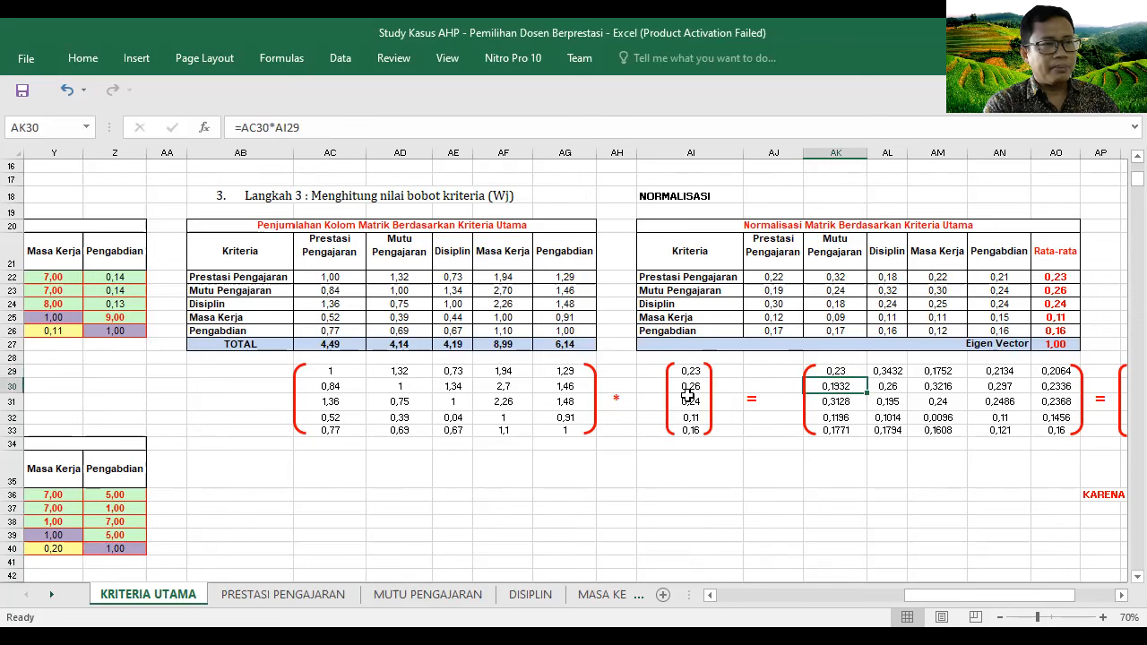
{"action": "left_click", "coordinate": [839, 403]}
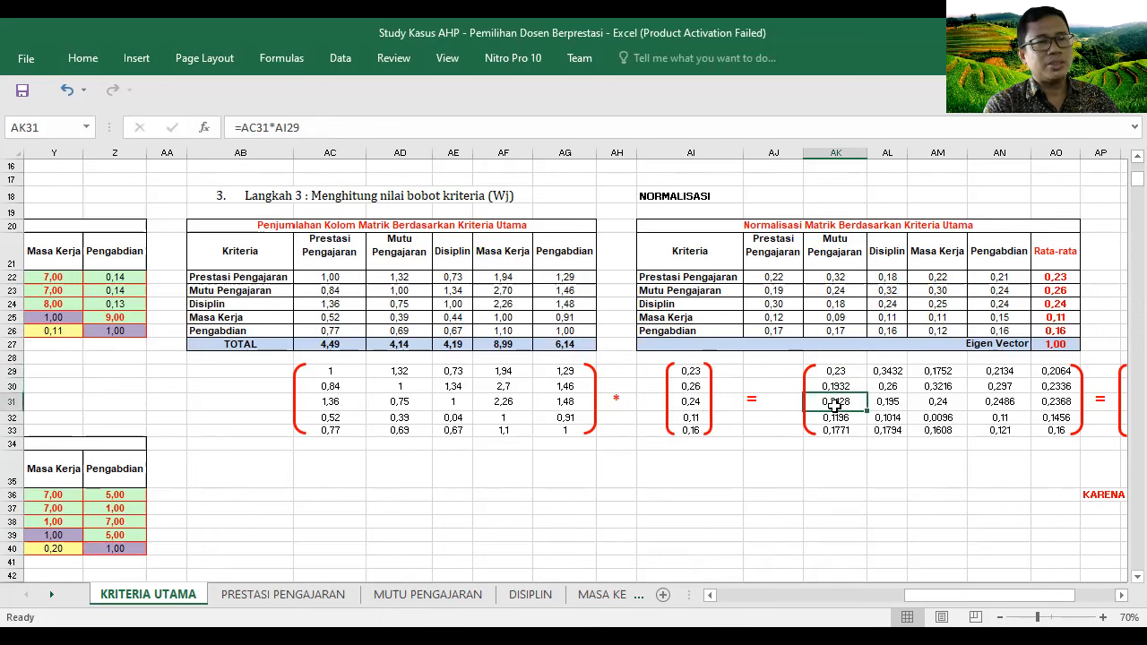
{"action": "left_click", "coordinate": [835, 422]}
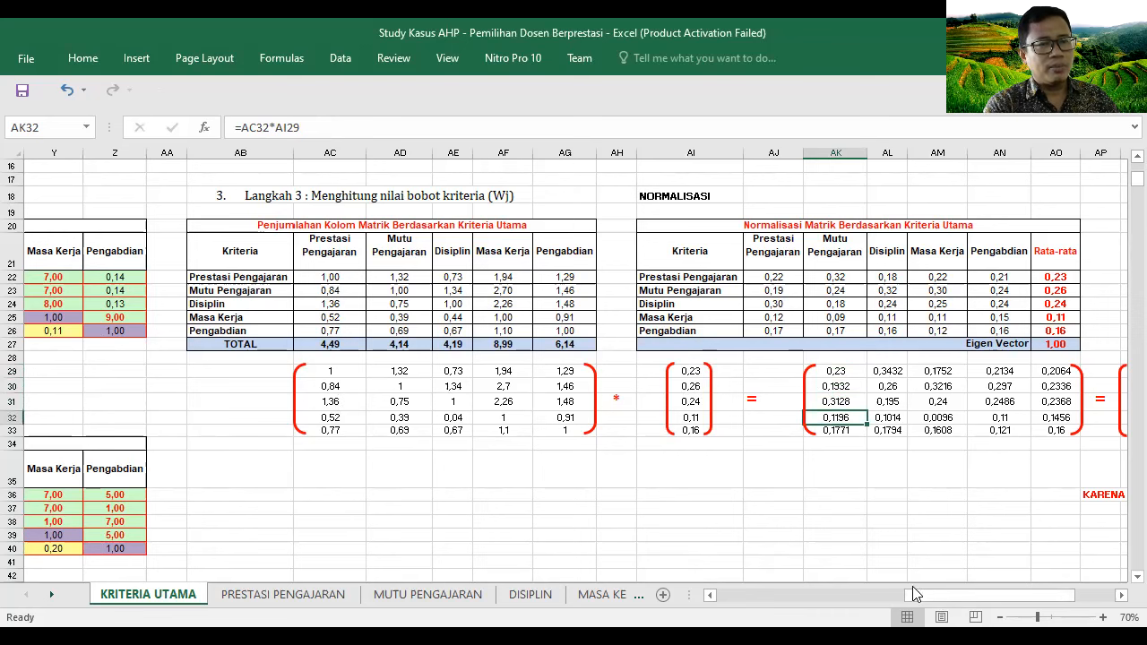
Step: Highlight the product matrix starting at AK29 and compare its first row AK29:AO29 with the row-sum formula in AQ29
{"action": "left_click_drag", "start_coordinate": [932, 604], "coordinate": [964, 605]}
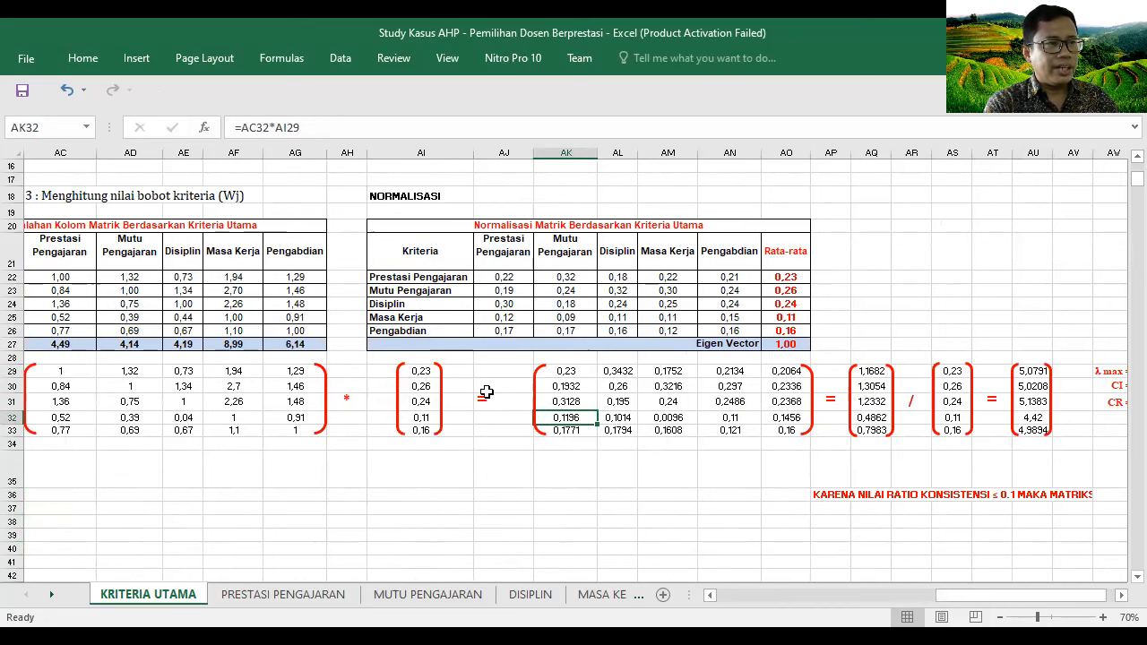
{"action": "left_click_drag", "start_coordinate": [566, 371], "coordinate": [770, 444]}
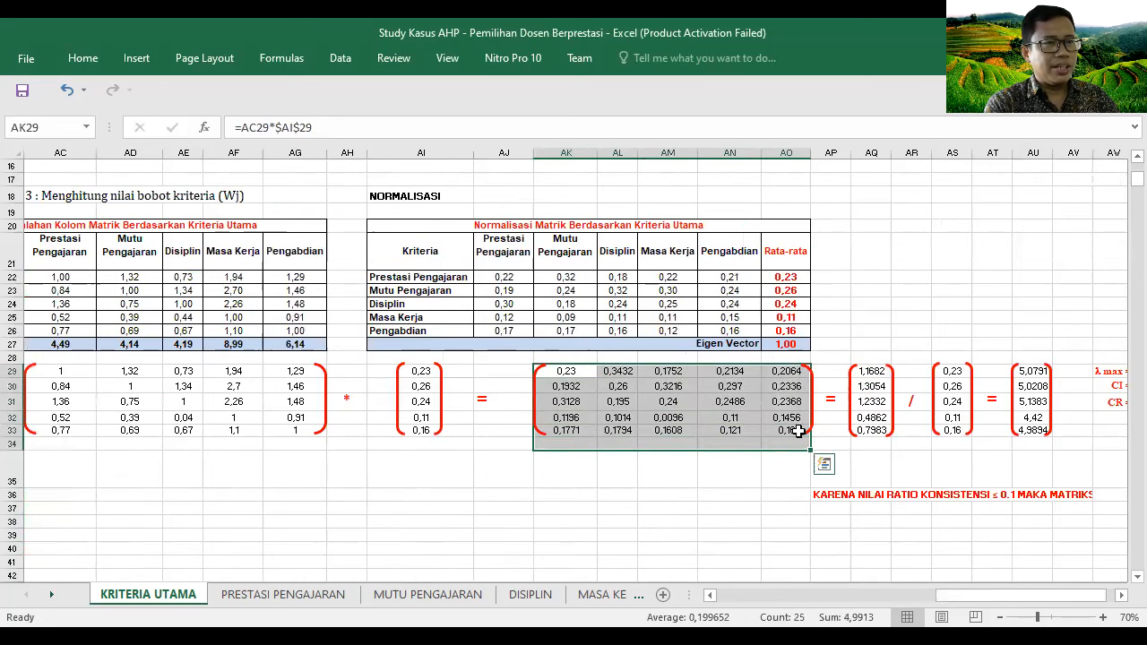
{"action": "left_click", "coordinate": [874, 373]}
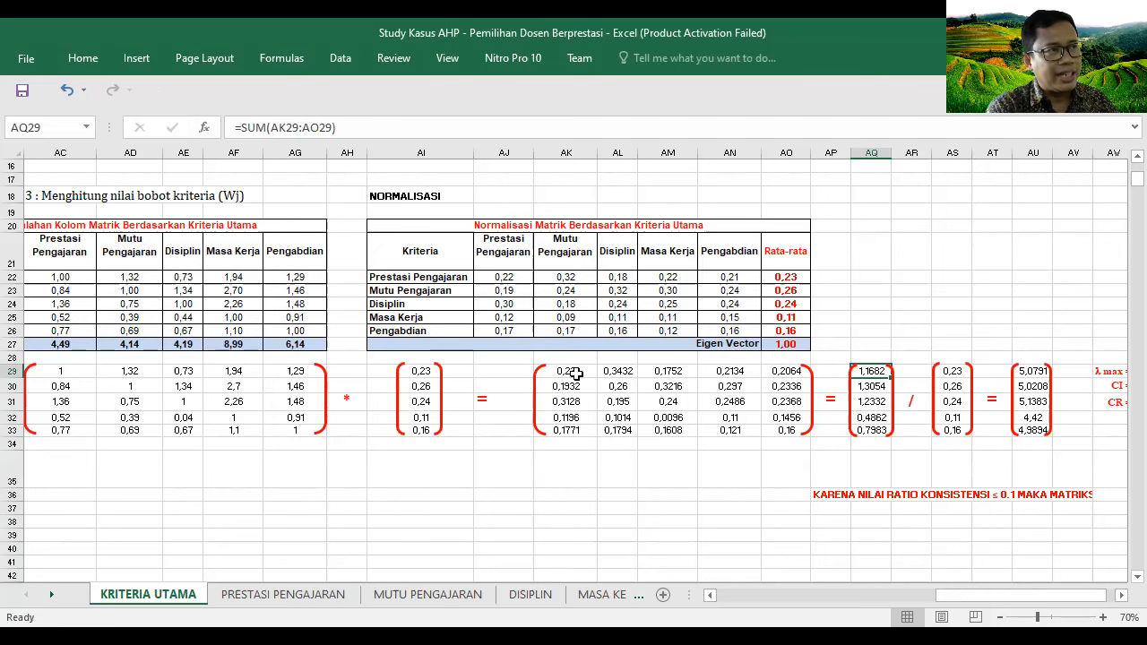
{"action": "left_click_drag", "start_coordinate": [576, 375], "coordinate": [802, 369]}
{"action": "left_click", "coordinate": [867, 370]}
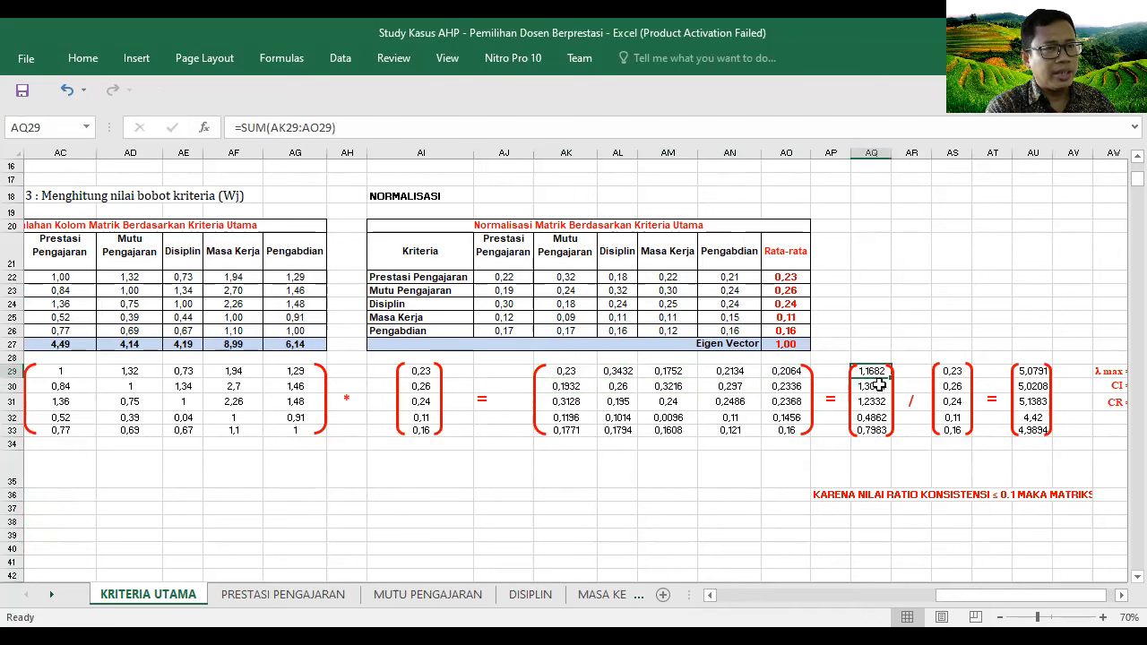
Step: Check the row-sum formulas in AQ30, AQ31 and AQ32, comparing AQ30 with the product row AK30:AO30
{"action": "left_click", "coordinate": [871, 387]}
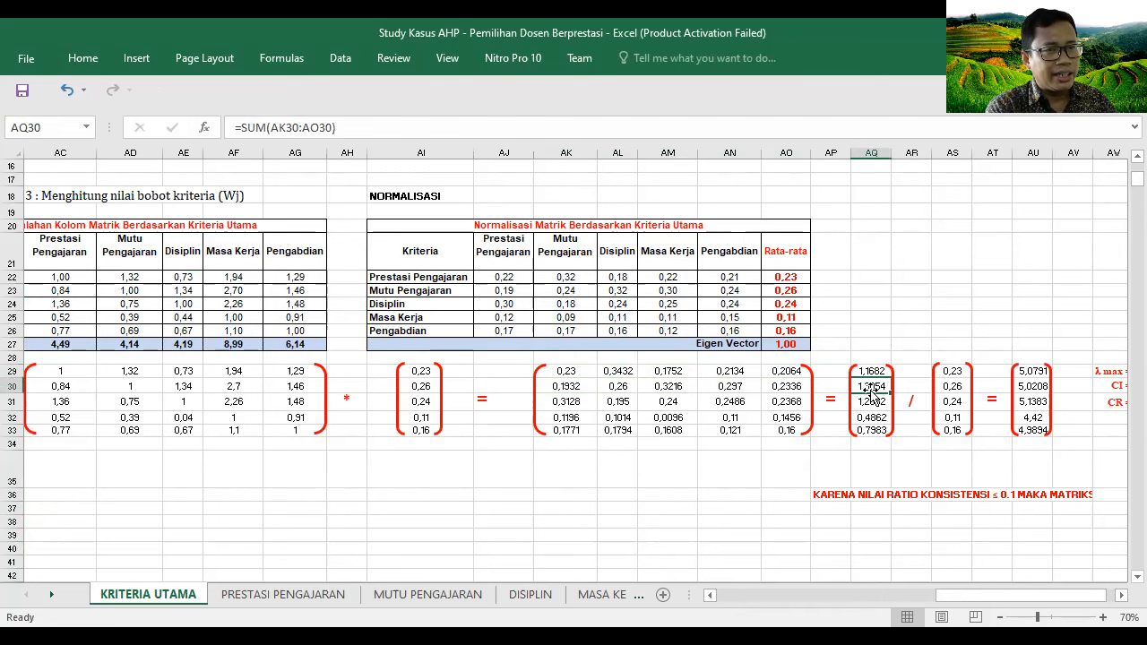
{"action": "left_click", "coordinate": [557, 389]}
{"action": "left_click_drag", "start_coordinate": [557, 388], "coordinate": [790, 388]}
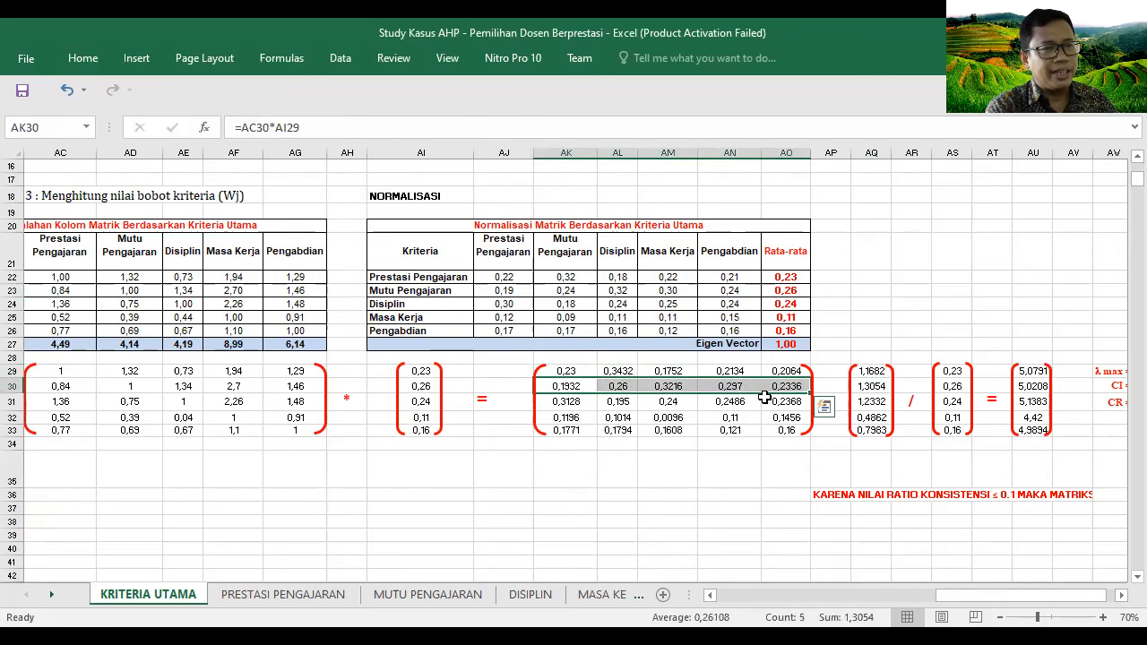
{"action": "left_click", "coordinate": [869, 402]}
{"action": "left_click", "coordinate": [872, 417]}
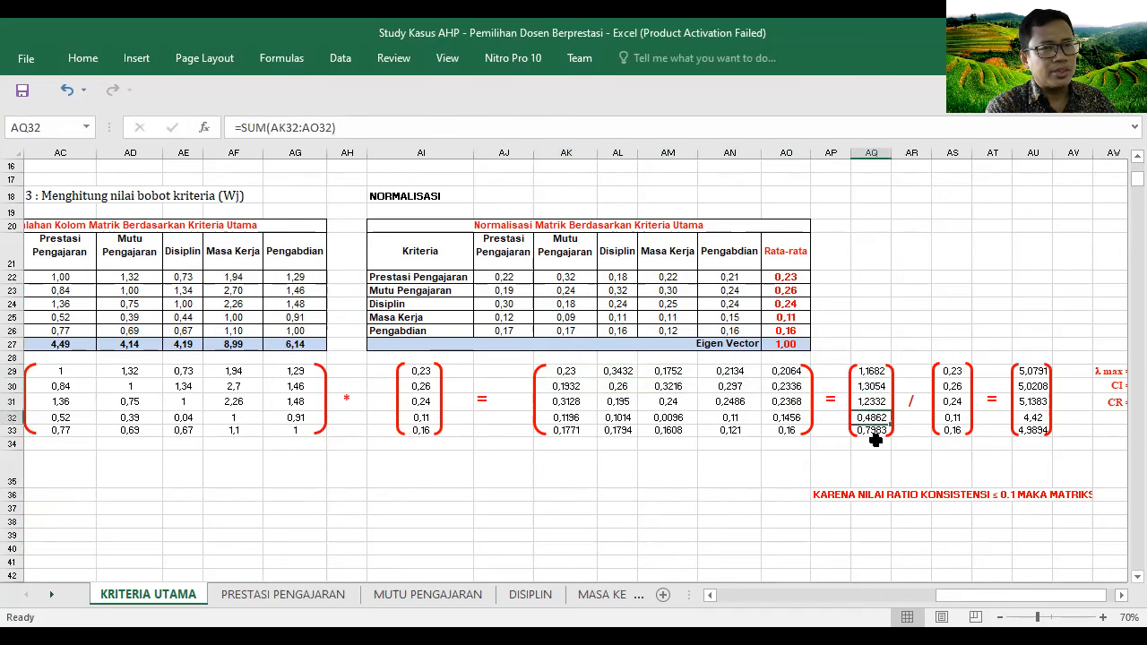
{"action": "left_click", "coordinate": [874, 443]}
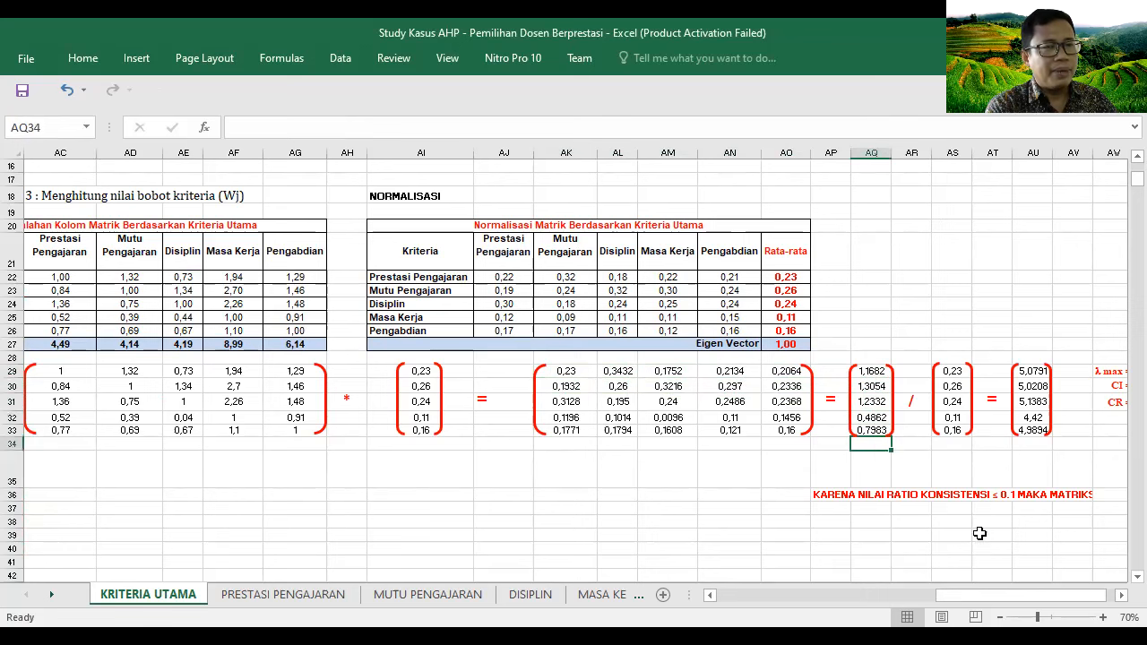
Step: Examine the division by the criteria weights: the weight in AS29 and the quotient formulas in AU29 and AU30
{"action": "left_click_drag", "start_coordinate": [966, 605], "coordinate": [1000, 604]}
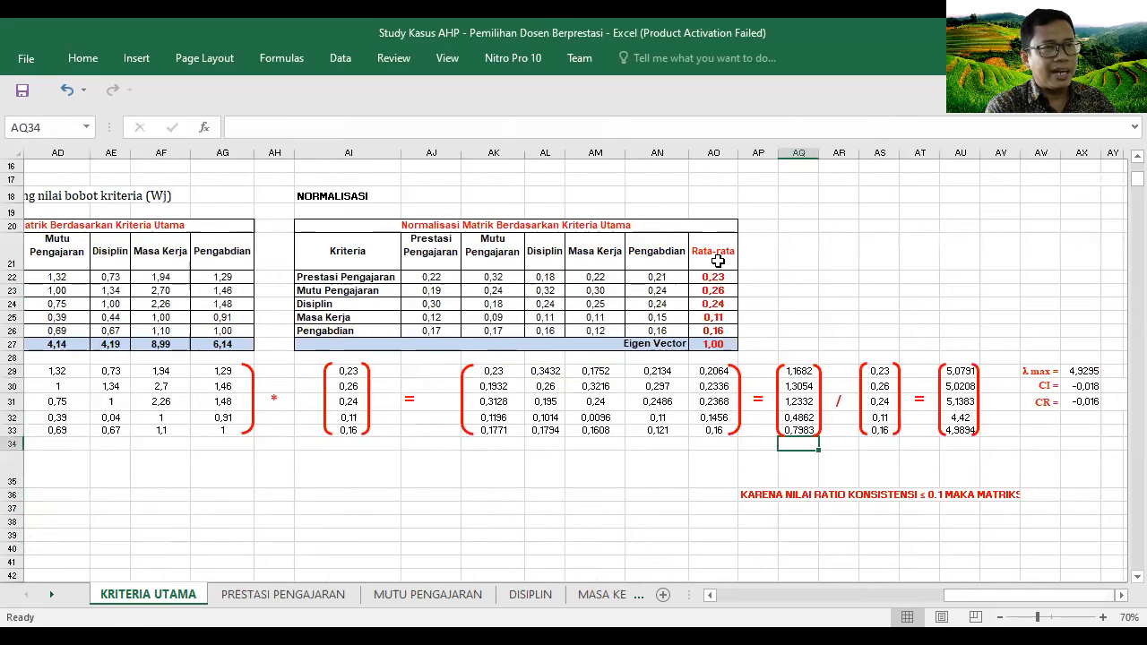
{"action": "left_click", "coordinate": [877, 373]}
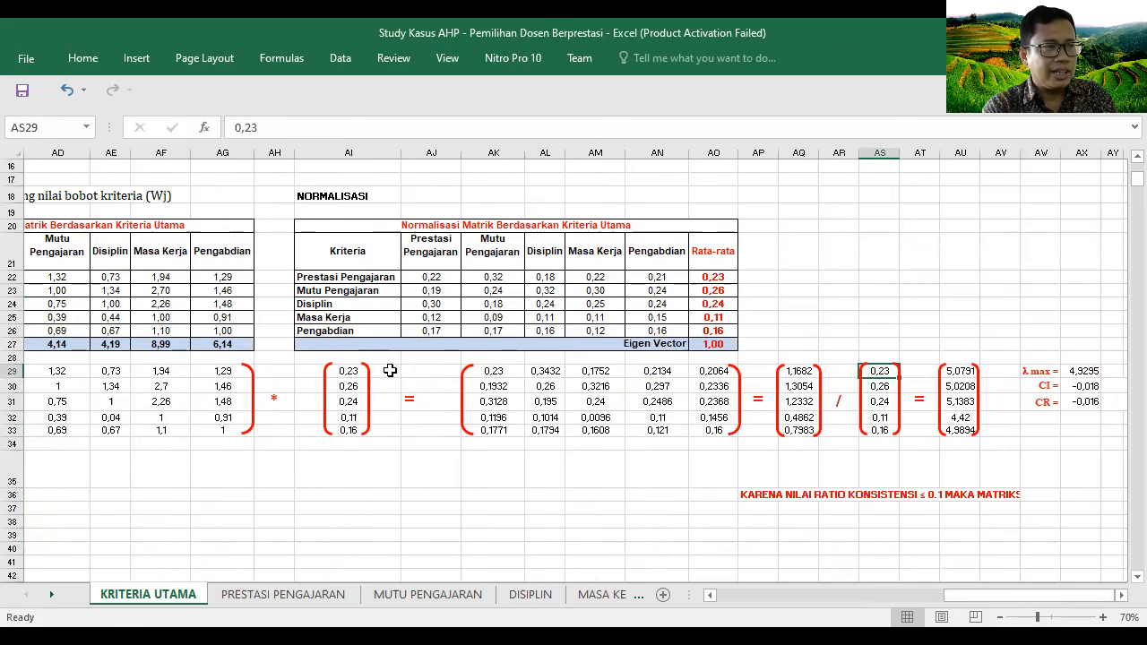
{"action": "left_click", "coordinate": [958, 371]}
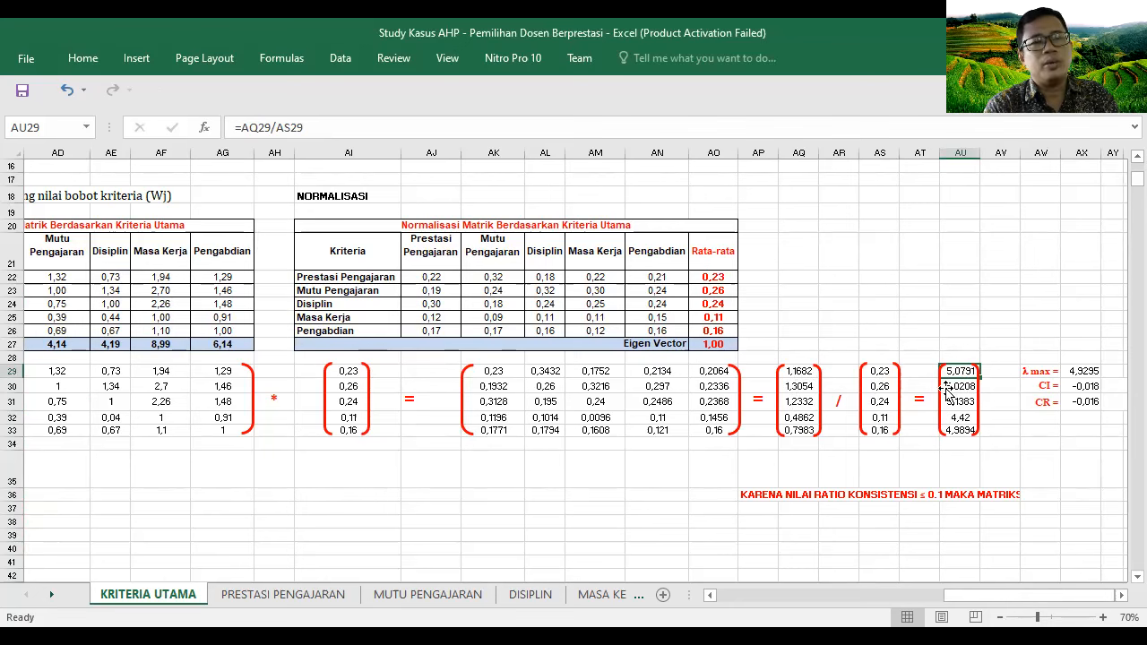
{"action": "left_click", "coordinate": [1120, 595]}
{"action": "left_click", "coordinate": [1121, 596]}
{"action": "left_click", "coordinate": [1120, 596]}
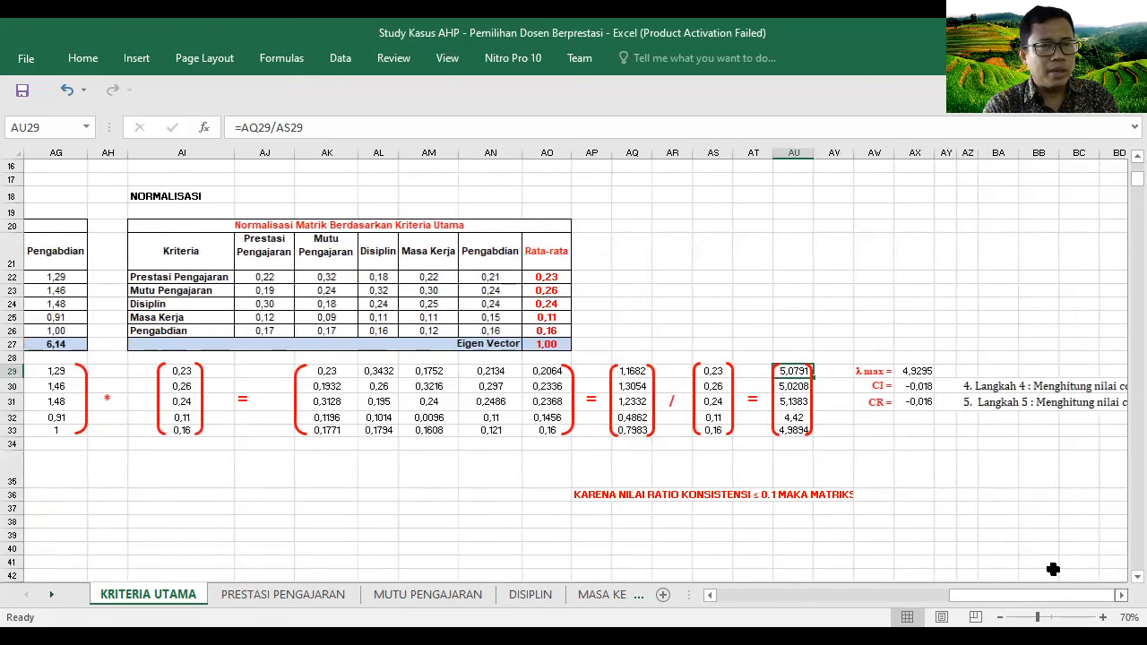
{"action": "left_click", "coordinate": [792, 387]}
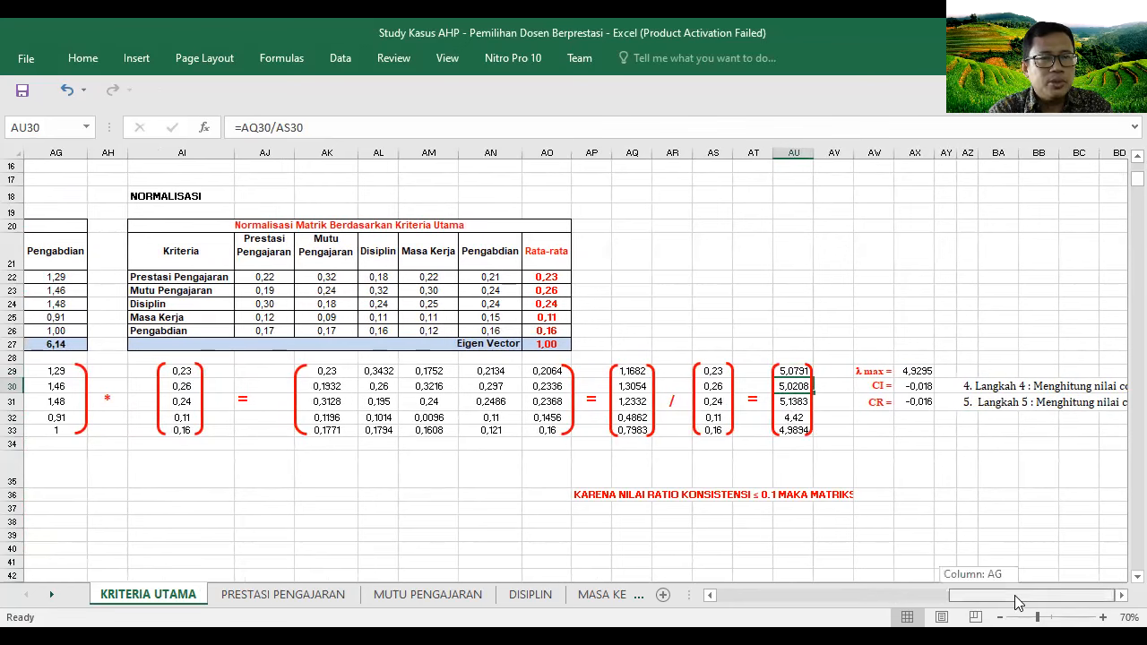
Step: Check the consistency formulas: λ max in AX29, CI in AX30 and CR in AX31
{"action": "left_click", "coordinate": [1120, 596]}
{"action": "left_click", "coordinate": [1121, 596]}
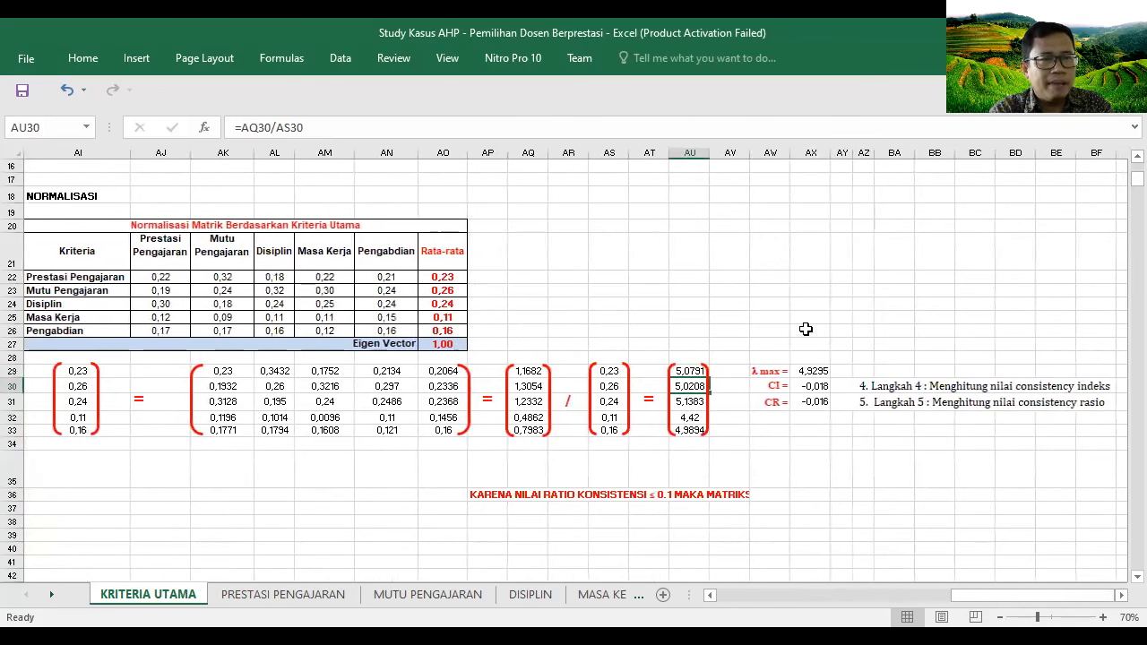
{"action": "left_click", "coordinate": [811, 371]}
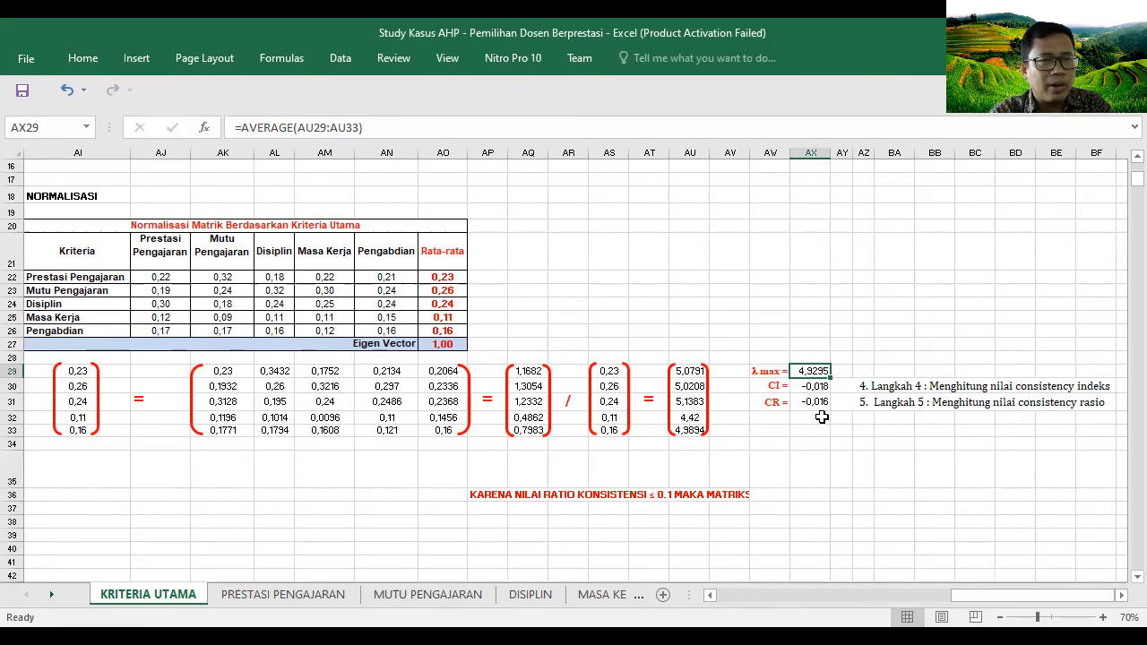
{"action": "left_click", "coordinate": [818, 388]}
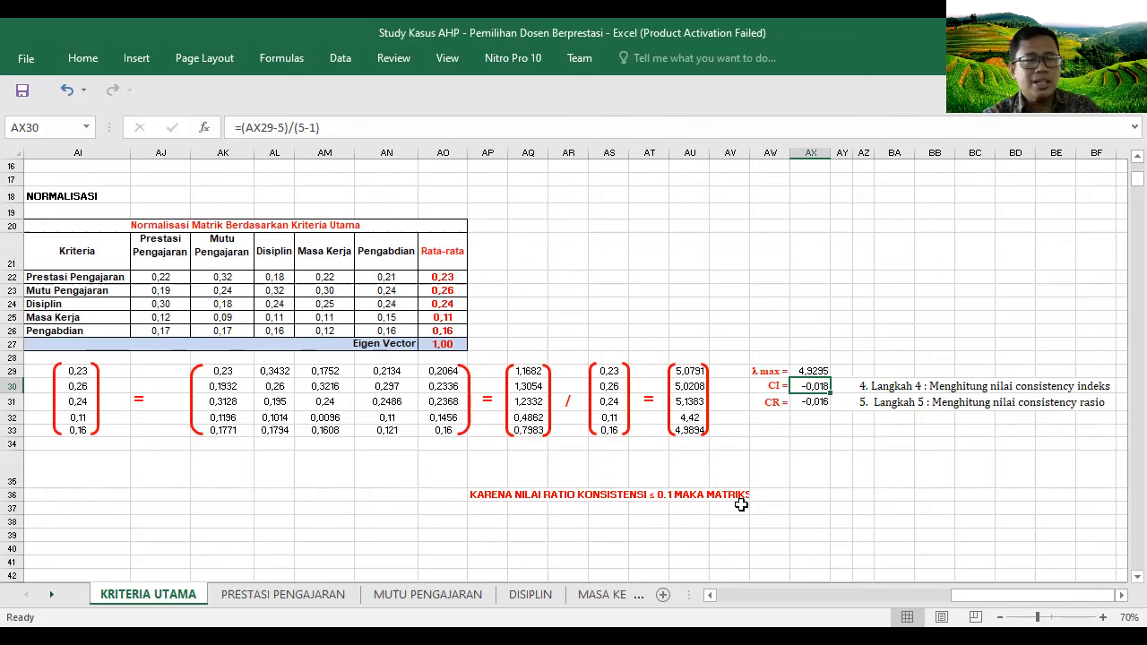
{"action": "left_click", "coordinate": [809, 403]}
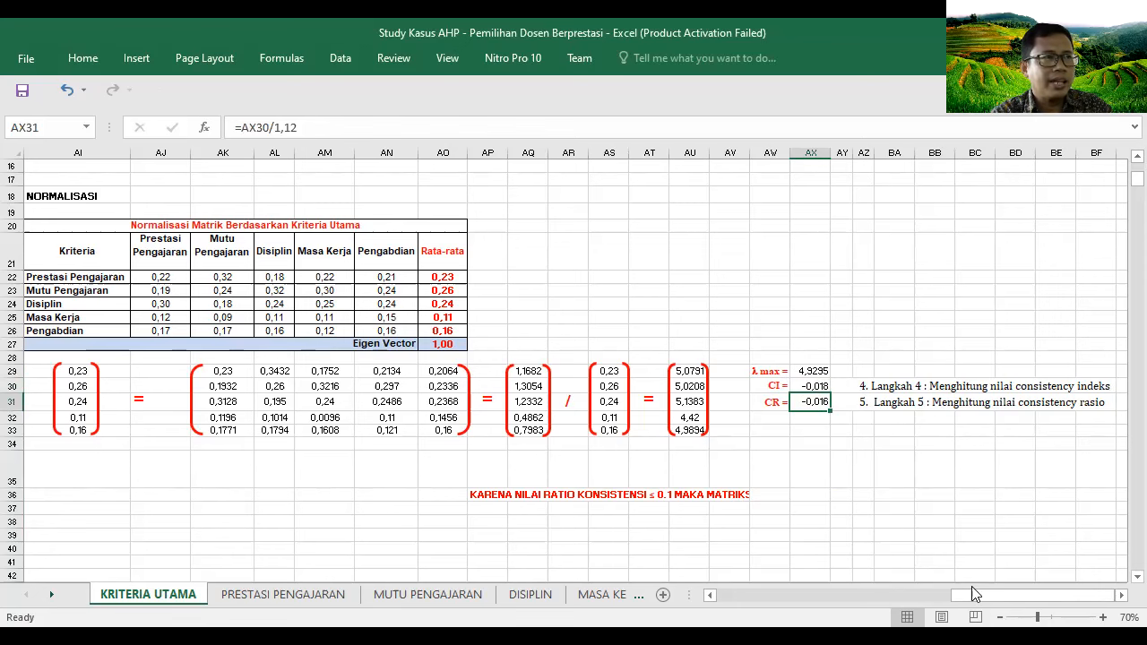
Step: Look up the rasio index for ordo matrix 5 in the table near the sheet's beginning, then return to the CR result
{"action": "left_click_drag", "start_coordinate": [982, 603], "coordinate": [780, 597]}
{"action": "scroll", "coordinate": [648, 412], "scroll_direction": "up", "scroll_amount": 5}
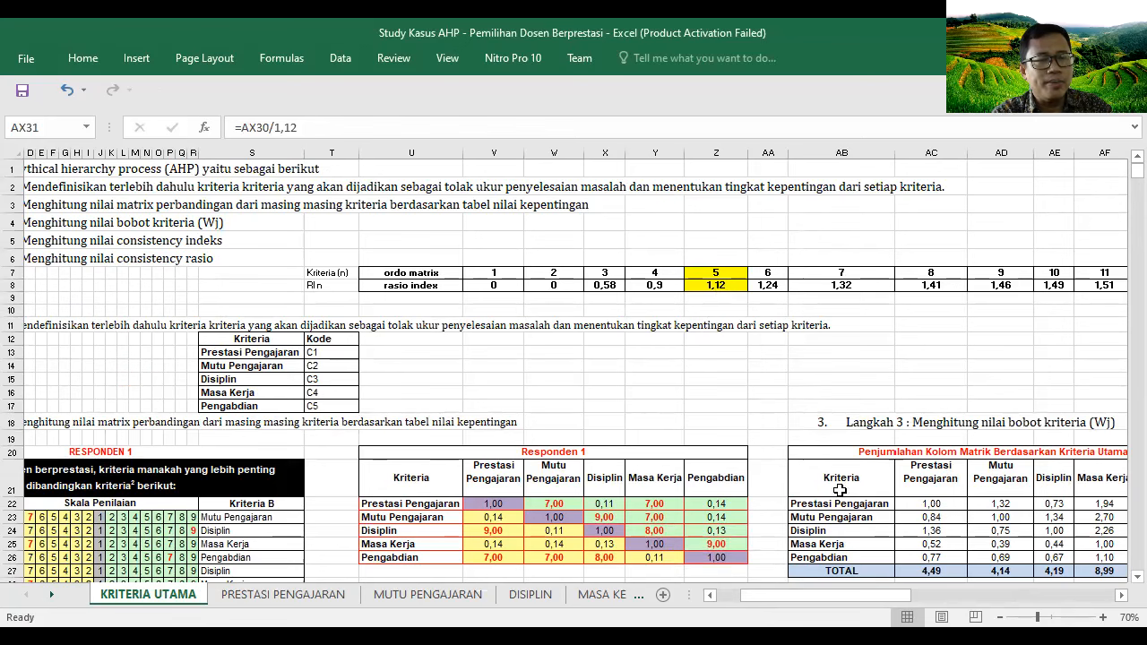
{"action": "left_click_drag", "start_coordinate": [868, 588], "coordinate": [1108, 592]}
{"action": "scroll", "coordinate": [1108, 592], "scroll_direction": "down", "scroll_amount": 5}
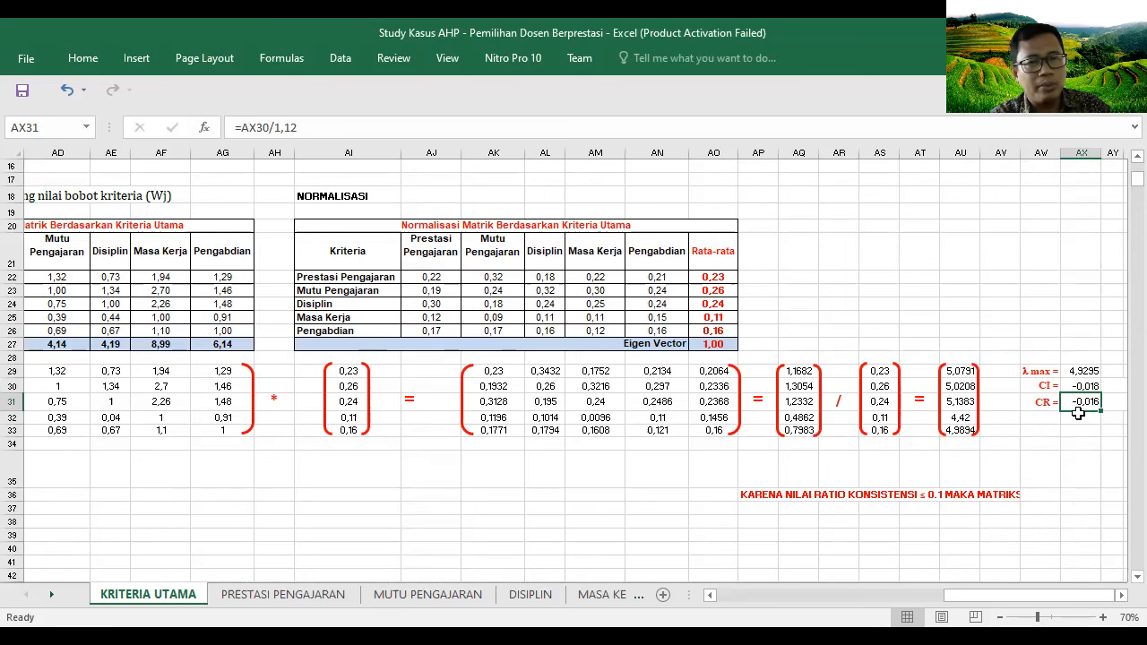
Step: Open the PRESTASI PENGAJARAN sheet and review its list of AHP steps, the ratio index table and the criteria codes
{"action": "left_click", "coordinate": [279, 594]}
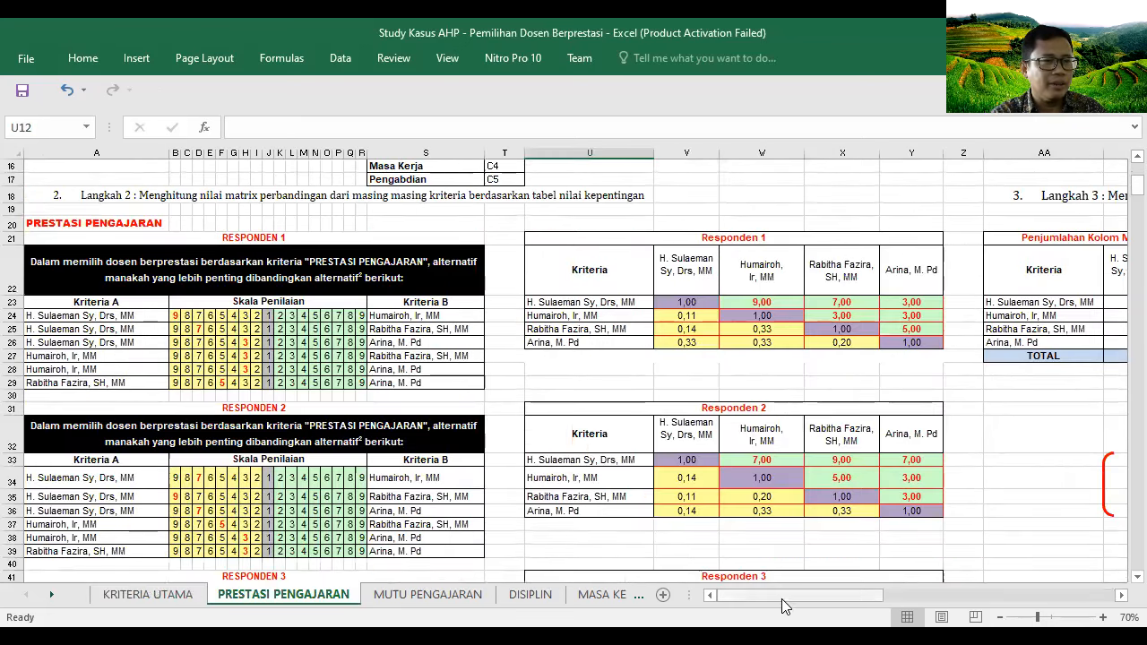
{"action": "scroll", "coordinate": [242, 352], "scroll_direction": "up", "scroll_amount": 4}
{"action": "scroll", "coordinate": [241, 352], "scroll_direction": "up", "scroll_amount": 1}
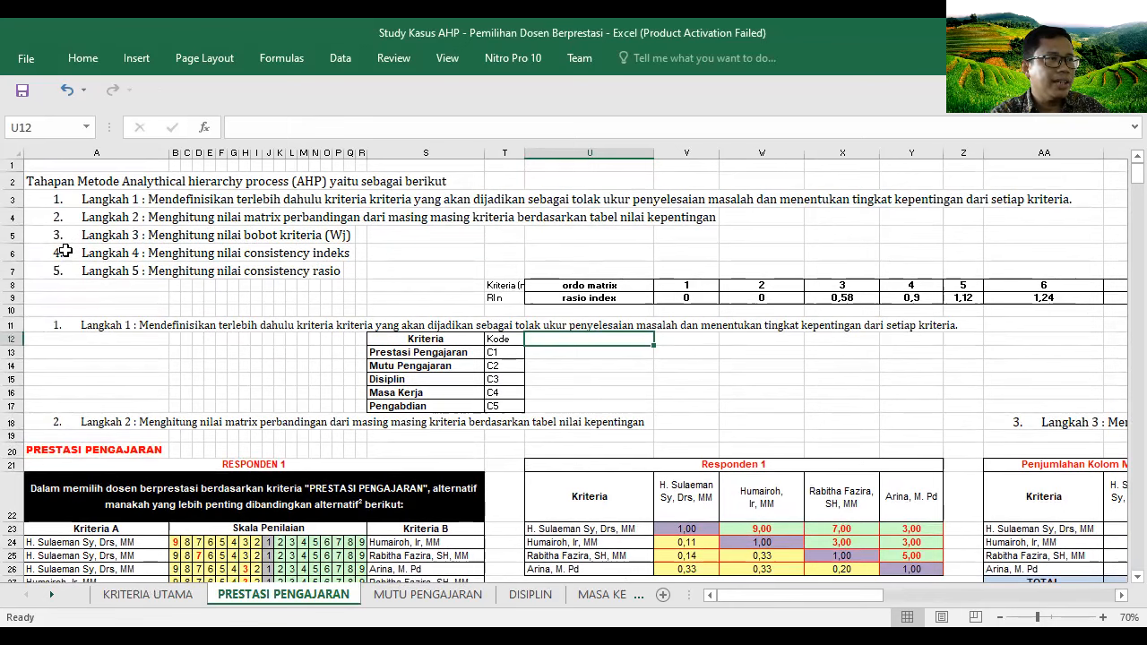
{"action": "scroll", "coordinate": [96, 339], "scroll_direction": "down", "scroll_amount": 1}
{"action": "scroll", "coordinate": [95, 340], "scroll_direction": "down", "scroll_amount": 2}
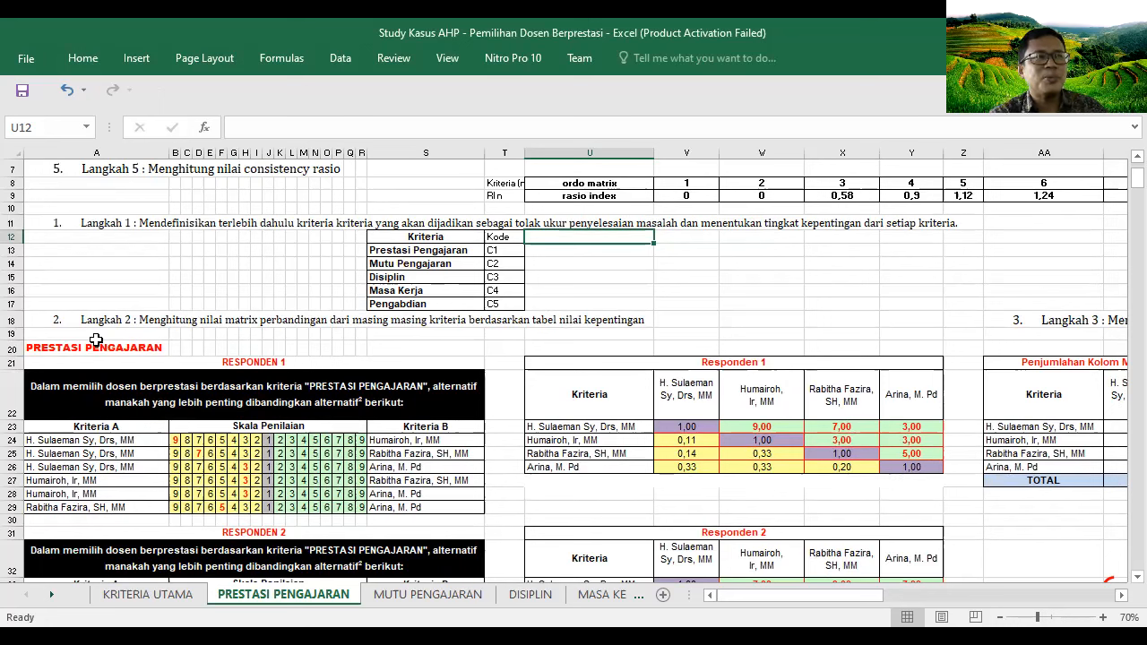
Step: Examine the RESPONDEN 1 questionnaire on the PRESTASI PENGAJARAN sheet alongside its comparison matrix
{"action": "left_click", "coordinate": [281, 360]}
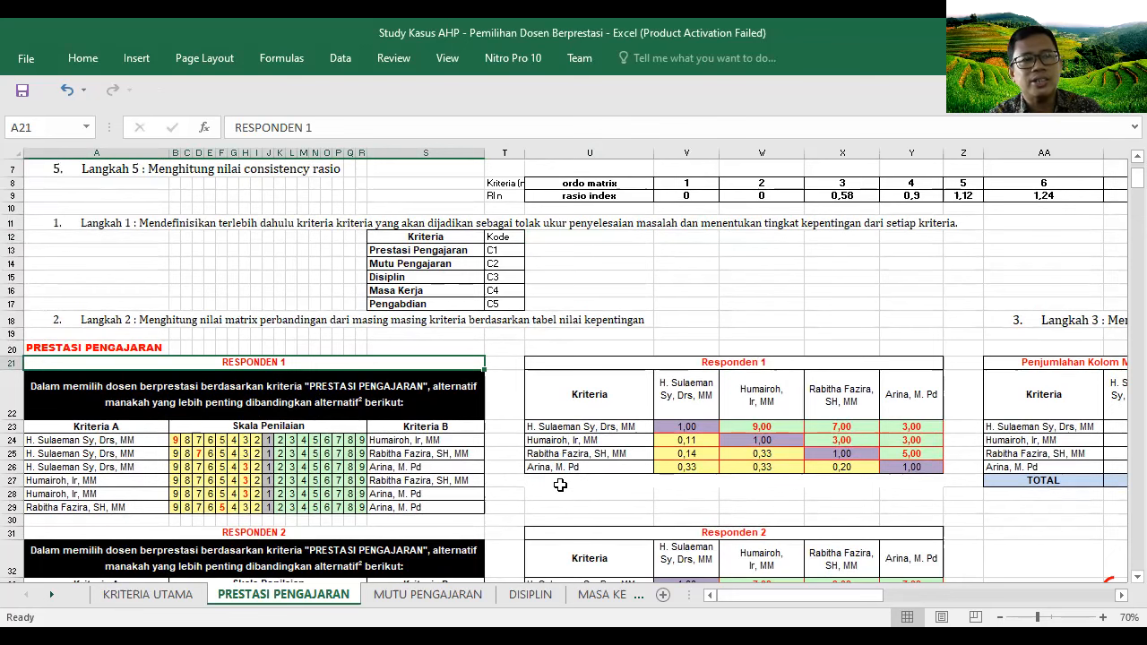
{"action": "scroll", "coordinate": [559, 485], "scroll_direction": "down", "scroll_amount": 1}
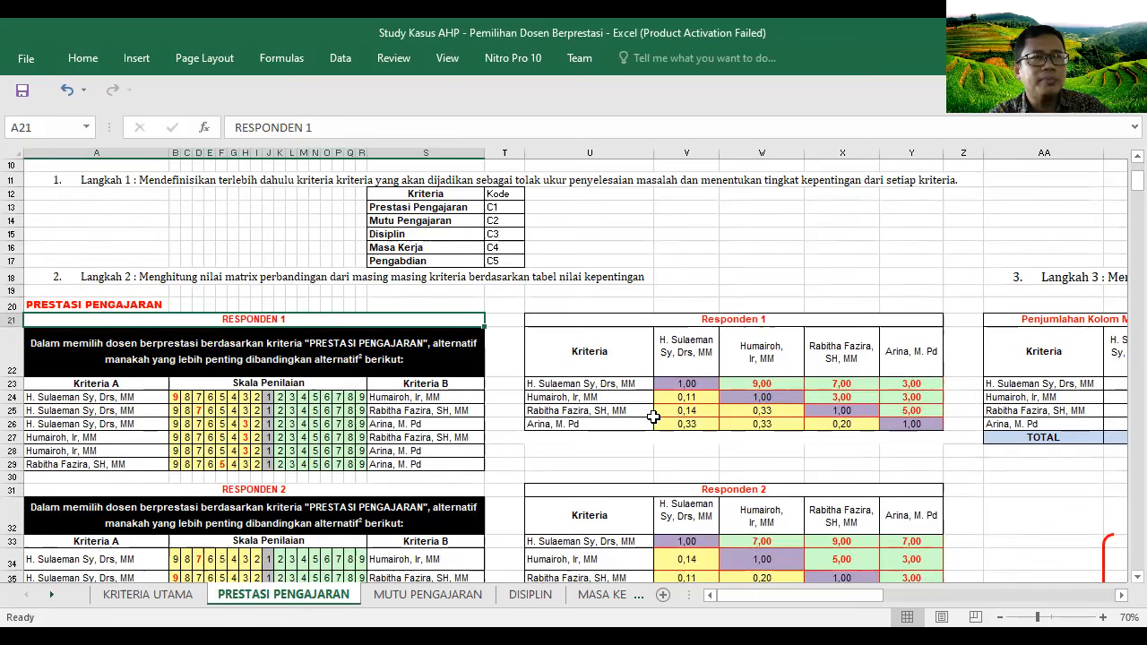
{"action": "scroll", "coordinate": [654, 417], "scroll_direction": "up", "scroll_amount": 1}
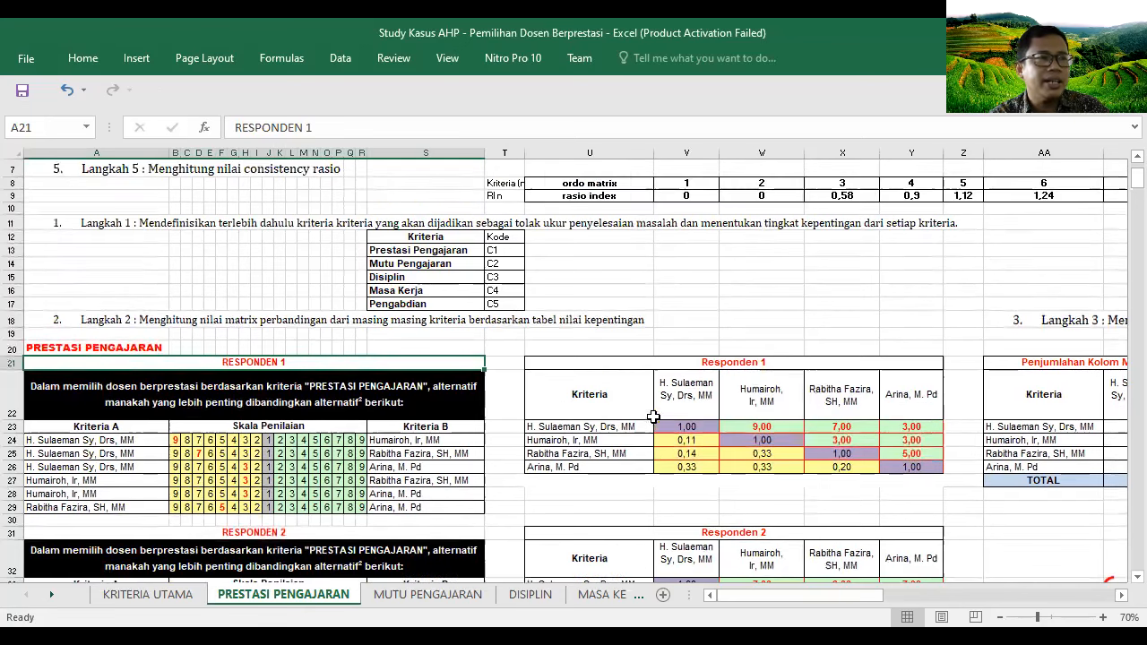
Step: Fill the ordo matrix 5 column of the ratio index table, Z8:Z9, with yellow
{"action": "scroll", "coordinate": [182, 313], "scroll_direction": "up", "scroll_amount": 1}
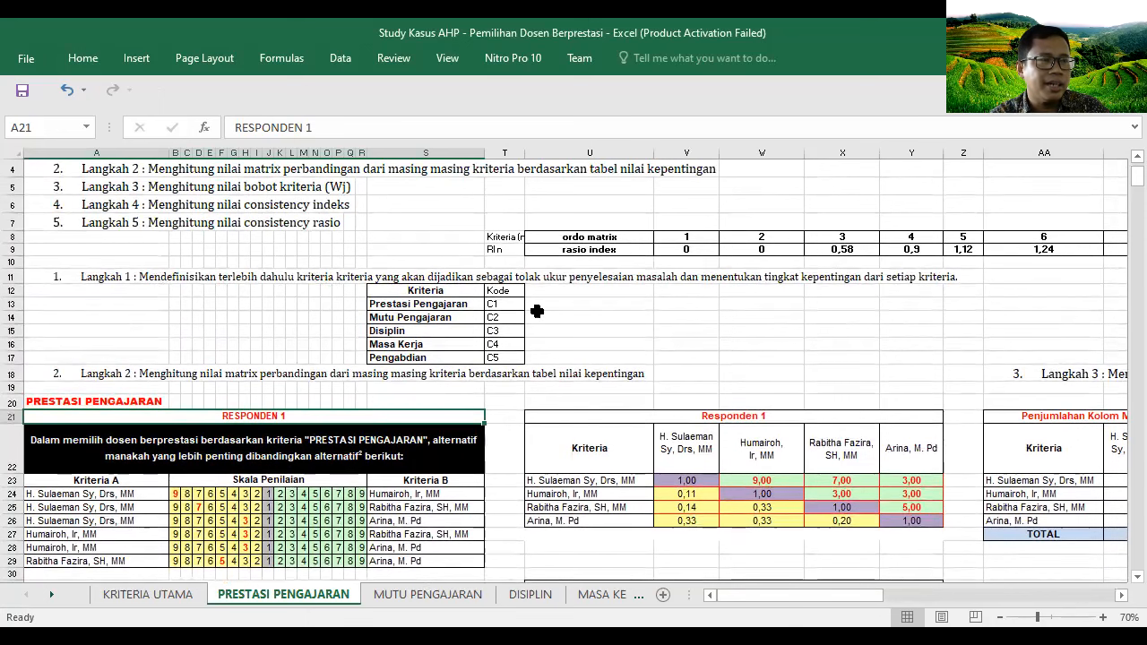
{"action": "left_click_drag", "start_coordinate": [964, 237], "coordinate": [968, 254]}
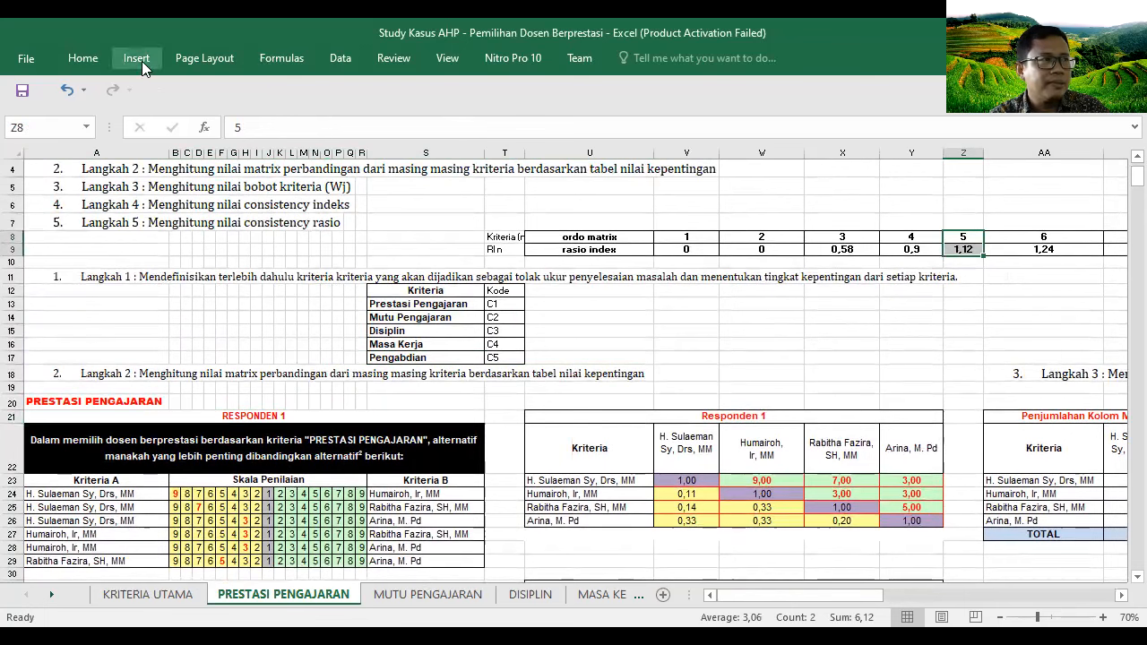
{"action": "left_click", "coordinate": [74, 54]}
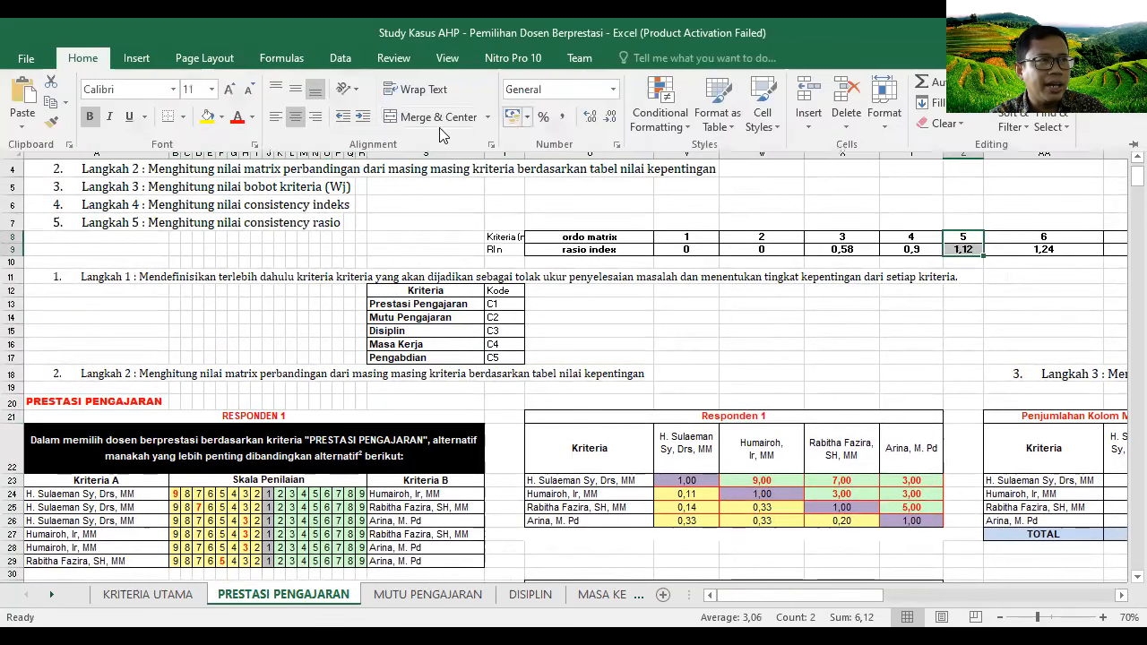
{"action": "left_click", "coordinate": [207, 116]}
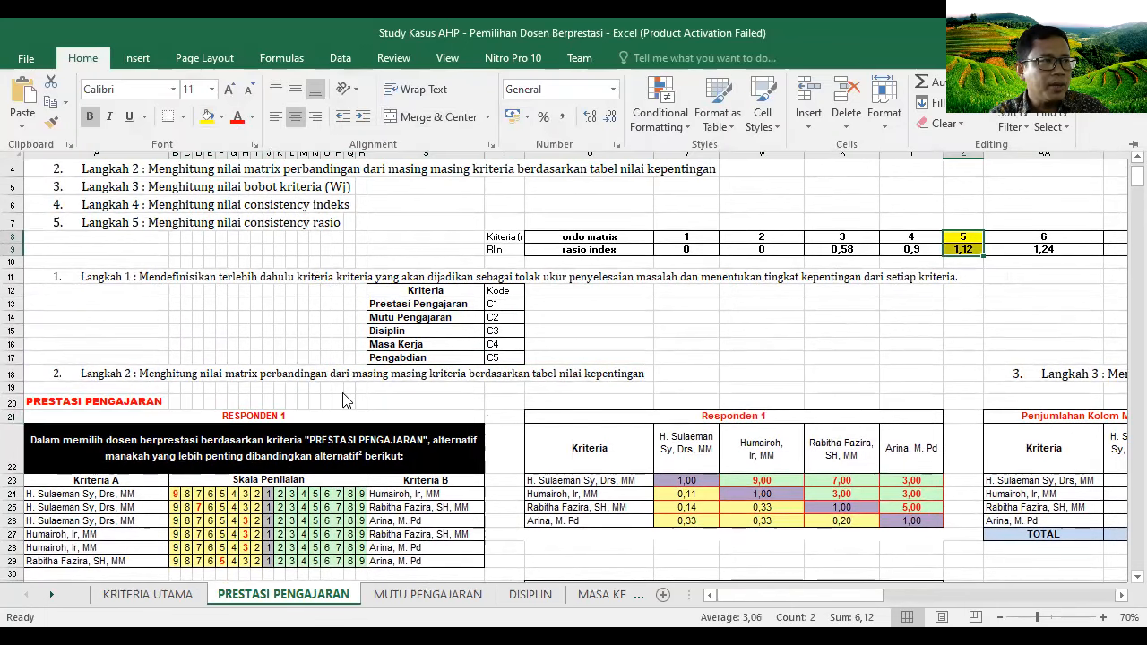
{"action": "left_click", "coordinate": [186, 374]}
Step: Highlight the Responden 1 comparison matrix U21:Y26 and check the comparison value in W23
{"action": "scroll", "coordinate": [254, 424], "scroll_direction": "down", "scroll_amount": 1}
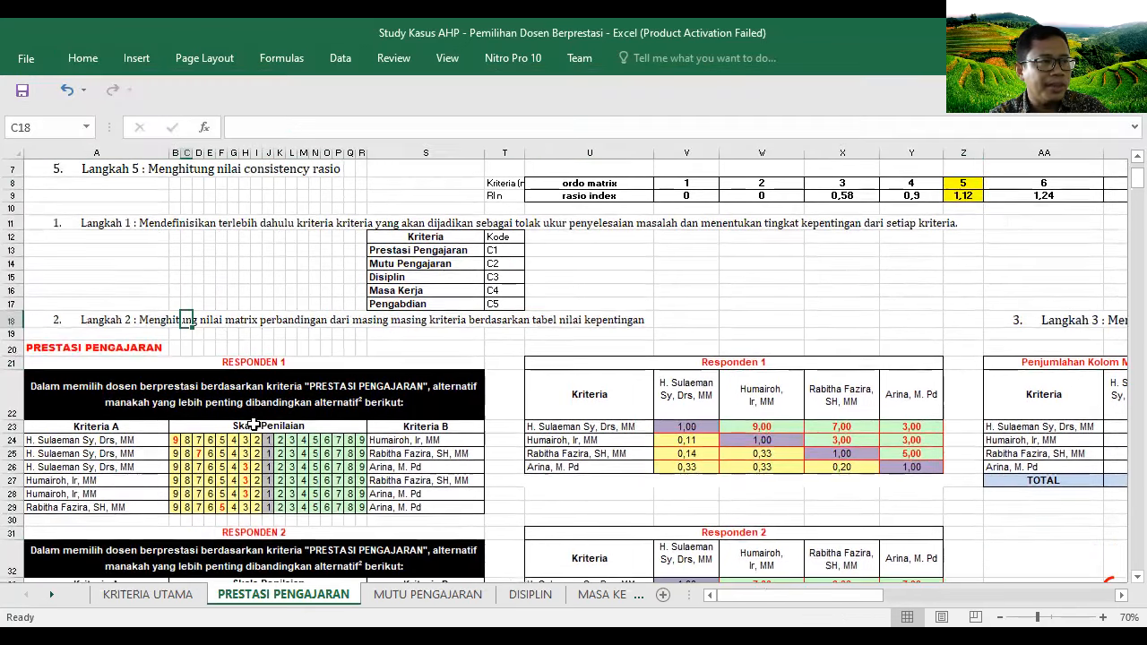
{"action": "scroll", "coordinate": [254, 425], "scroll_direction": "down", "scroll_amount": 1}
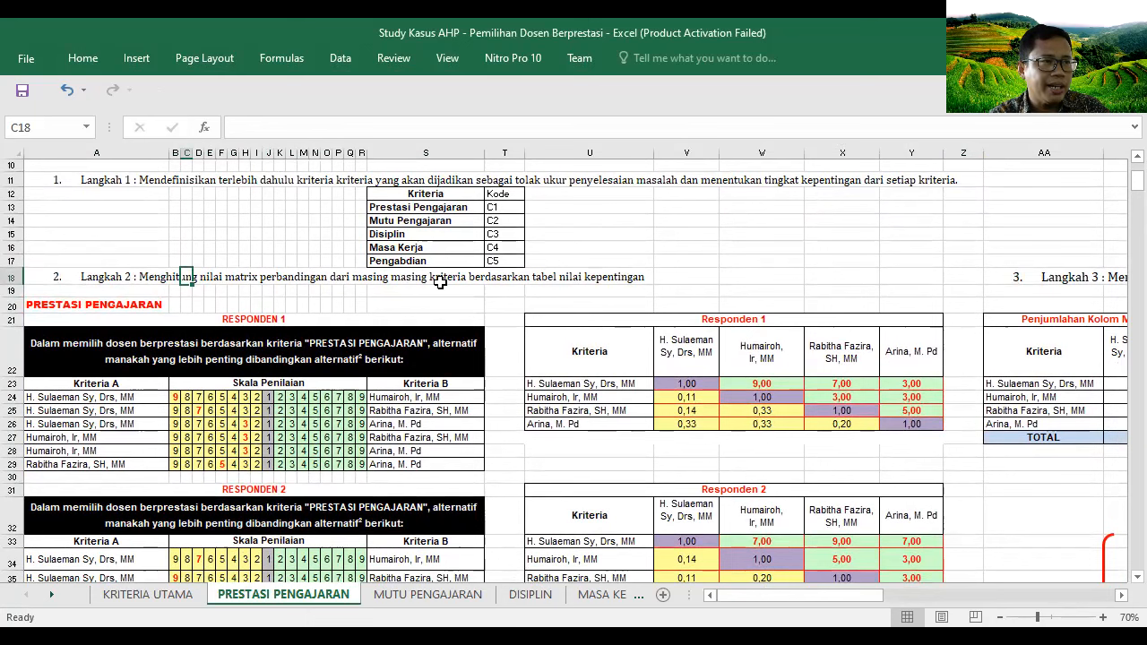
{"action": "left_click_drag", "start_coordinate": [555, 321], "coordinate": [762, 427]}
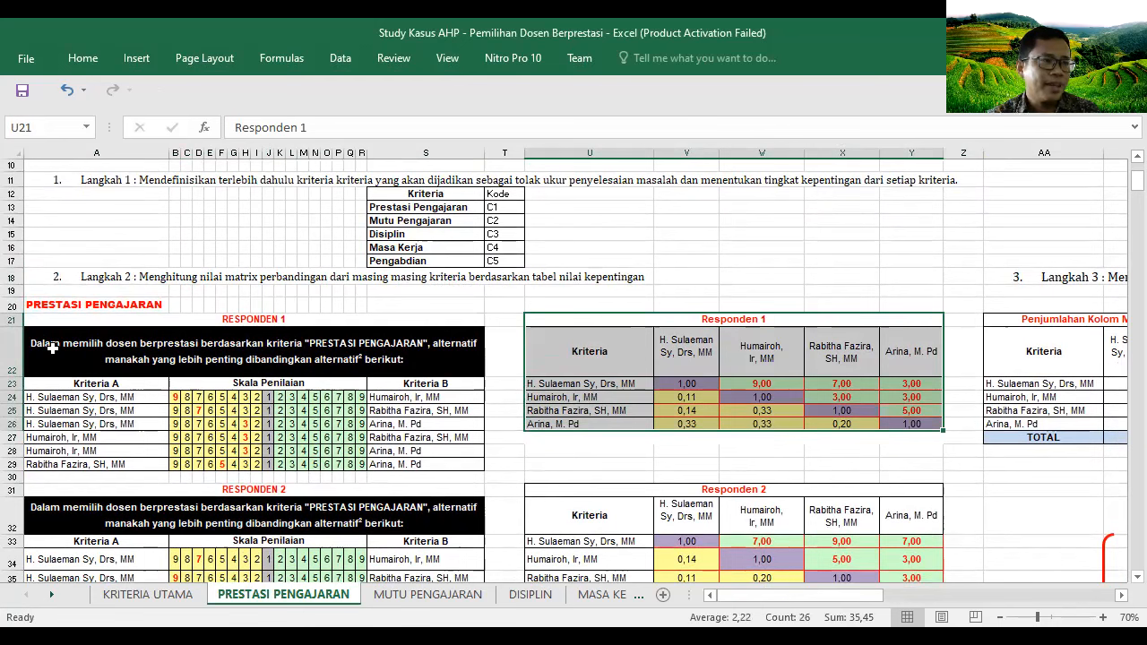
{"action": "left_click", "coordinate": [763, 383]}
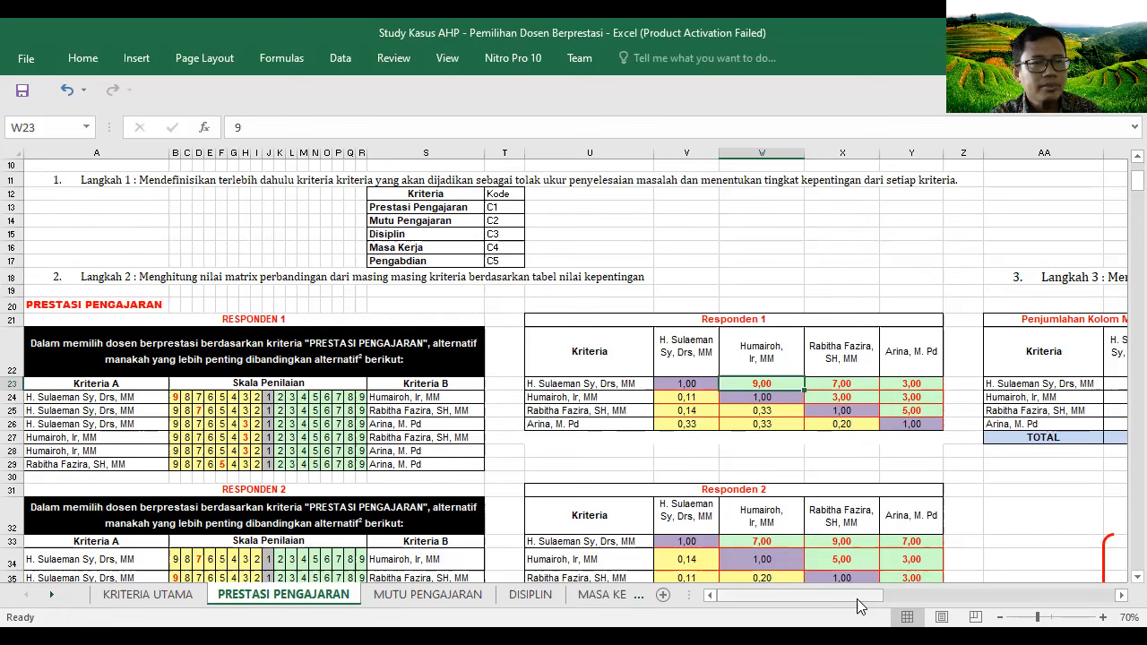
Step: Check the formulas in AB23 and AB24 of the Penjumlahan Kolom Matrik Berdasarkan Prestasi Pengajaran table
{"action": "left_click_drag", "start_coordinate": [902, 601], "coordinate": [1012, 608]}
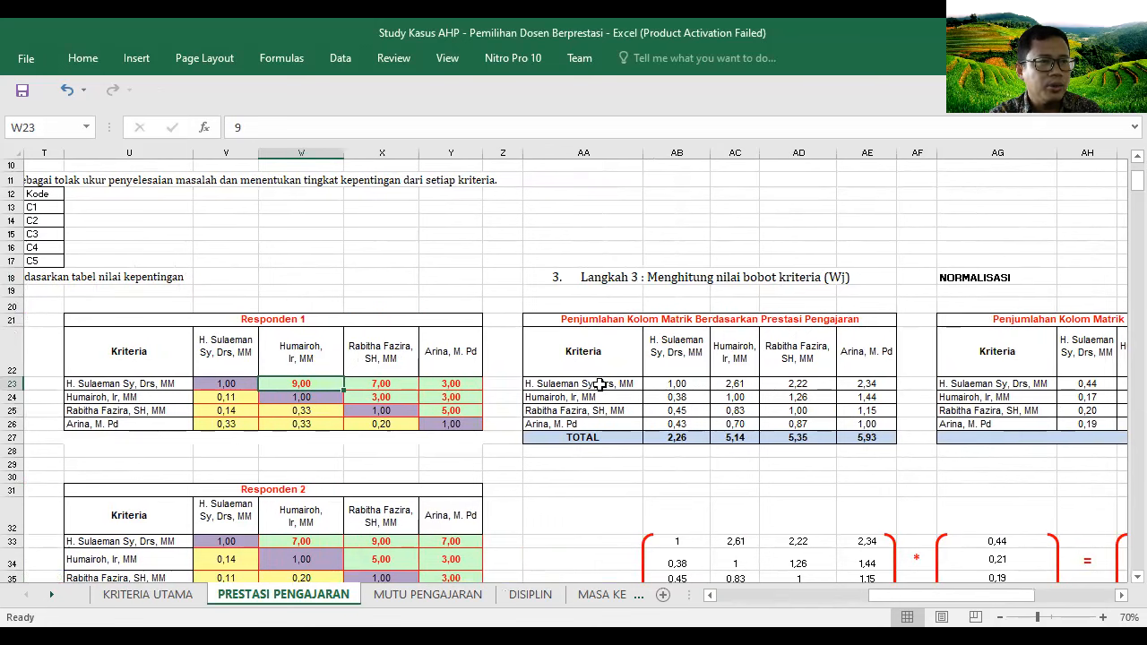
{"action": "left_click", "coordinate": [673, 386]}
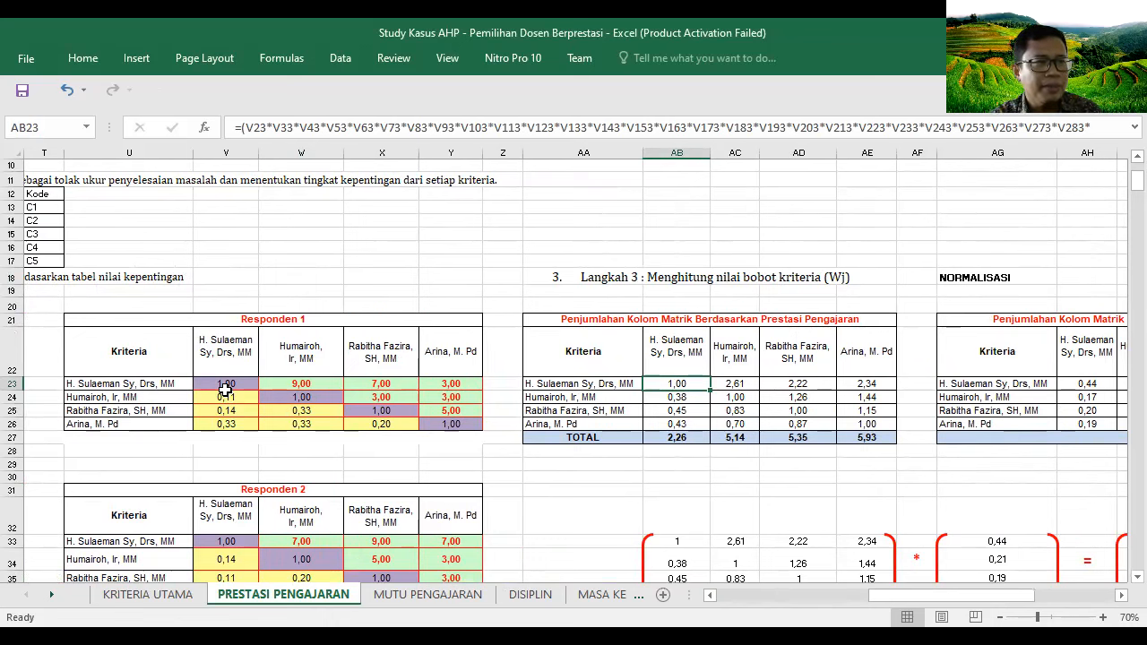
{"action": "left_click", "coordinate": [681, 397]}
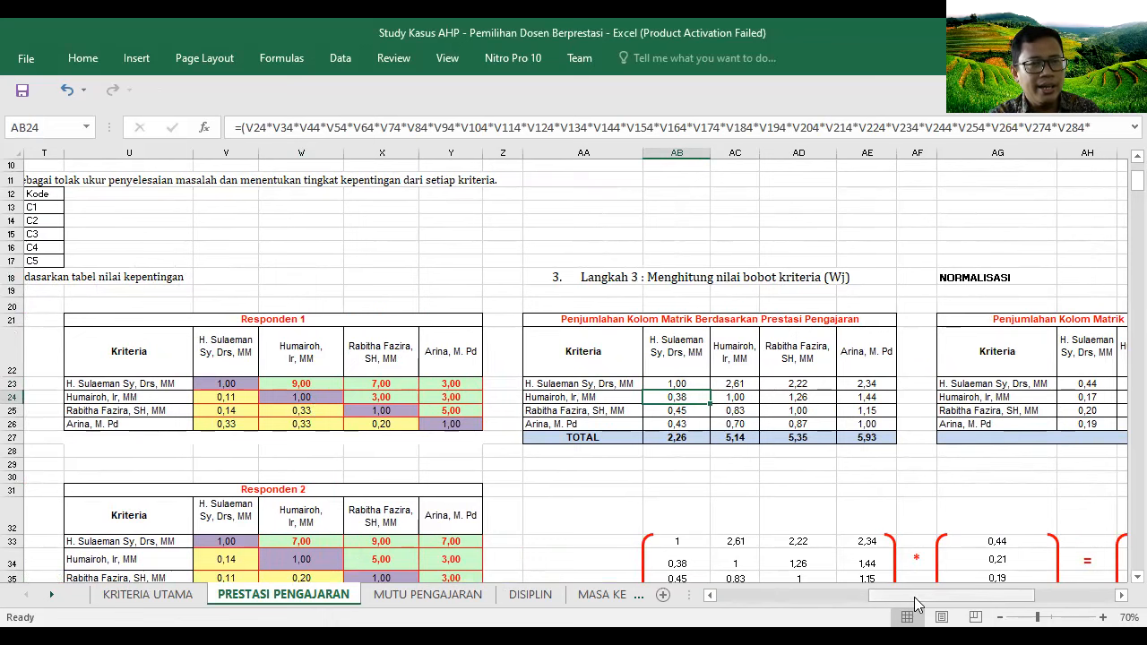
Step: Check the normalisation formula in AH23 and the Rata-rata formula in AL23
{"action": "mouse_move", "coordinate": [925, 595]}
{"action": "left_mouse_down"}
{"action": "mouse_move", "coordinate": [984, 598]}
{"action": "mouse_move", "coordinate": [948, 599]}
{"action": "left_mouse_up"}
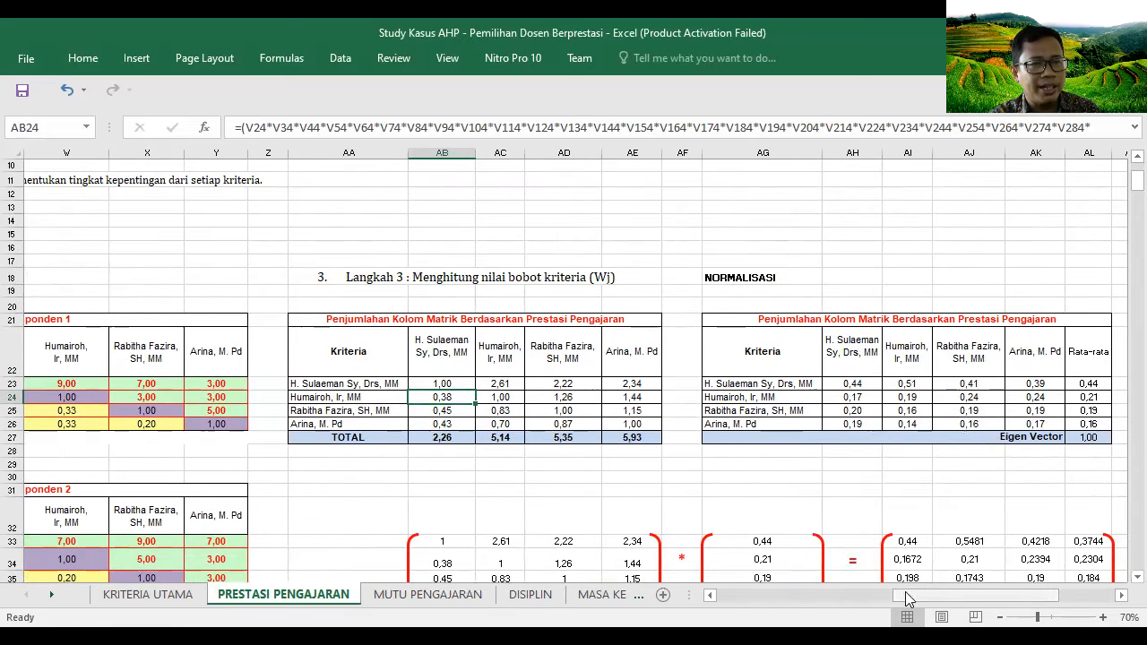
{"action": "left_click_drag", "start_coordinate": [933, 601], "coordinate": [948, 600]}
{"action": "left_click", "coordinate": [690, 384]}
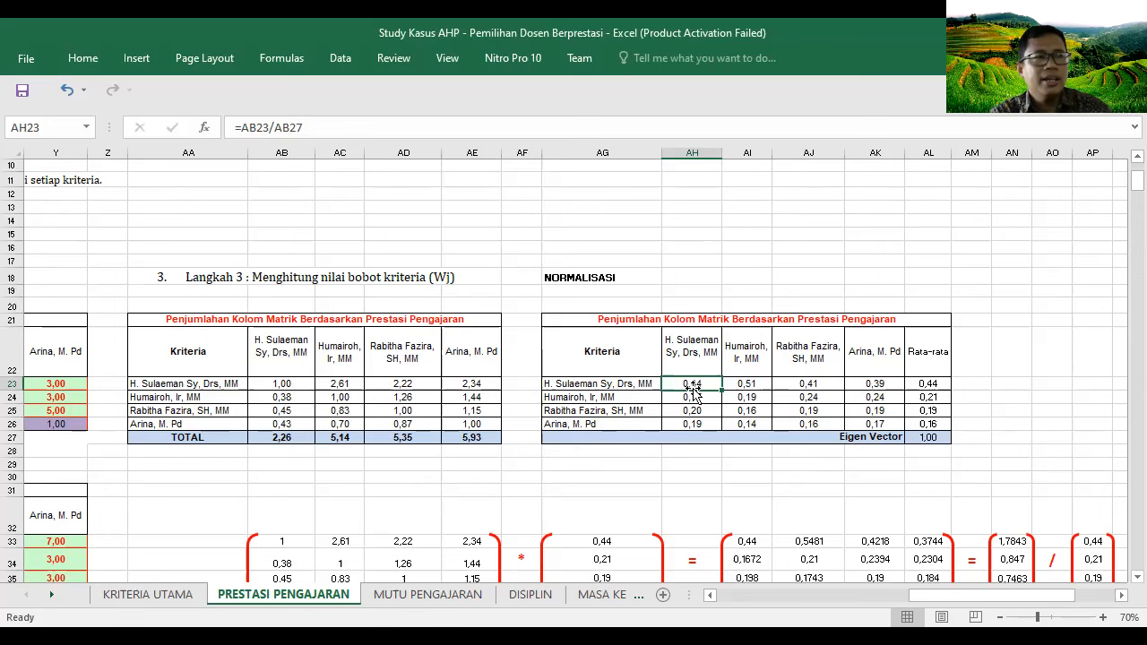
{"action": "left_click", "coordinate": [931, 386]}
Step: Trace the matrix multiplication, highlighting the comparison values AB23:AE26, their copy from AB33, the averages AL23:AL27 and the product matrix AI33:AL36
{"action": "scroll", "coordinate": [929, 430], "scroll_direction": "down", "scroll_amount": 2}
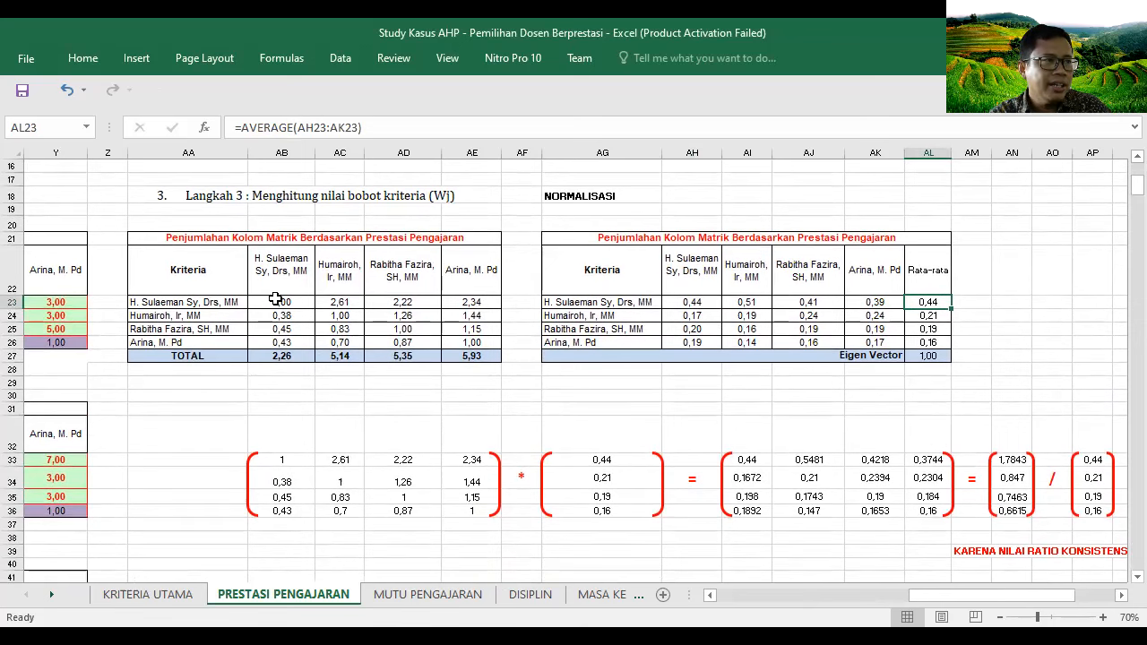
{"action": "left_click_drag", "start_coordinate": [276, 299], "coordinate": [471, 346]}
{"action": "left_click_drag", "start_coordinate": [280, 461], "coordinate": [468, 523]}
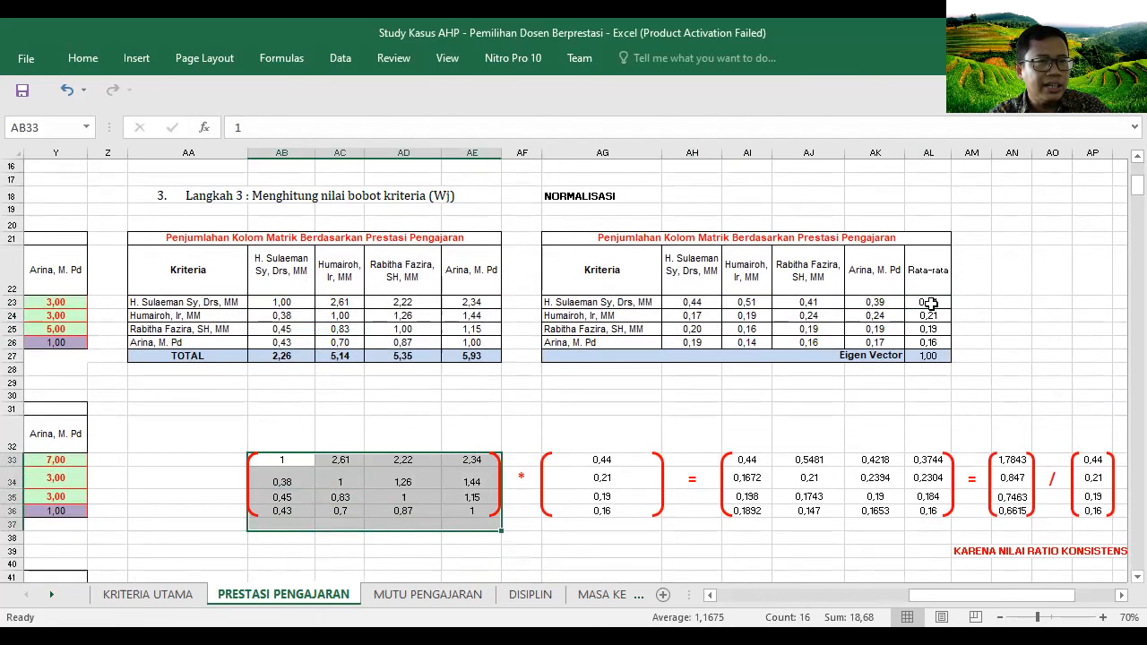
{"action": "left_click_drag", "start_coordinate": [931, 301], "coordinate": [932, 358]}
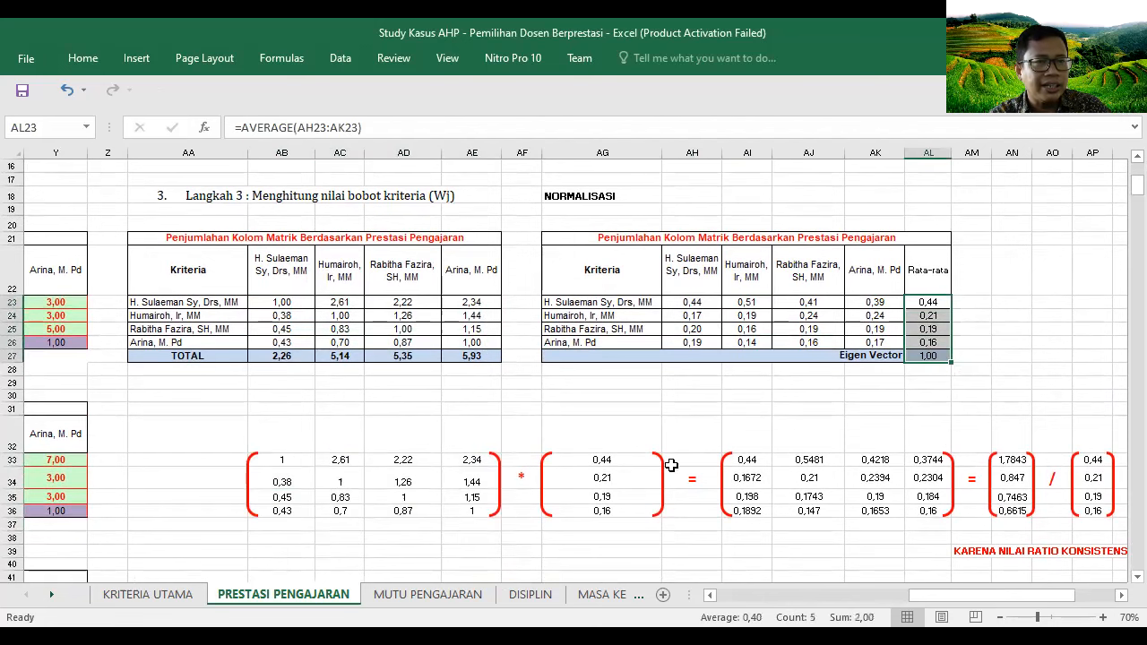
{"action": "left_click_drag", "start_coordinate": [744, 461], "coordinate": [929, 515]}
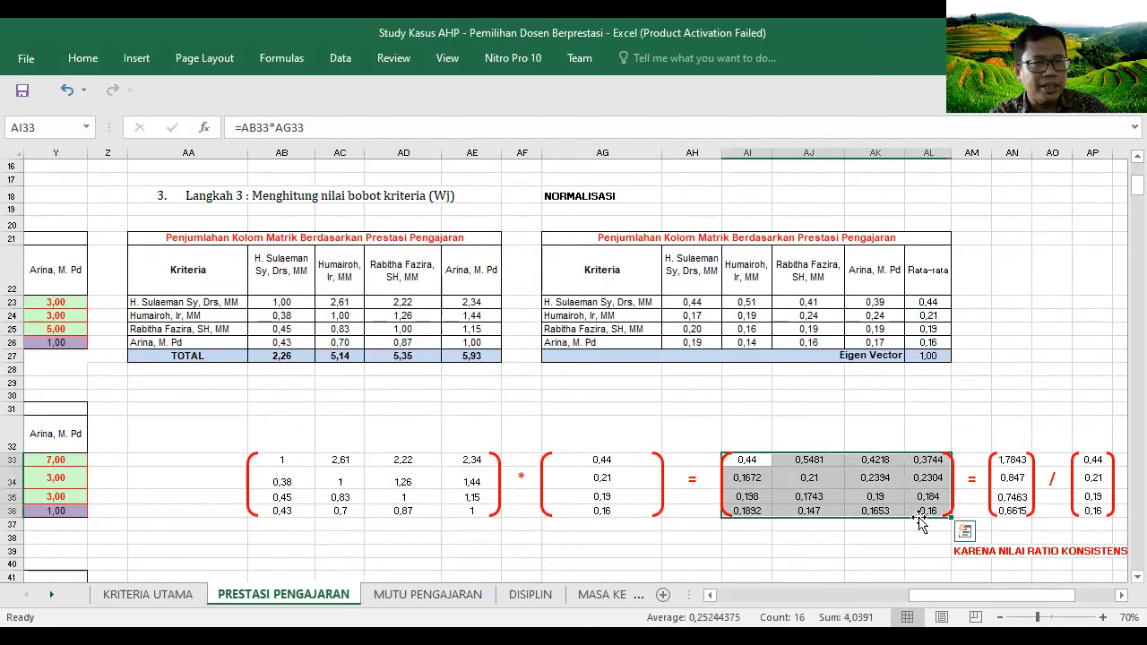
{"action": "left_click_drag", "start_coordinate": [976, 606], "coordinate": [1007, 605]}
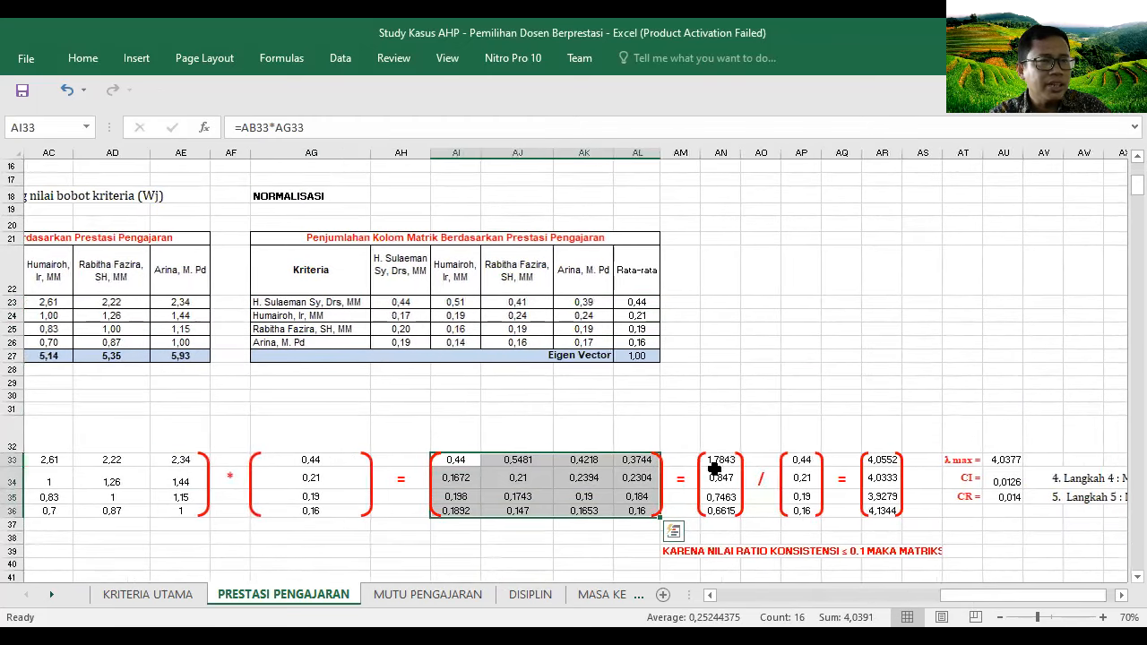
Step: Check the row-sum formula in AN33 against product rows AI33:AL33 and AI34:AL34, plus the divisor in AP33 and the quotients in AR33:AR35
{"action": "left_click", "coordinate": [723, 466]}
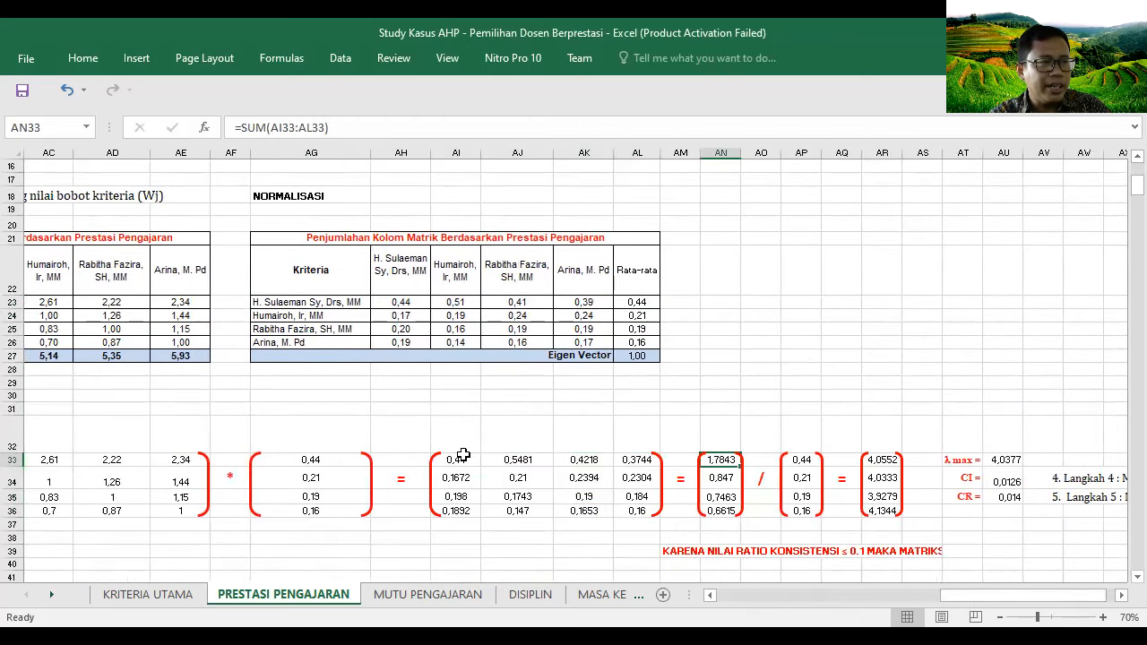
{"action": "left_click_drag", "start_coordinate": [439, 460], "coordinate": [627, 461]}
{"action": "left_click_drag", "start_coordinate": [459, 477], "coordinate": [630, 478]}
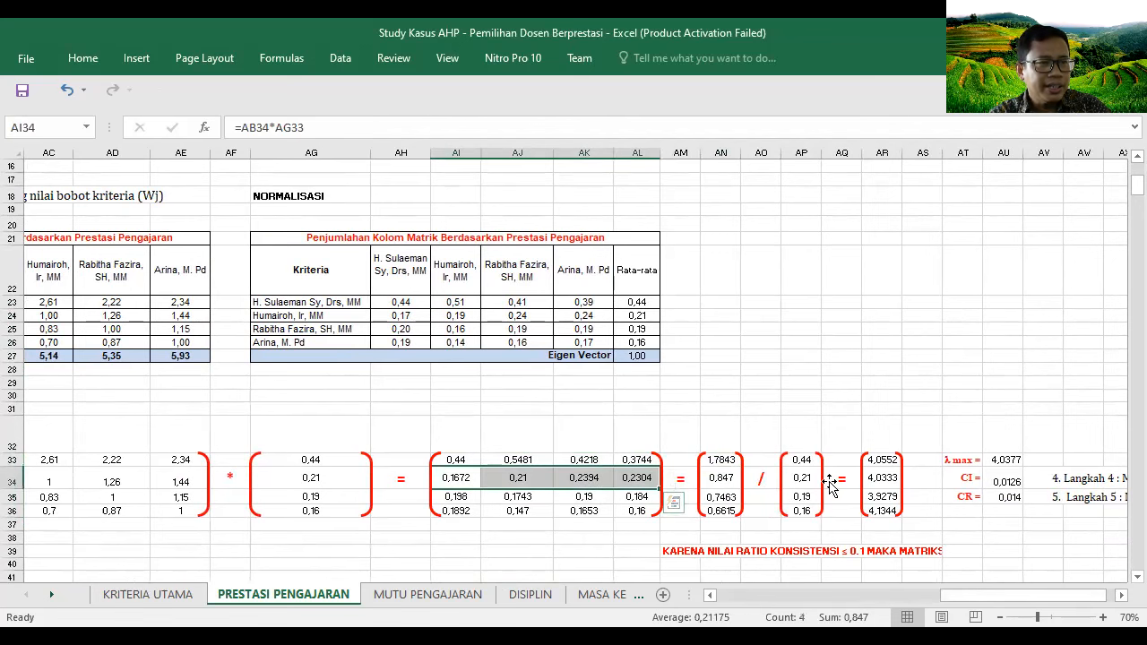
{"action": "left_click", "coordinate": [730, 461]}
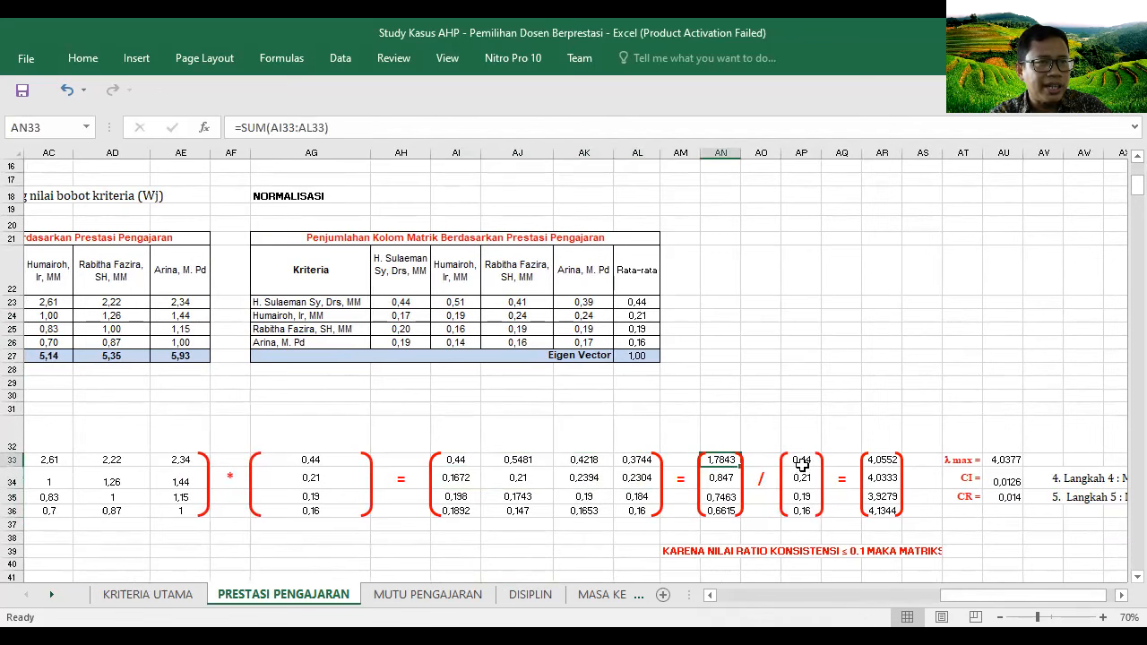
{"action": "left_click", "coordinate": [802, 460]}
{"action": "left_click_drag", "start_coordinate": [882, 461], "coordinate": [883, 491]}
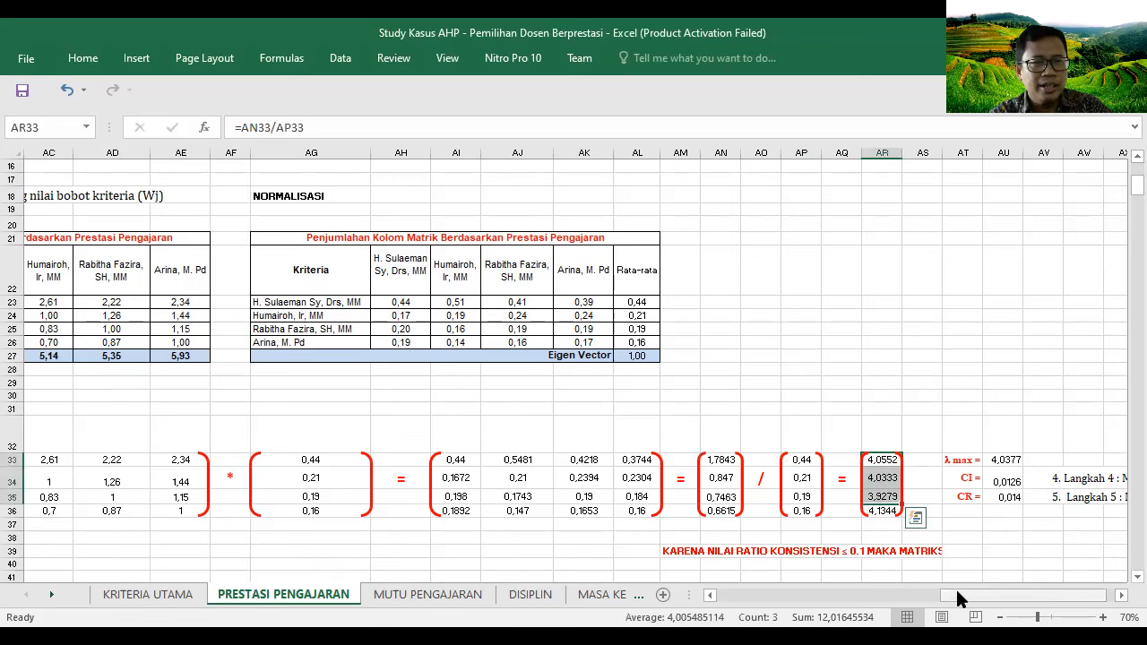
Step: Check the λ max formula in AU33 with its source values AR33:AR36, and the CI formula in AU34
{"action": "left_click_drag", "start_coordinate": [958, 595], "coordinate": [983, 598]}
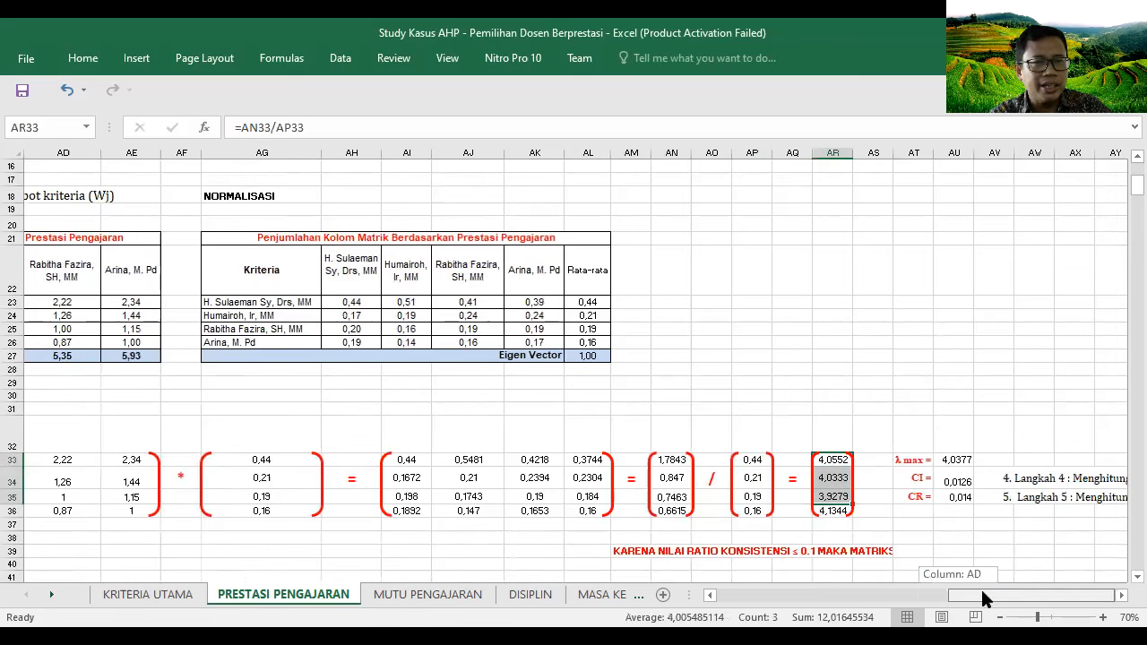
{"action": "left_click", "coordinate": [957, 459]}
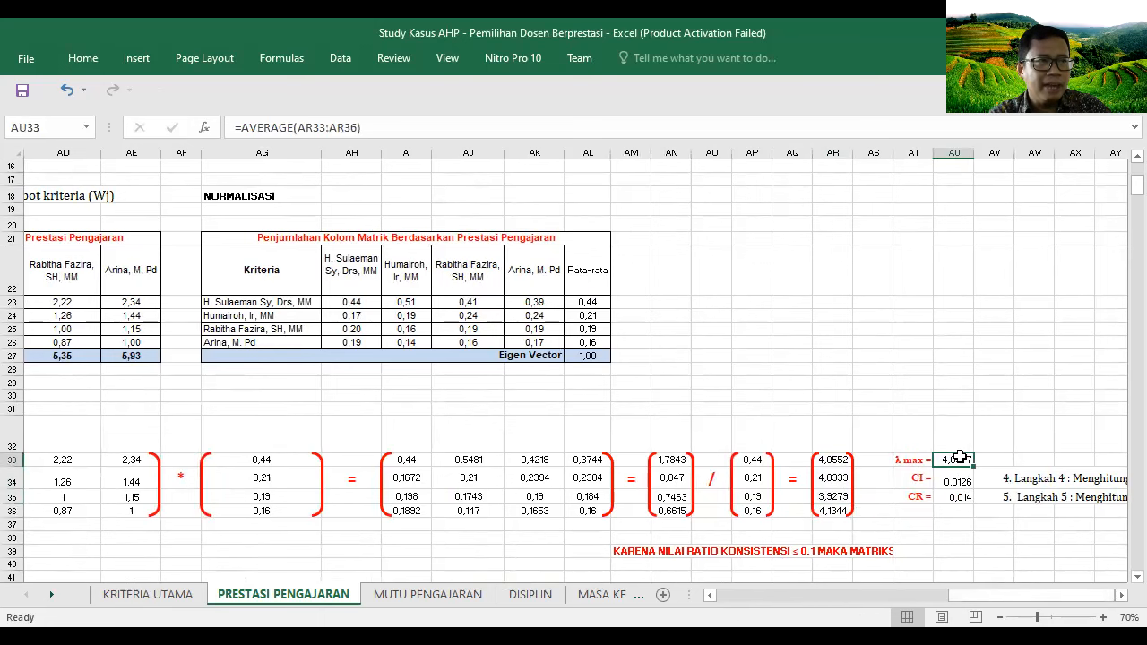
{"action": "left_click_drag", "start_coordinate": [835, 459], "coordinate": [833, 512]}
{"action": "left_click", "coordinate": [993, 596]}
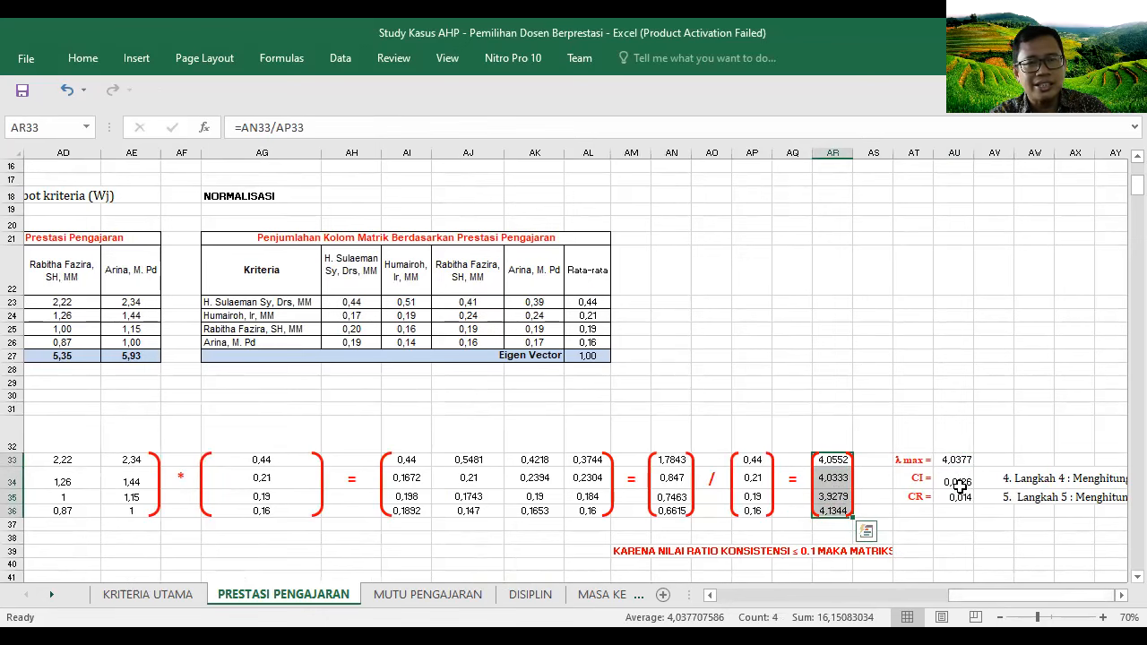
{"action": "left_click", "coordinate": [1121, 596]}
{"action": "left_click", "coordinate": [1121, 596]}
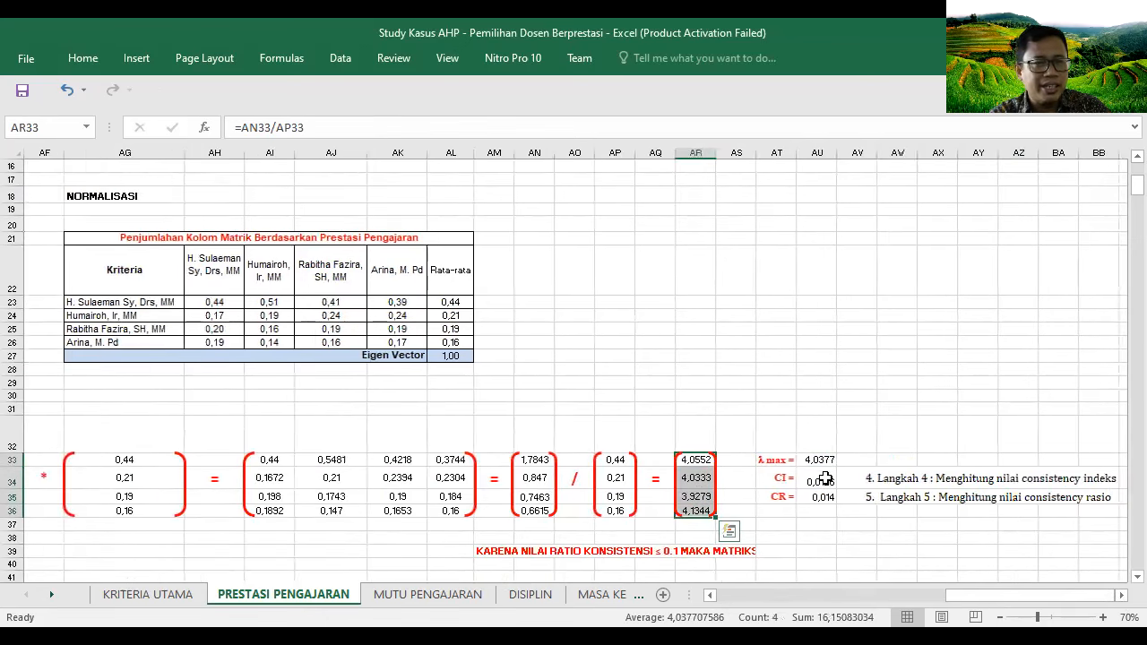
{"action": "left_click", "coordinate": [823, 482]}
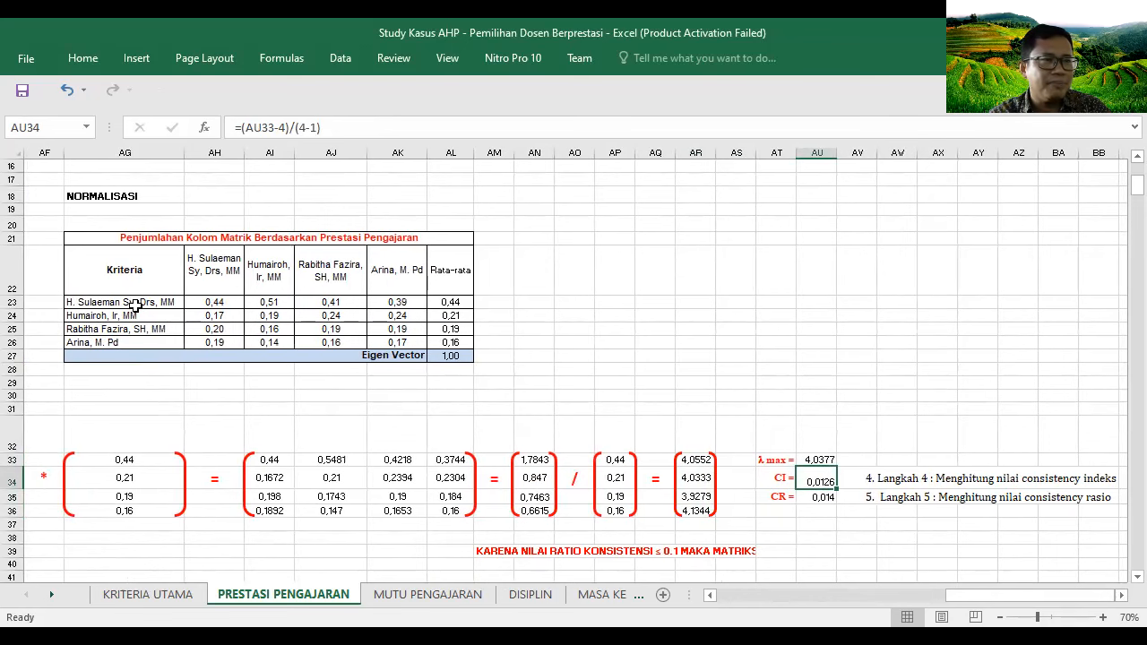
Step: Fill the matrix order 4 cells Y8:Y9 of the rasio index table with yellow
{"action": "left_click_drag", "start_coordinate": [1037, 591], "coordinate": [745, 568]}
{"action": "scroll", "coordinate": [807, 404], "scroll_direction": "up", "scroll_amount": 5}
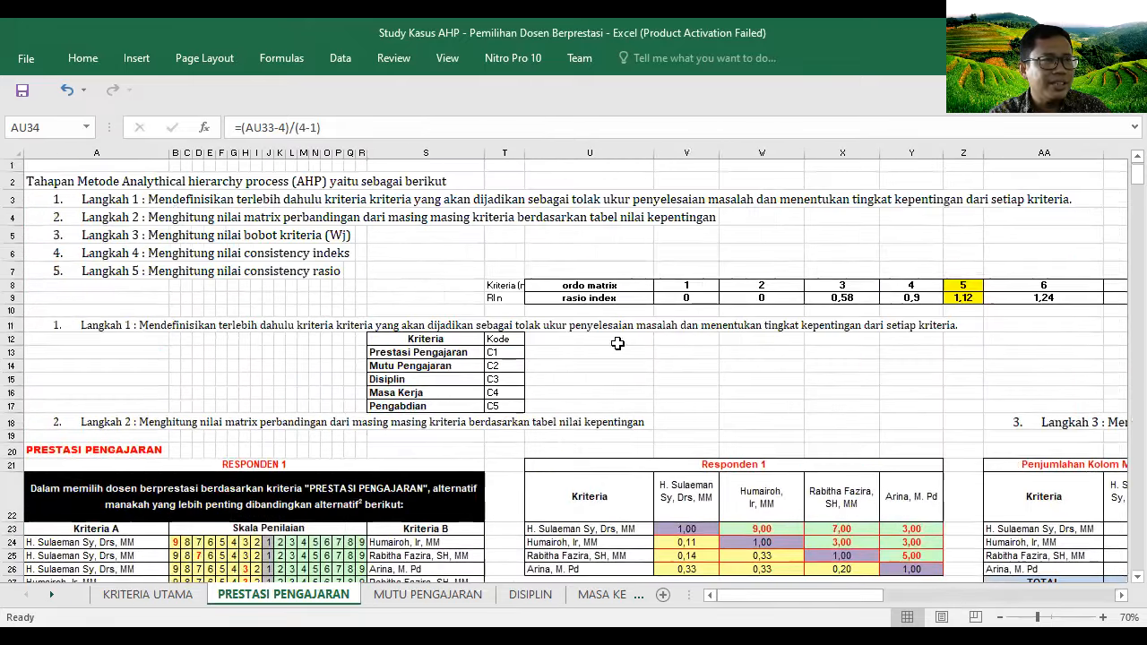
{"action": "left_click_drag", "start_coordinate": [923, 283], "coordinate": [920, 303]}
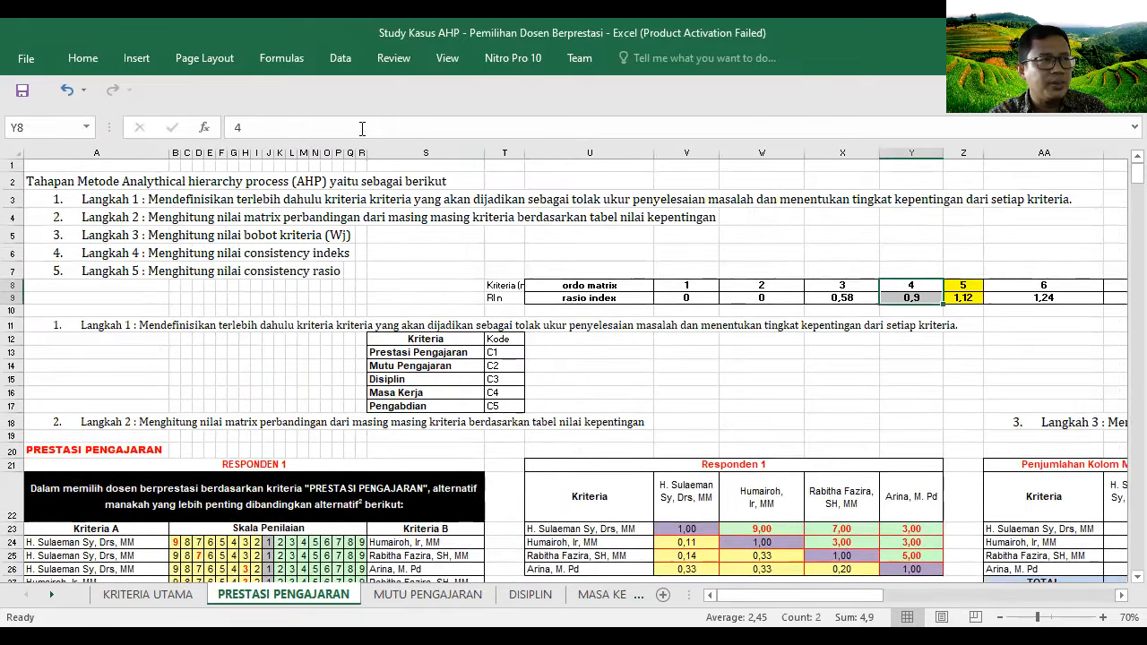
{"action": "left_click", "coordinate": [82, 58]}
{"action": "left_click", "coordinate": [213, 111]}
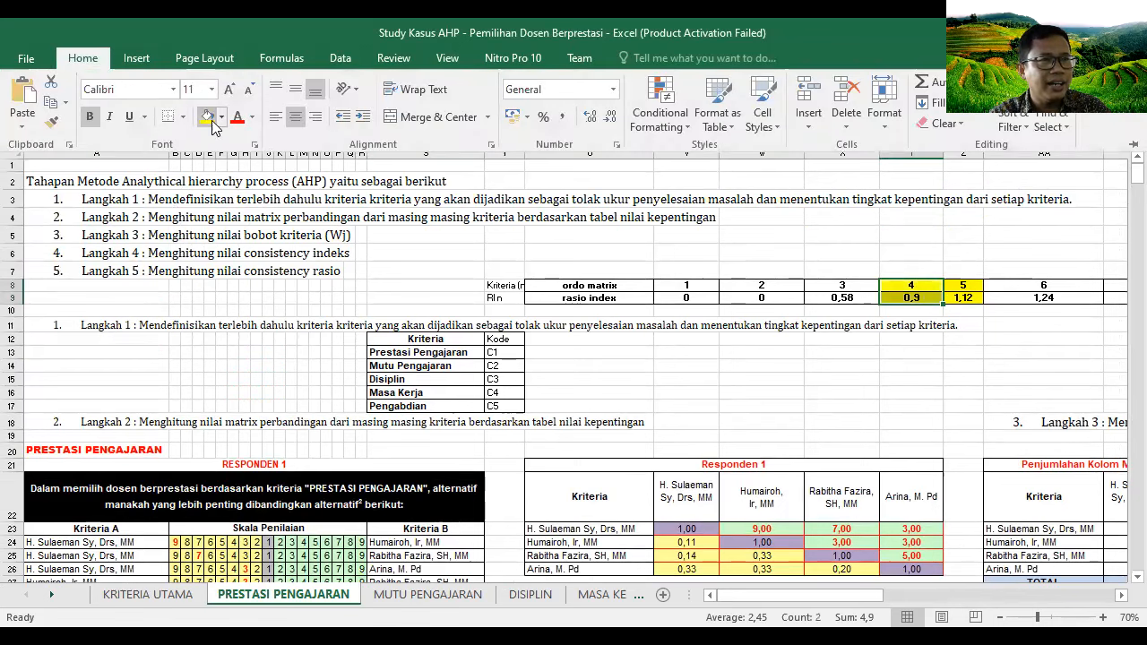
Step: Change the fill of the matrix order 5 cells Z8:Z9 in the rasio index table to white
{"action": "left_click", "coordinate": [967, 285]}
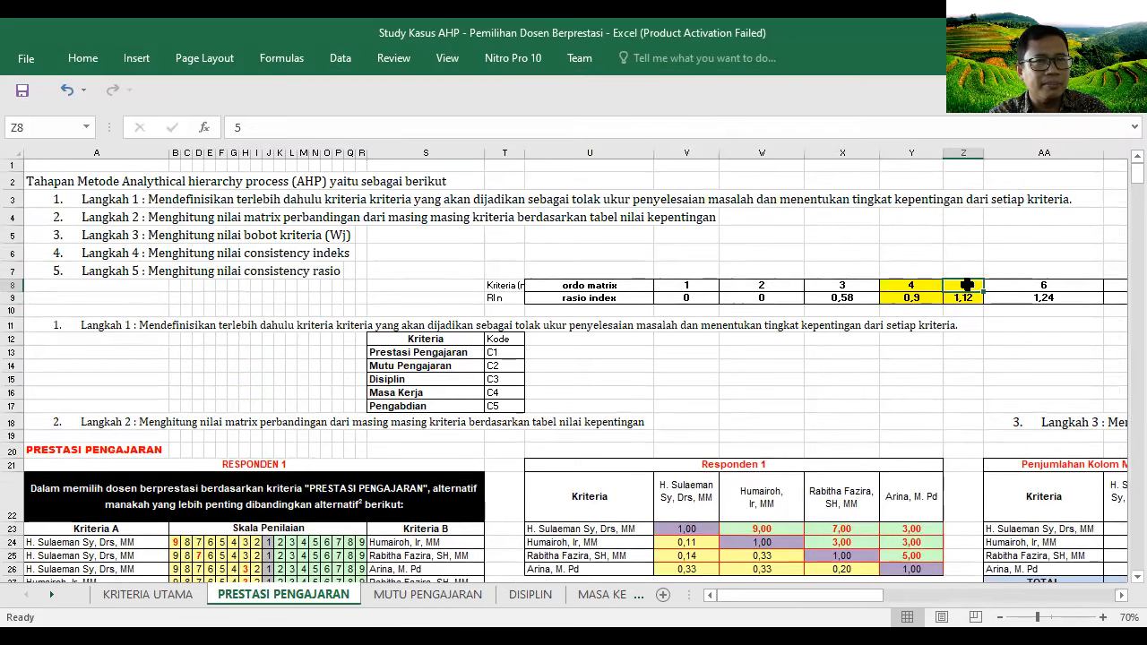
{"action": "left_click_drag", "start_coordinate": [967, 285], "coordinate": [965, 299]}
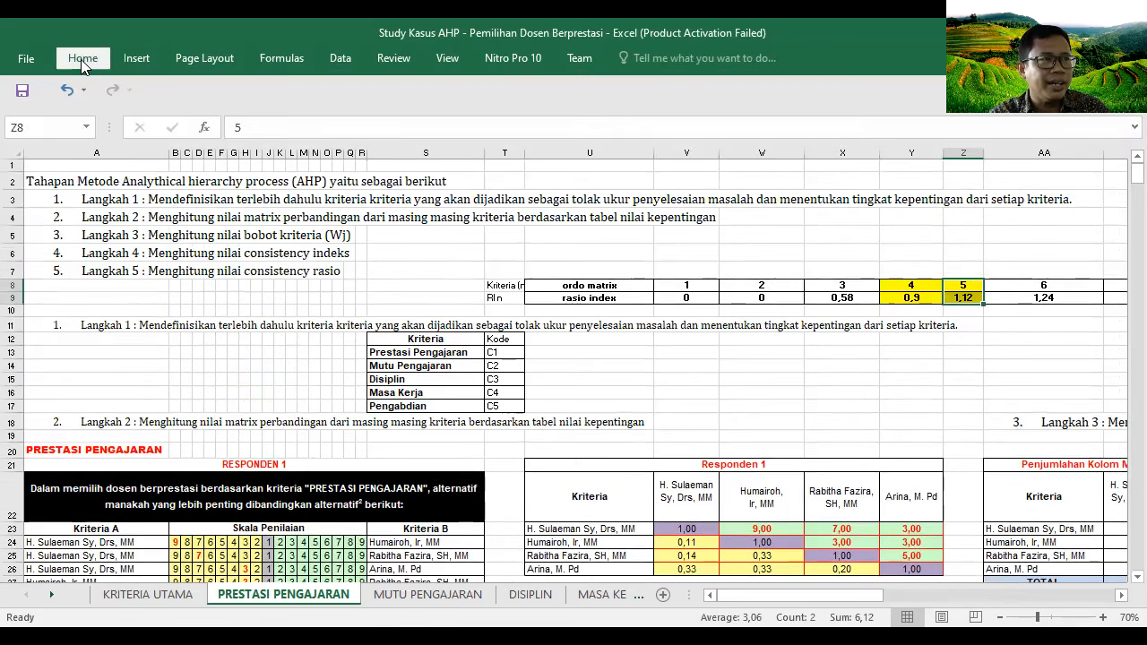
{"action": "left_click", "coordinate": [82, 62]}
{"action": "left_click", "coordinate": [223, 118]}
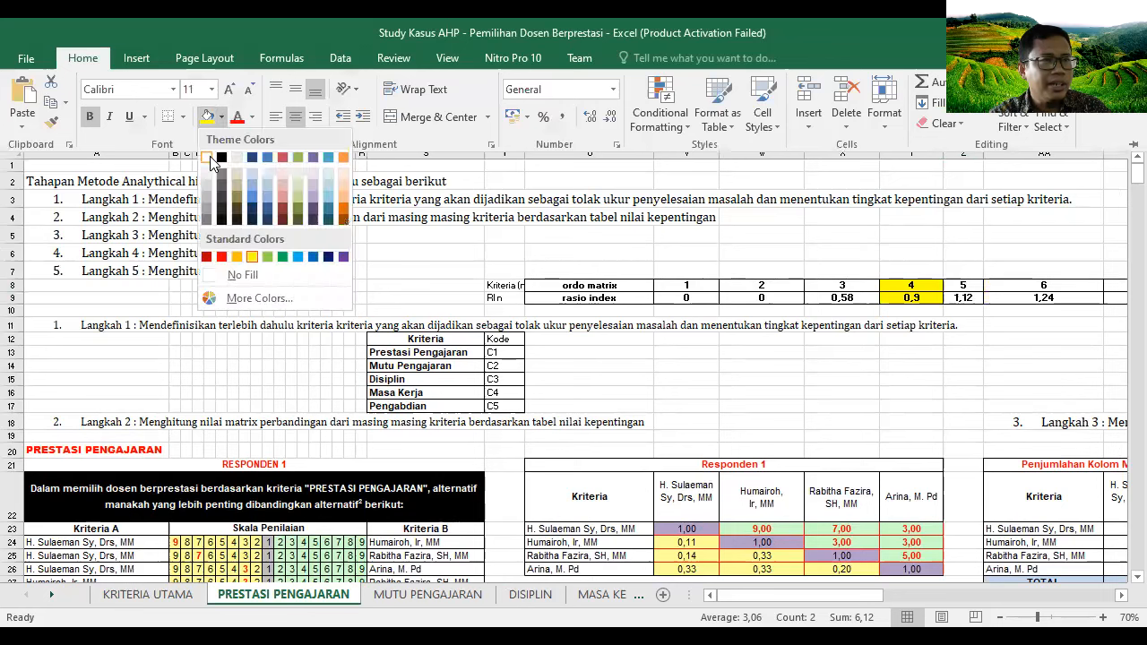
{"action": "left_click", "coordinate": [210, 156]}
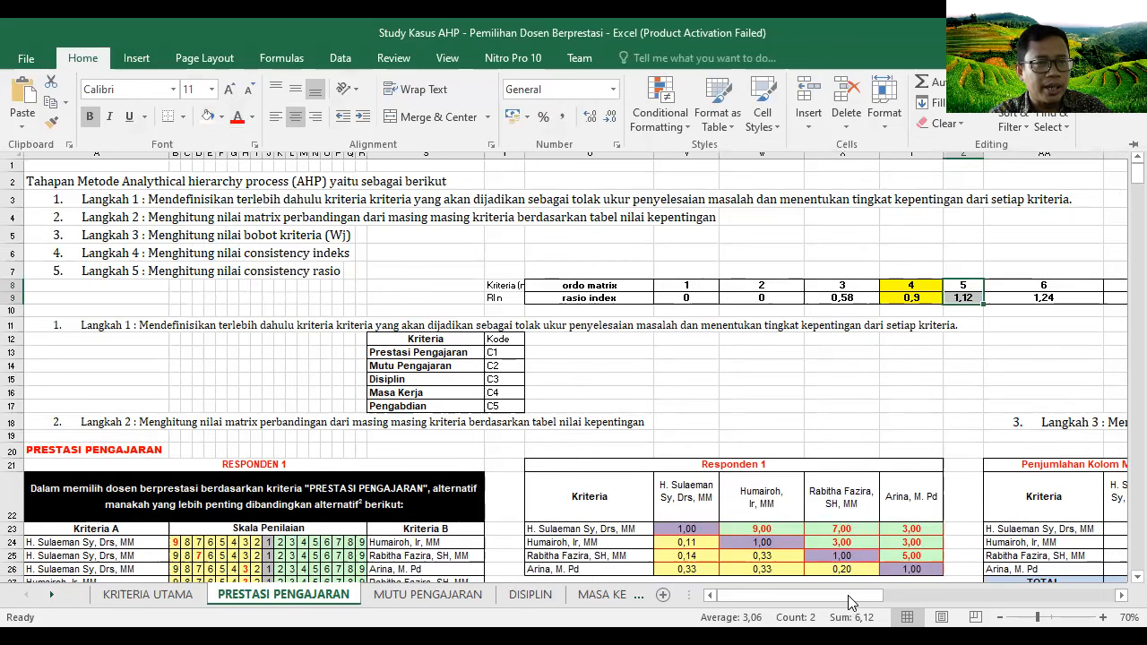
Step: Check the CI formula in AU34 and the CR formula in AU35 beside the Langkah 4 and Langkah 5 notes
{"action": "left_click_drag", "start_coordinate": [849, 596], "coordinate": [1081, 596]}
{"action": "scroll", "coordinate": [789, 499], "scroll_direction": "down", "scroll_amount": 6}
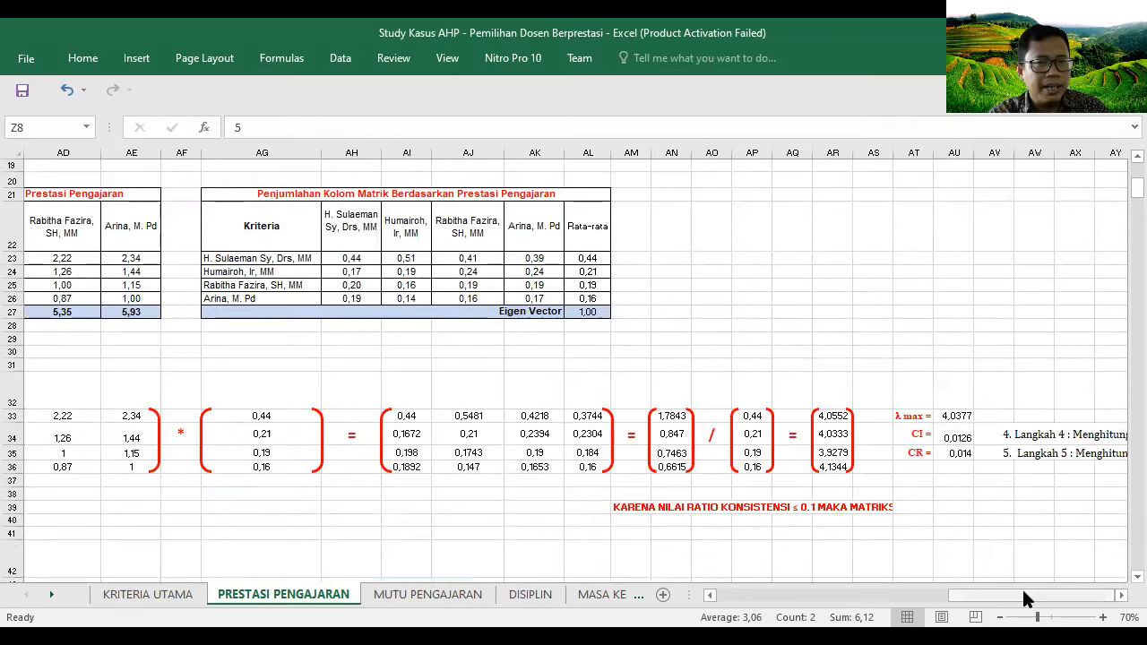
{"action": "left_click", "coordinate": [1121, 595]}
{"action": "left_click", "coordinate": [1120, 595]}
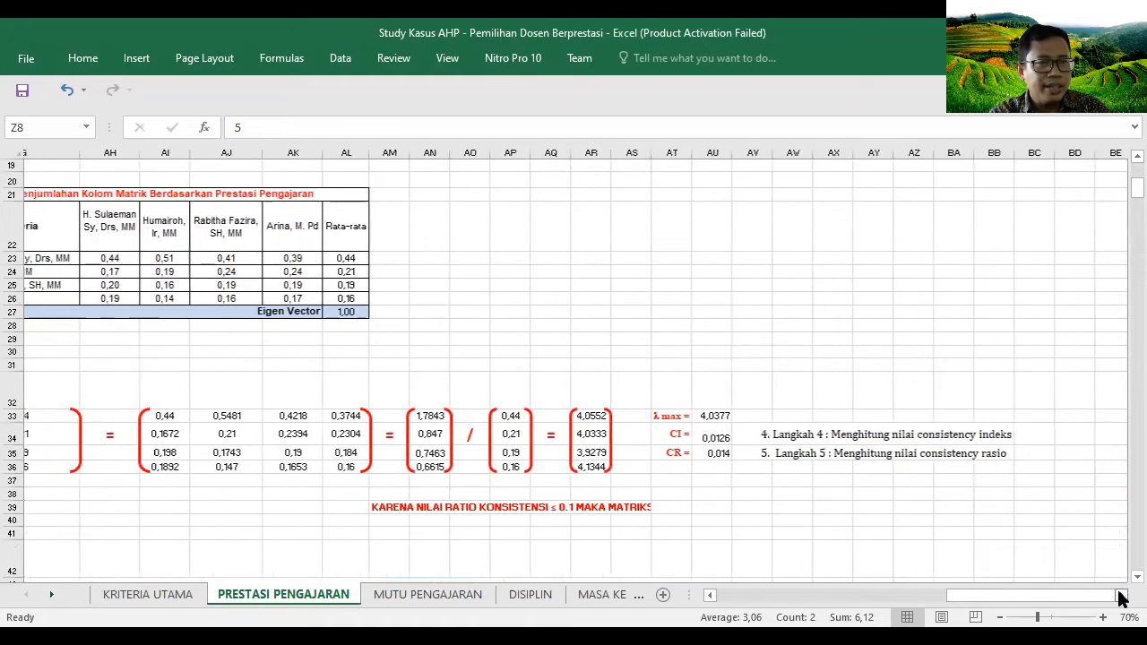
{"action": "left_click", "coordinate": [1121, 596]}
{"action": "left_click", "coordinate": [657, 438]}
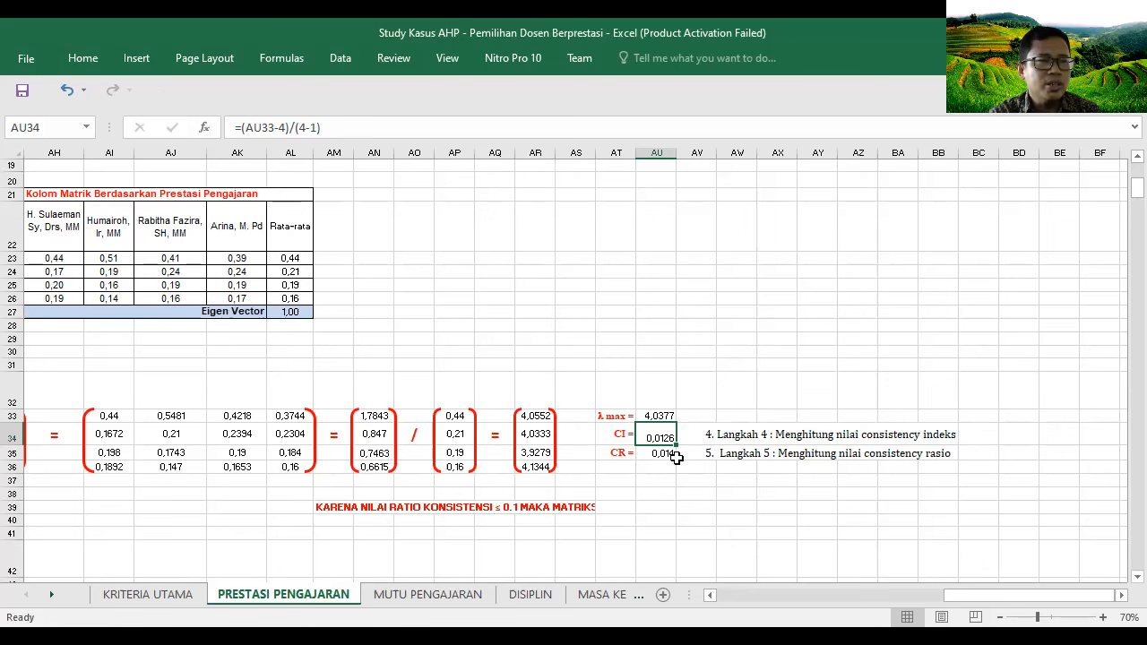
{"action": "left_click", "coordinate": [659, 454]}
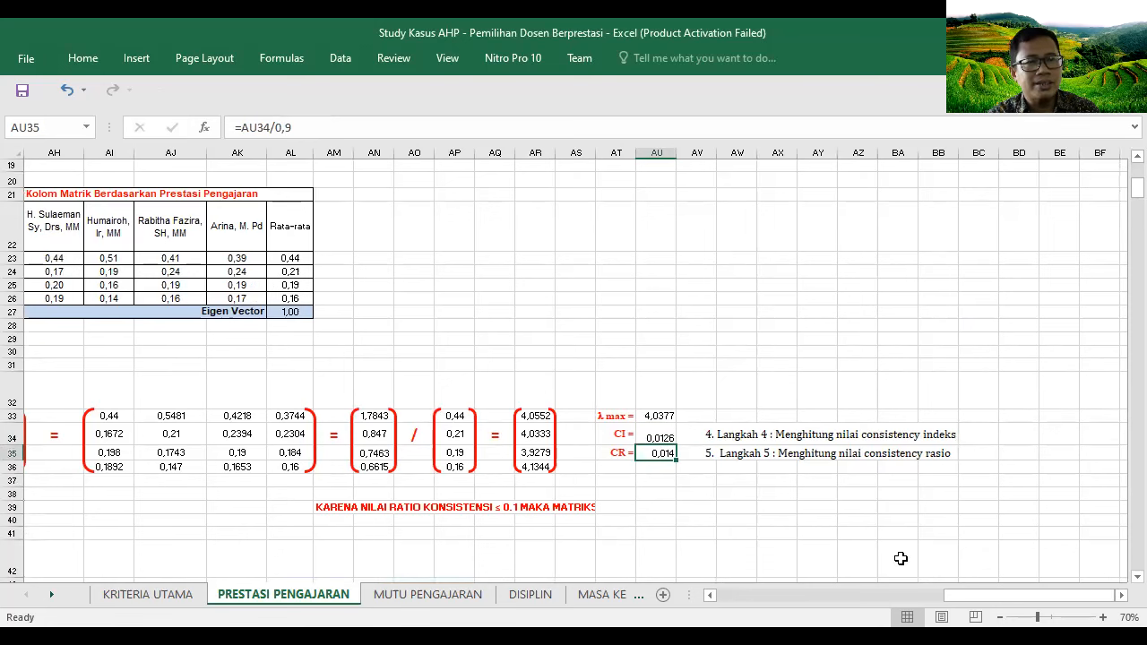
Step: Compare the rasio index for matrix order 4 with the divisor in the CR formula and review the consistency conclusion in row 39
{"action": "left_click_drag", "start_coordinate": [976, 597], "coordinate": [799, 597]}
{"action": "scroll", "coordinate": [692, 296], "scroll_direction": "up", "scroll_amount": 6}
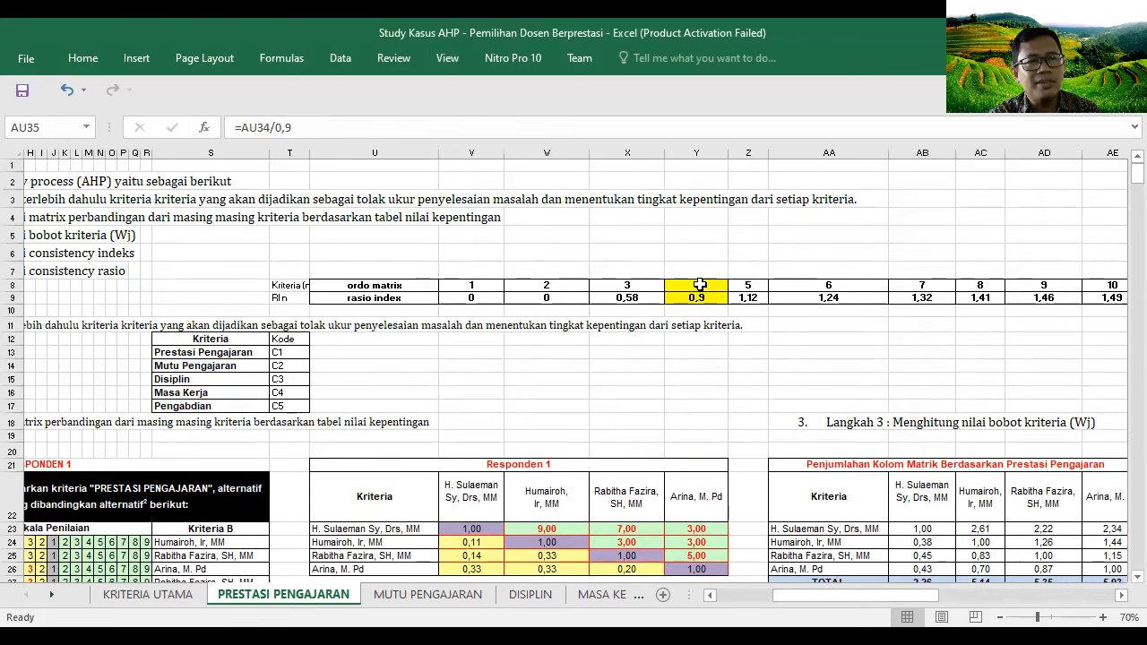
{"action": "left_click_drag", "start_coordinate": [908, 601], "coordinate": [1095, 581]}
{"action": "scroll", "coordinate": [874, 575], "scroll_direction": "down", "scroll_amount": 9}
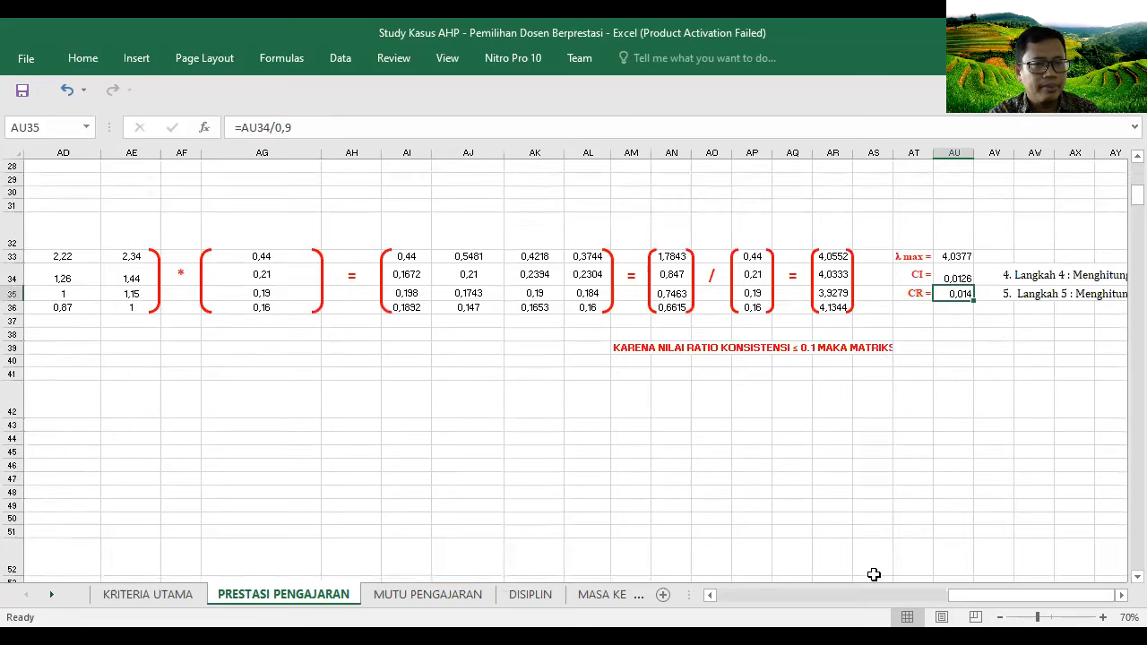
{"action": "left_click", "coordinate": [1121, 596]}
{"action": "left_click", "coordinate": [1120, 595]}
{"action": "left_click", "coordinate": [1121, 596]}
{"action": "left_click", "coordinate": [1120, 595]}
{"action": "left_click", "coordinate": [1120, 595]}
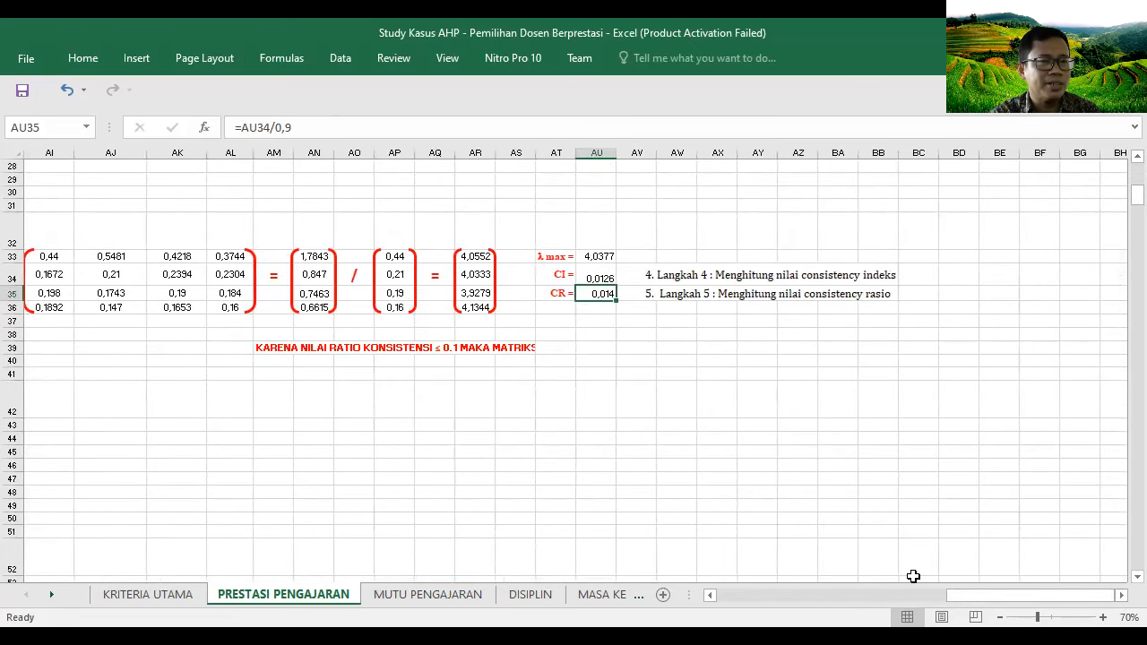
{"action": "mouse_move", "coordinate": [991, 596]}
{"action": "left_mouse_down"}
{"action": "mouse_move", "coordinate": [950, 593]}
{"action": "mouse_move", "coordinate": [977, 596]}
{"action": "left_mouse_up"}
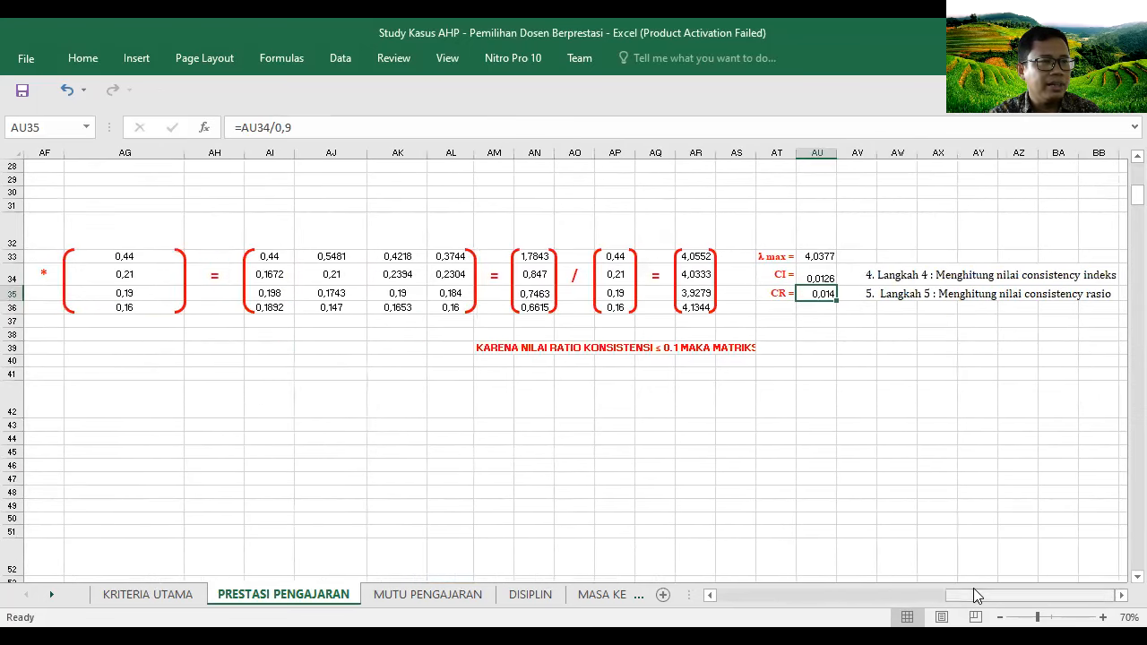
Step: Look through the MUTU PENGAJARAN, MASA KERJA and PENGABDIAN sheets and open the HASIL sheet
{"action": "left_click", "coordinate": [405, 596]}
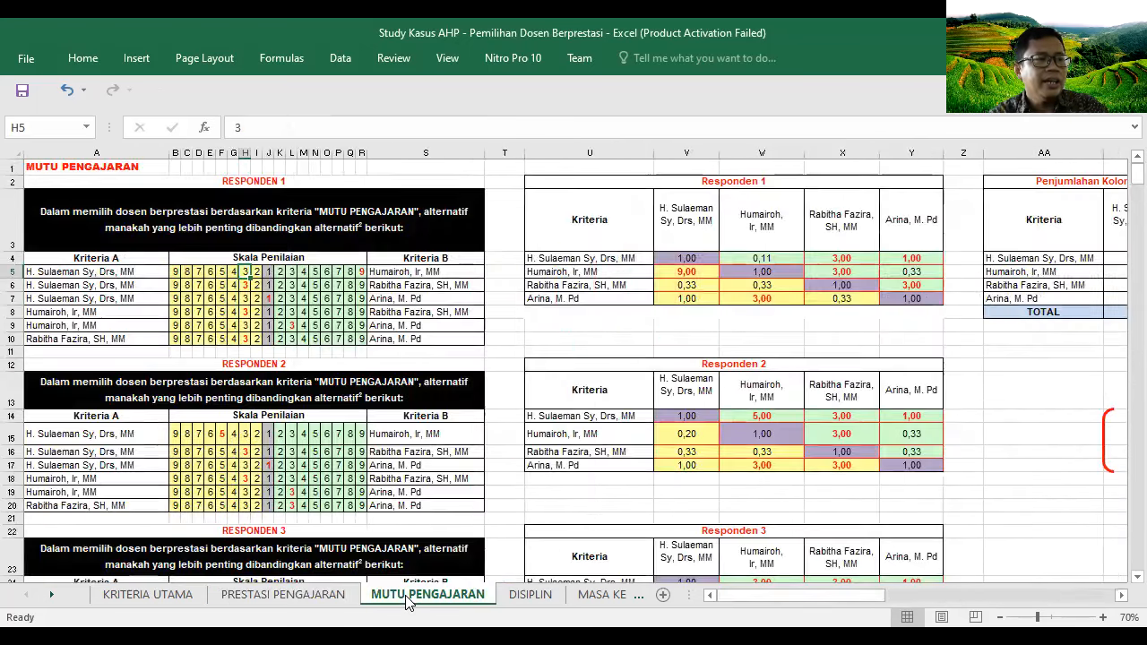
{"action": "left_click", "coordinate": [520, 596]}
{"action": "left_click", "coordinate": [588, 596]}
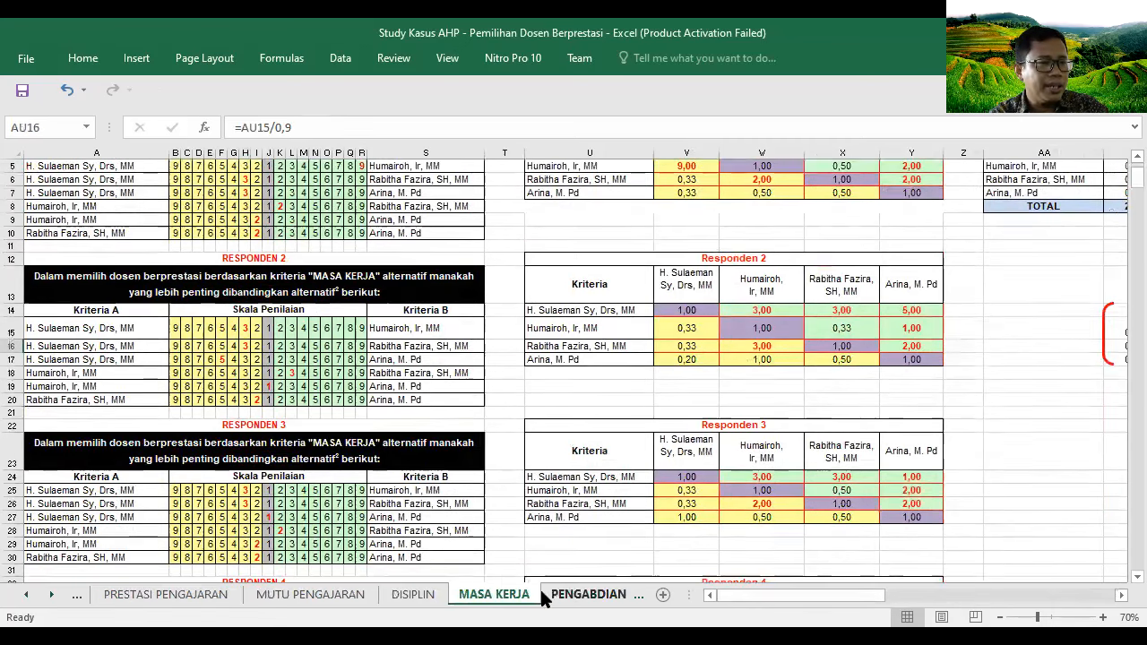
{"action": "left_click", "coordinate": [548, 597]}
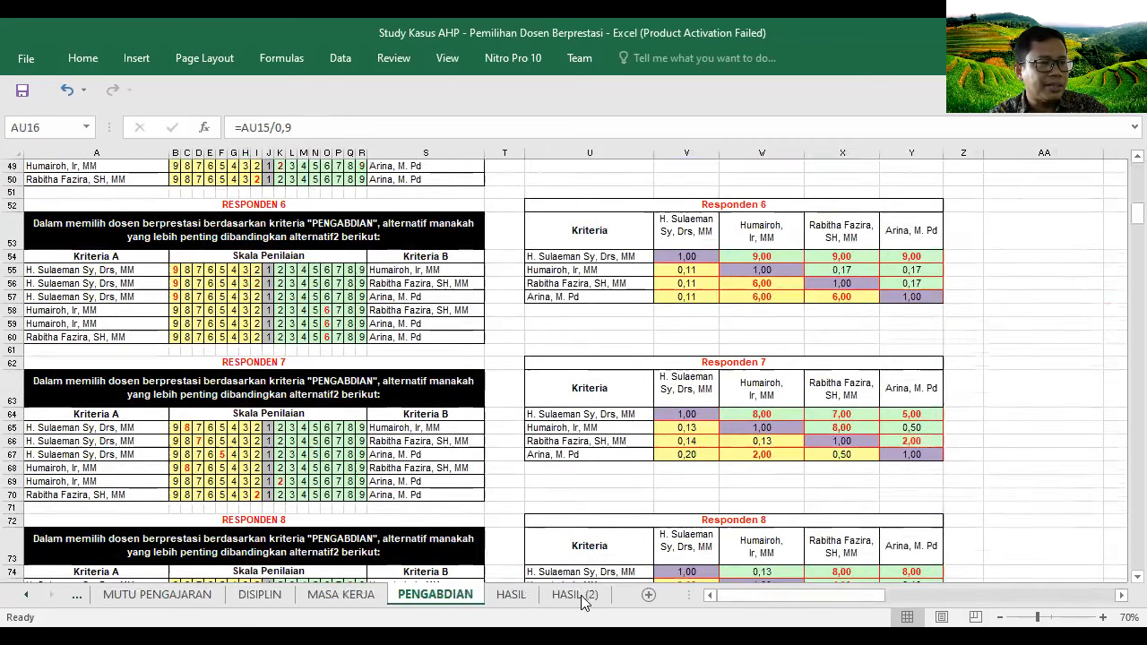
{"action": "left_click", "coordinate": [511, 596]}
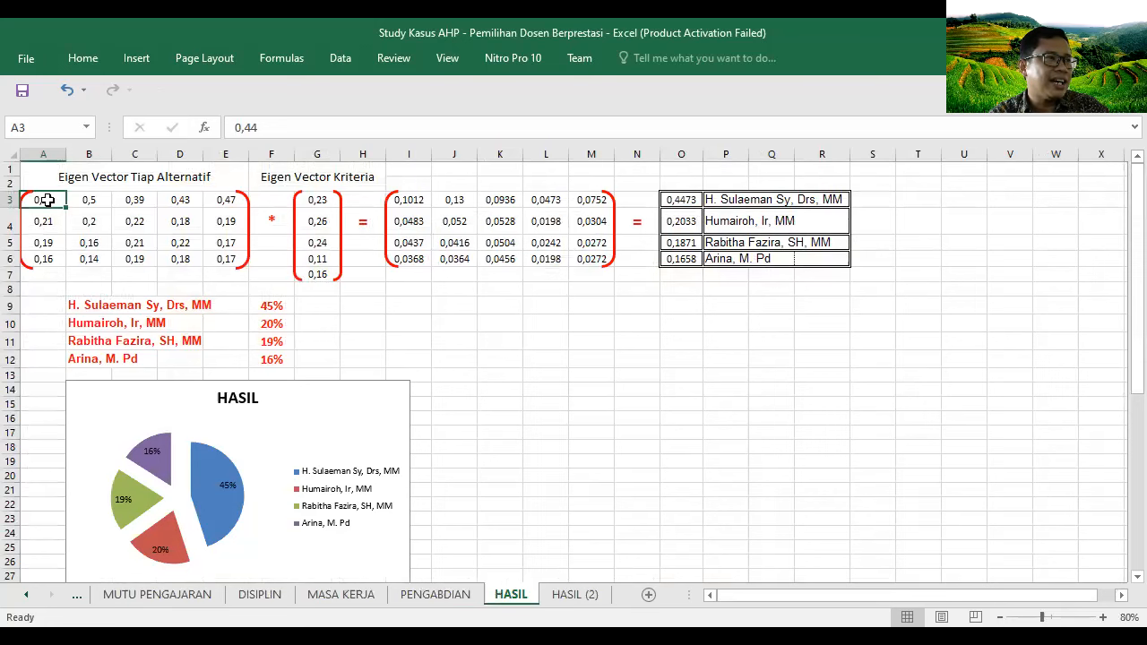
Step: Trace the final score on HASIL through the criteria weight in G3, the product matrix I3:M6 and the sum formula in O3
{"action": "left_click", "coordinate": [317, 199]}
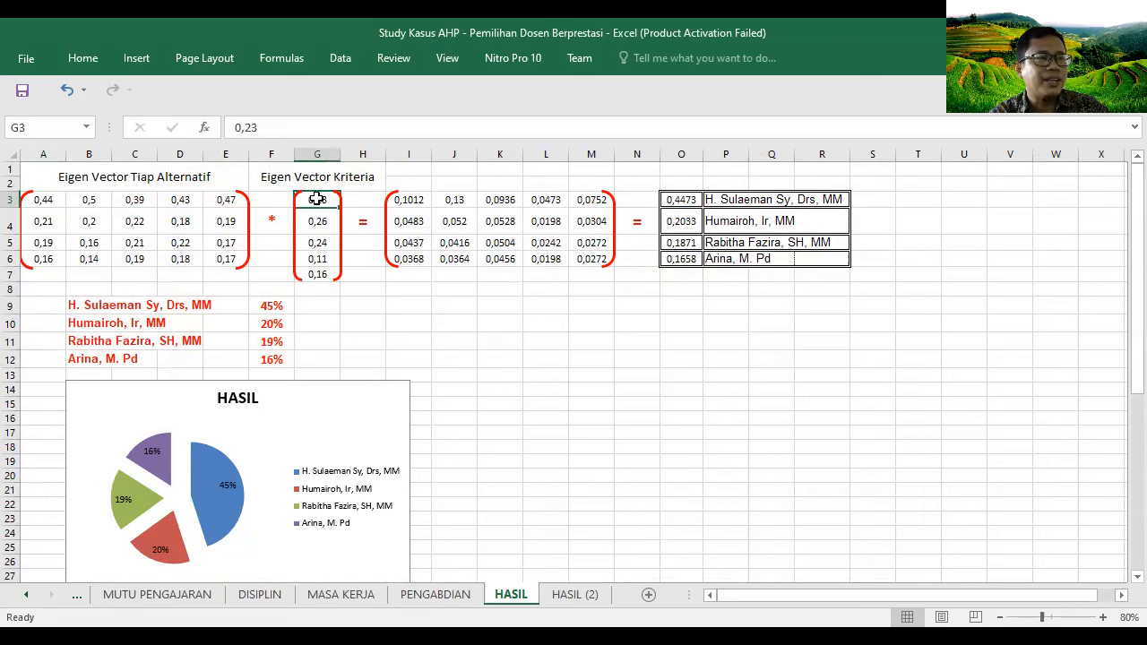
{"action": "left_click_drag", "start_coordinate": [409, 199], "coordinate": [583, 263]}
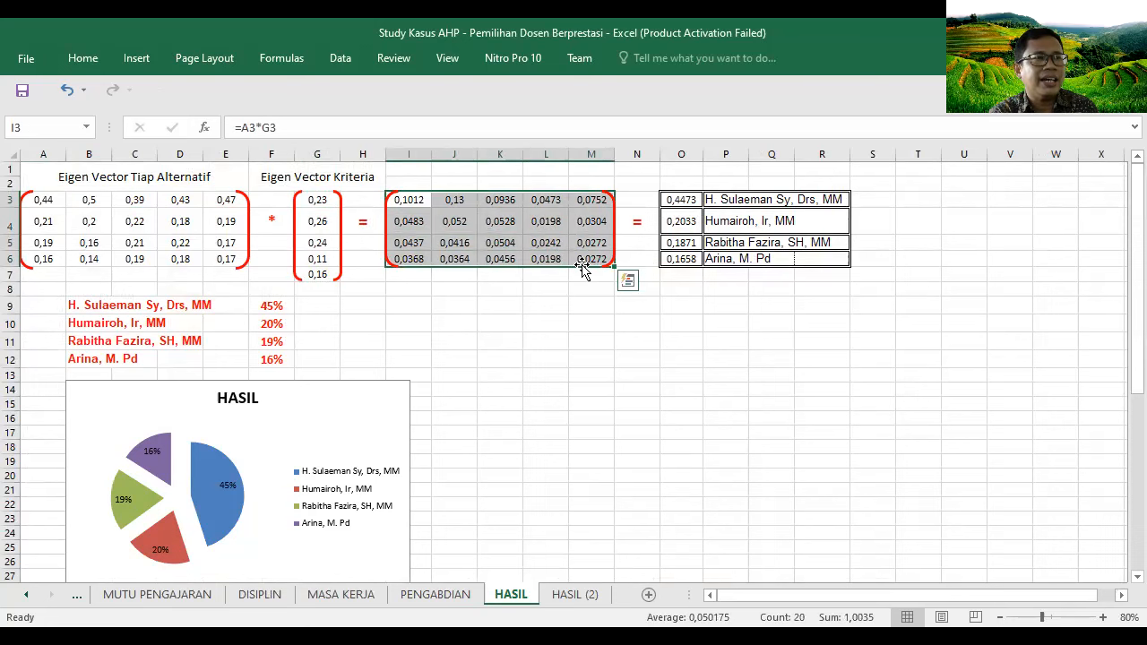
{"action": "left_click", "coordinate": [686, 201]}
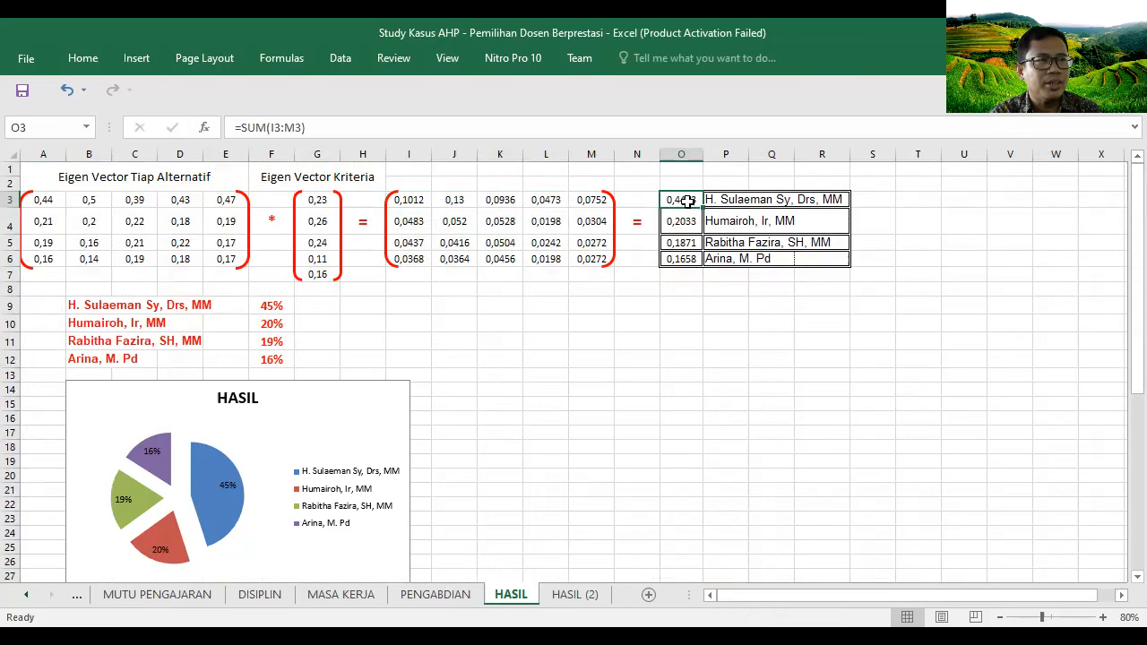
{"action": "left_click", "coordinate": [729, 201]}
{"action": "left_click", "coordinate": [684, 202]}
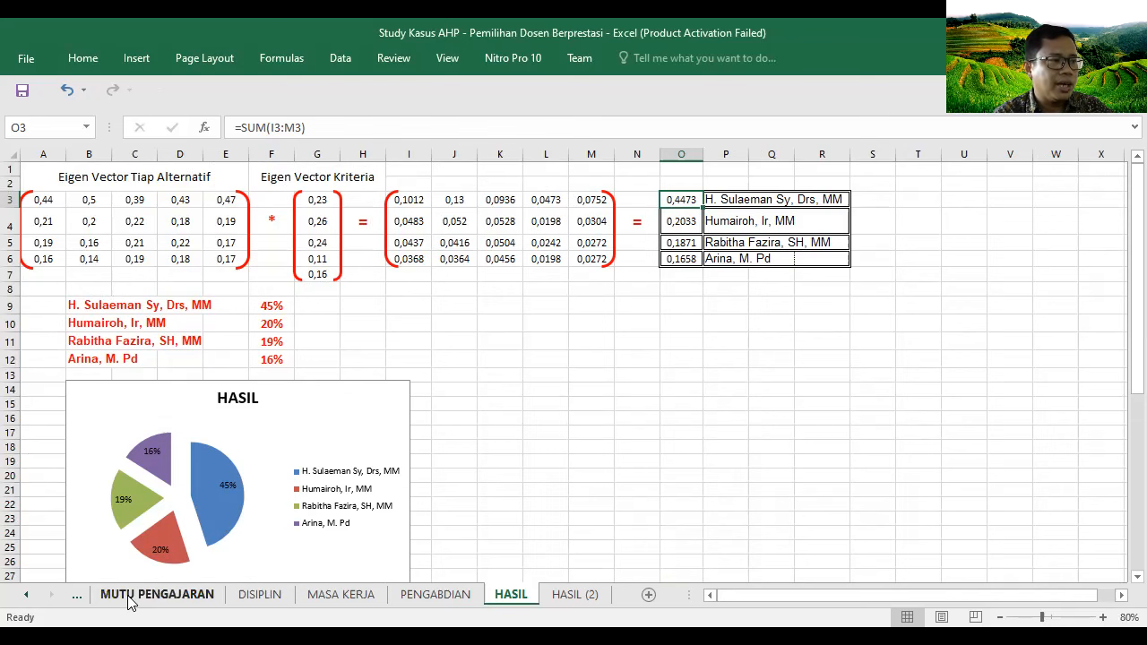
Step: Review the five AHP steps at the start of the KRITERIA UTAMA sheet, highlighting A2:I8 and the Langkah 2 line
{"action": "left_click", "coordinate": [30, 596]}
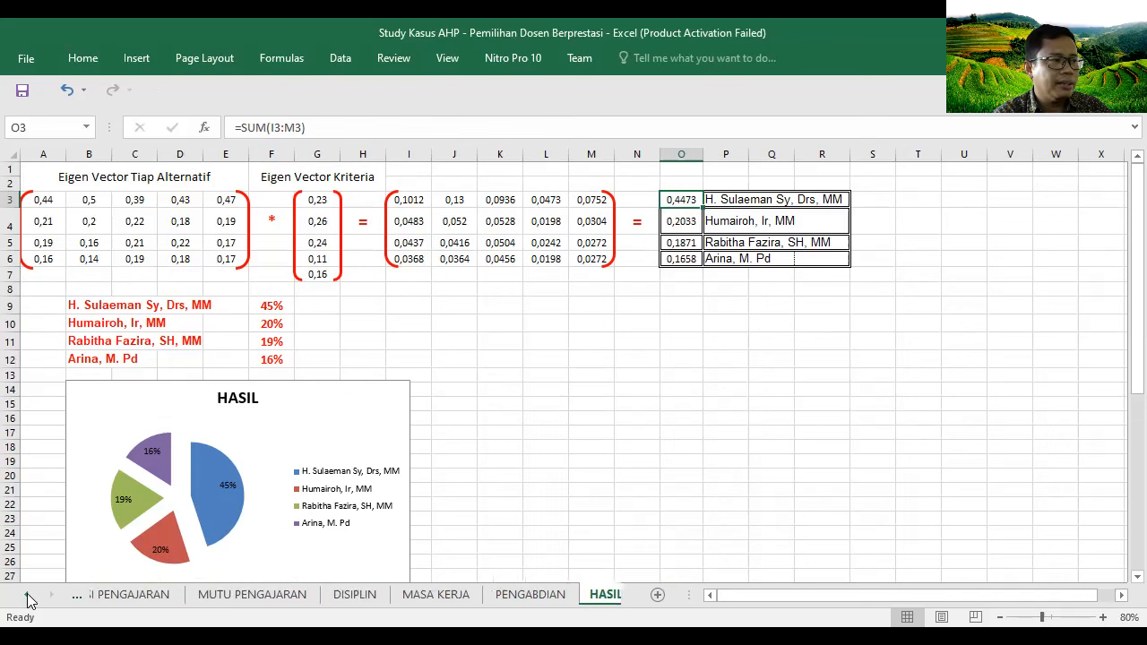
{"action": "left_click", "coordinate": [125, 596]}
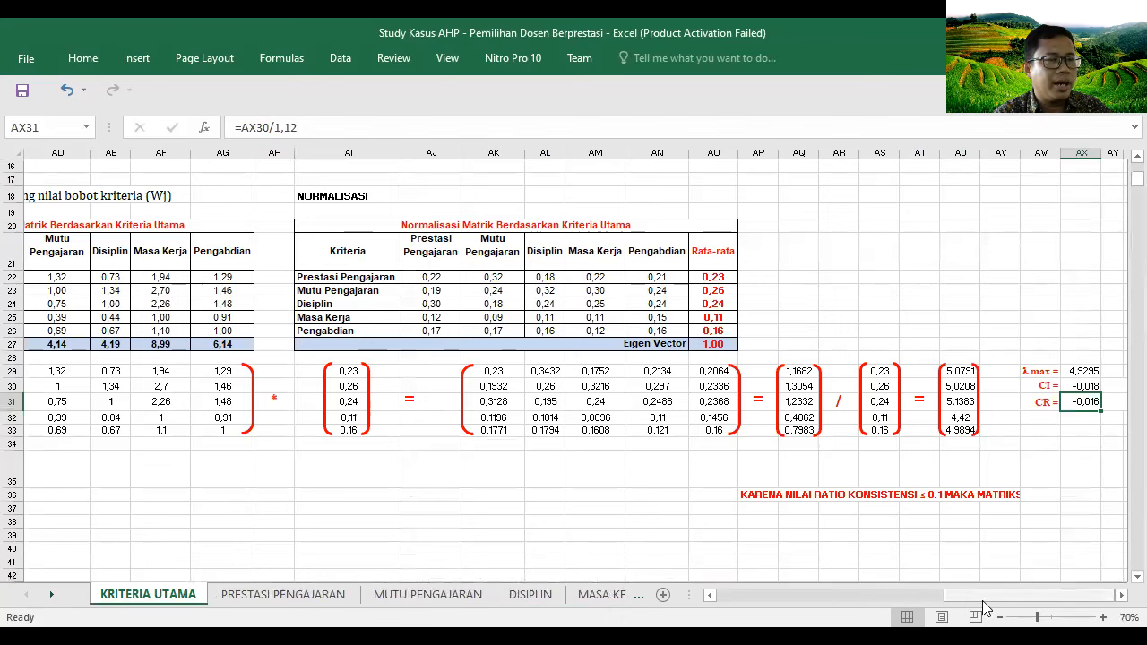
{"action": "left_click_drag", "start_coordinate": [980, 601], "coordinate": [754, 601]}
{"action": "scroll", "coordinate": [125, 318], "scroll_direction": "up", "scroll_amount": 5}
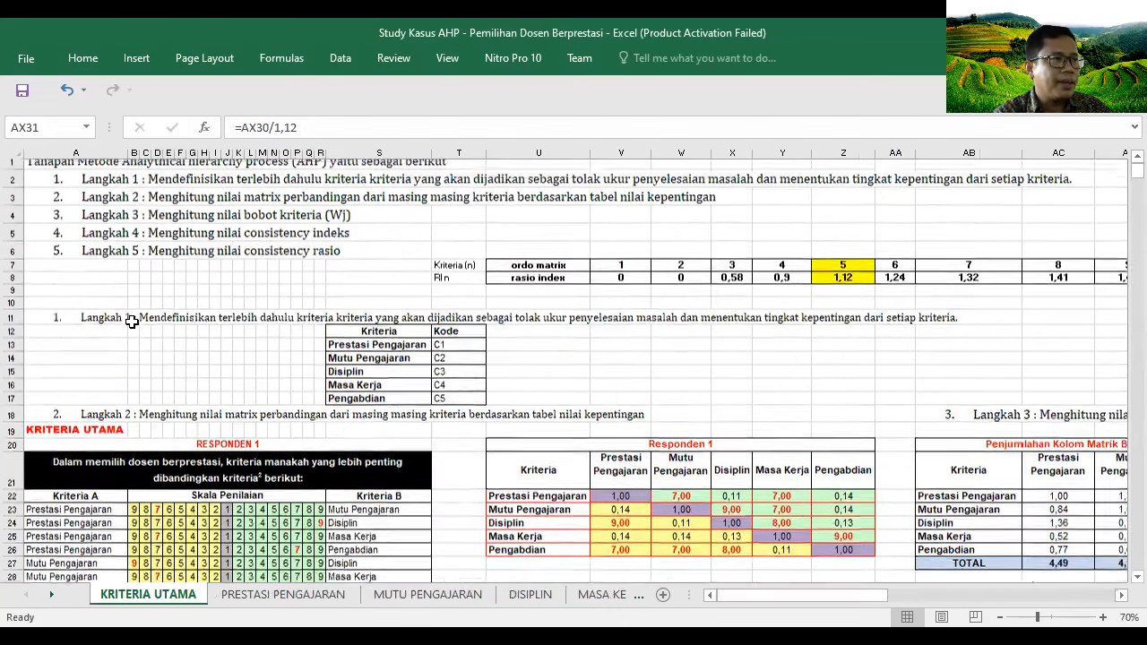
{"action": "left_click_drag", "start_coordinate": [54, 185], "coordinate": [221, 281]}
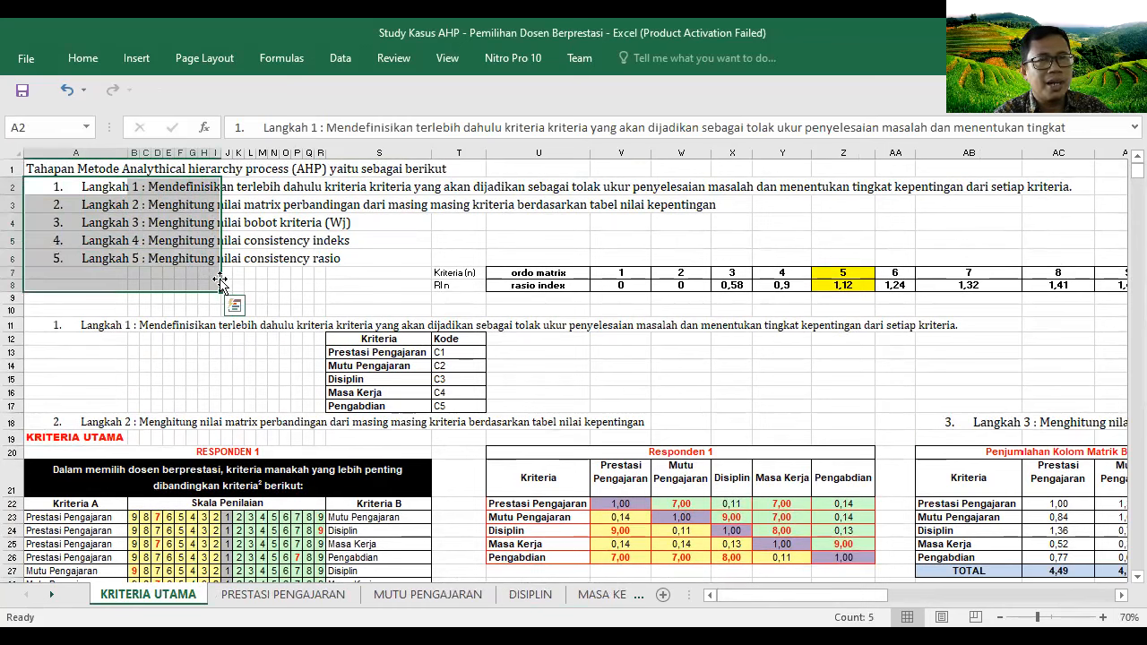
{"action": "left_click", "coordinate": [90, 208]}
{"action": "left_click", "coordinate": [212, 205]}
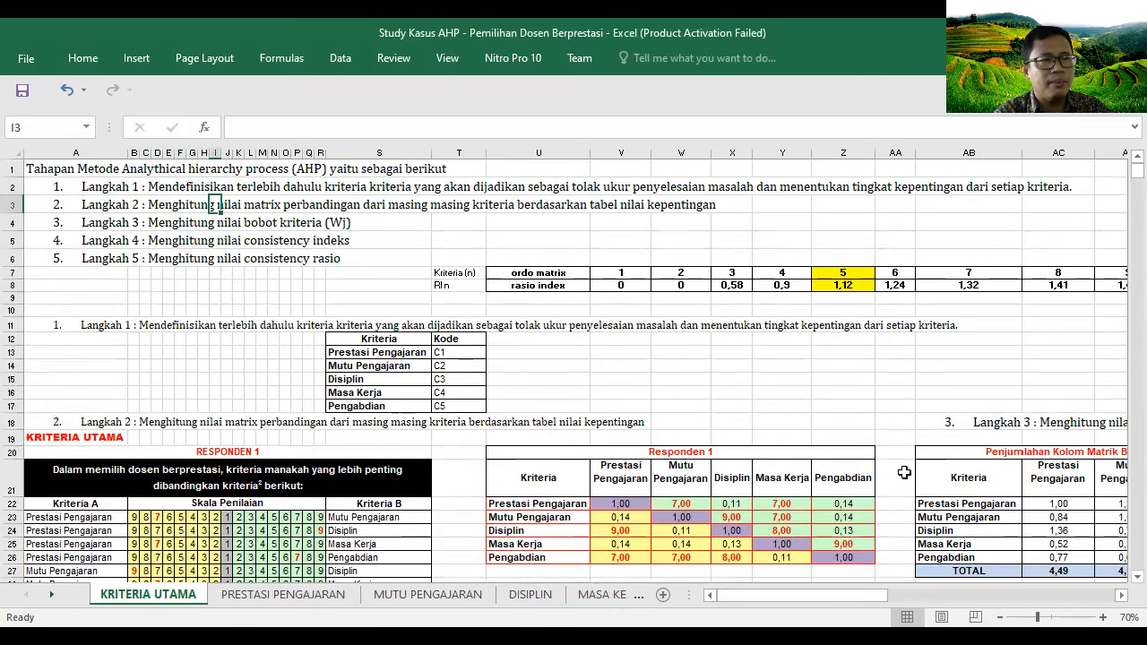
{"action": "scroll", "coordinate": [928, 507], "scroll_direction": "down", "scroll_amount": 1}
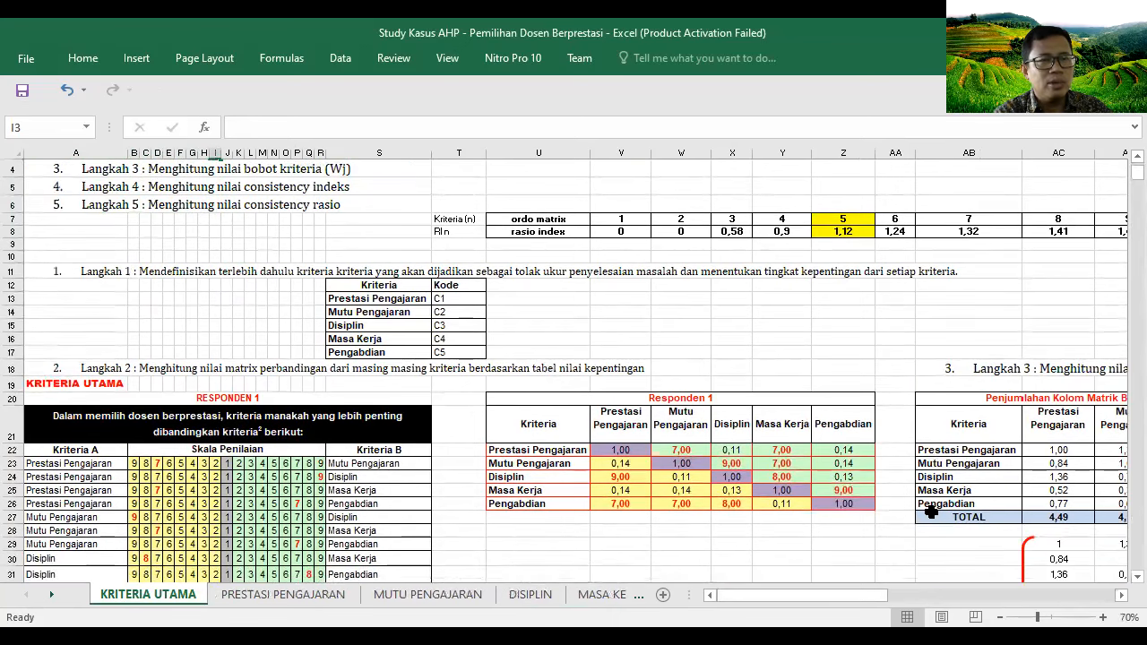
{"action": "scroll", "coordinate": [678, 440], "scroll_direction": "up", "scroll_amount": 1}
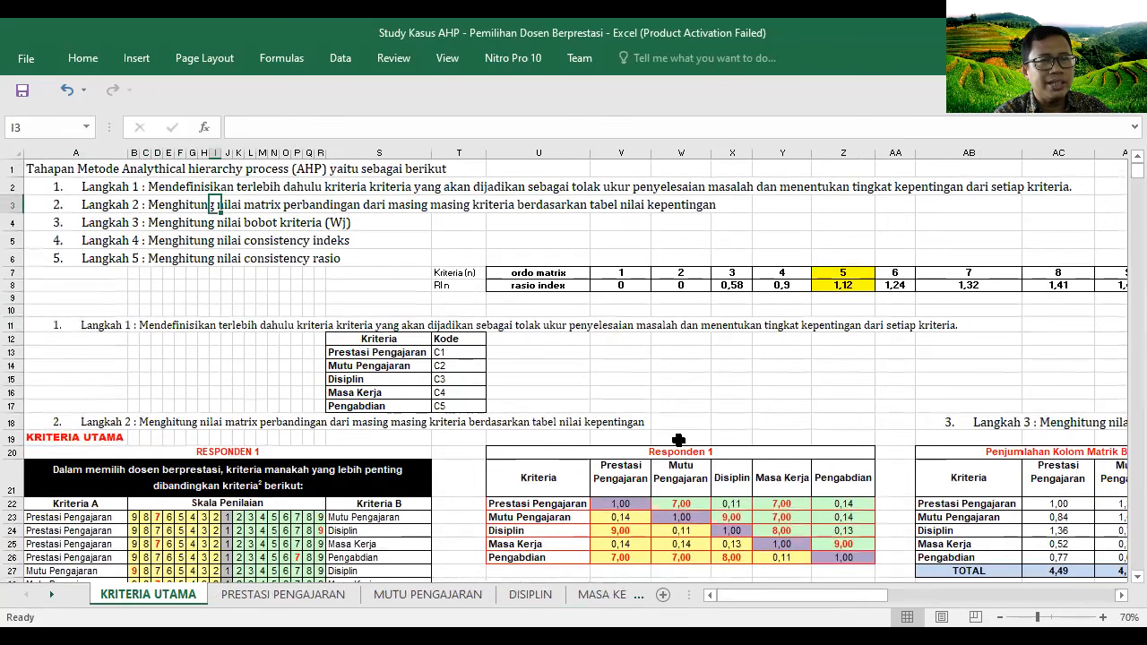